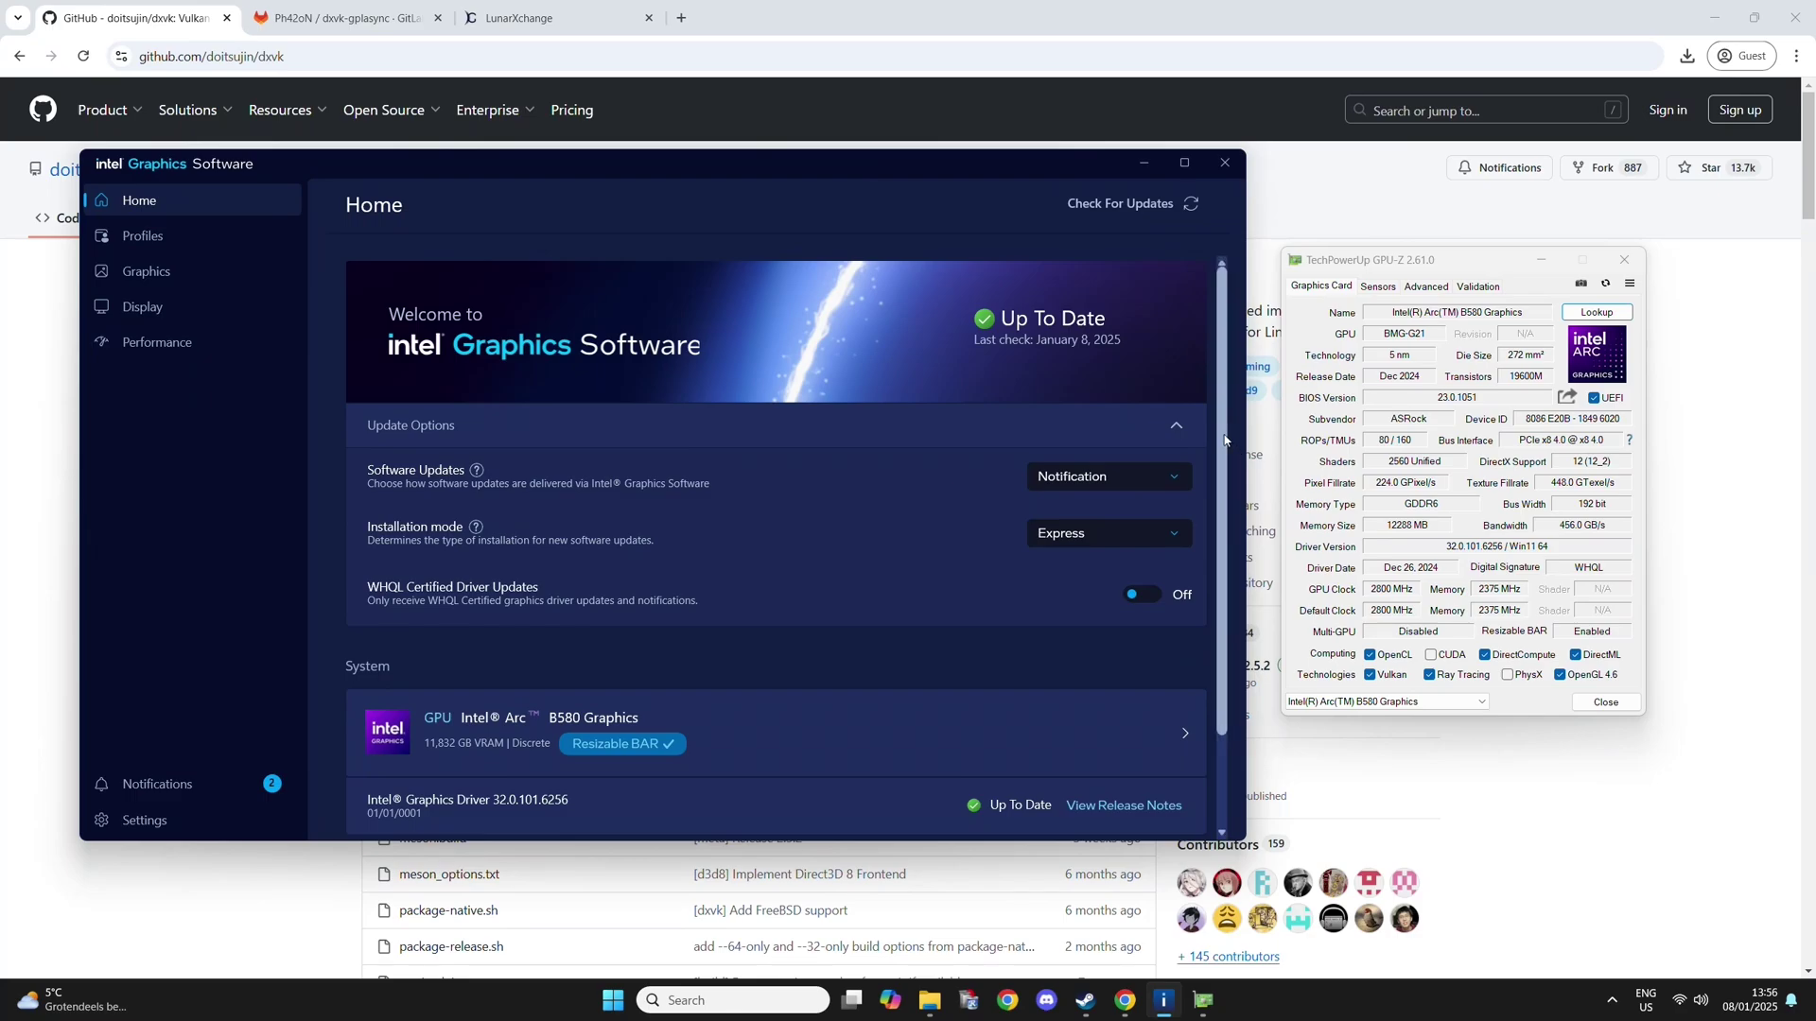
Step: In Chrome, download dxvk-2.5.2.tar.gz from the doitsujin/dxvk GitHub releases page into the Downloads folder
{"action": "scroll", "coordinate": [1199, 483], "scroll_direction": "down", "scroll_amount": 1}
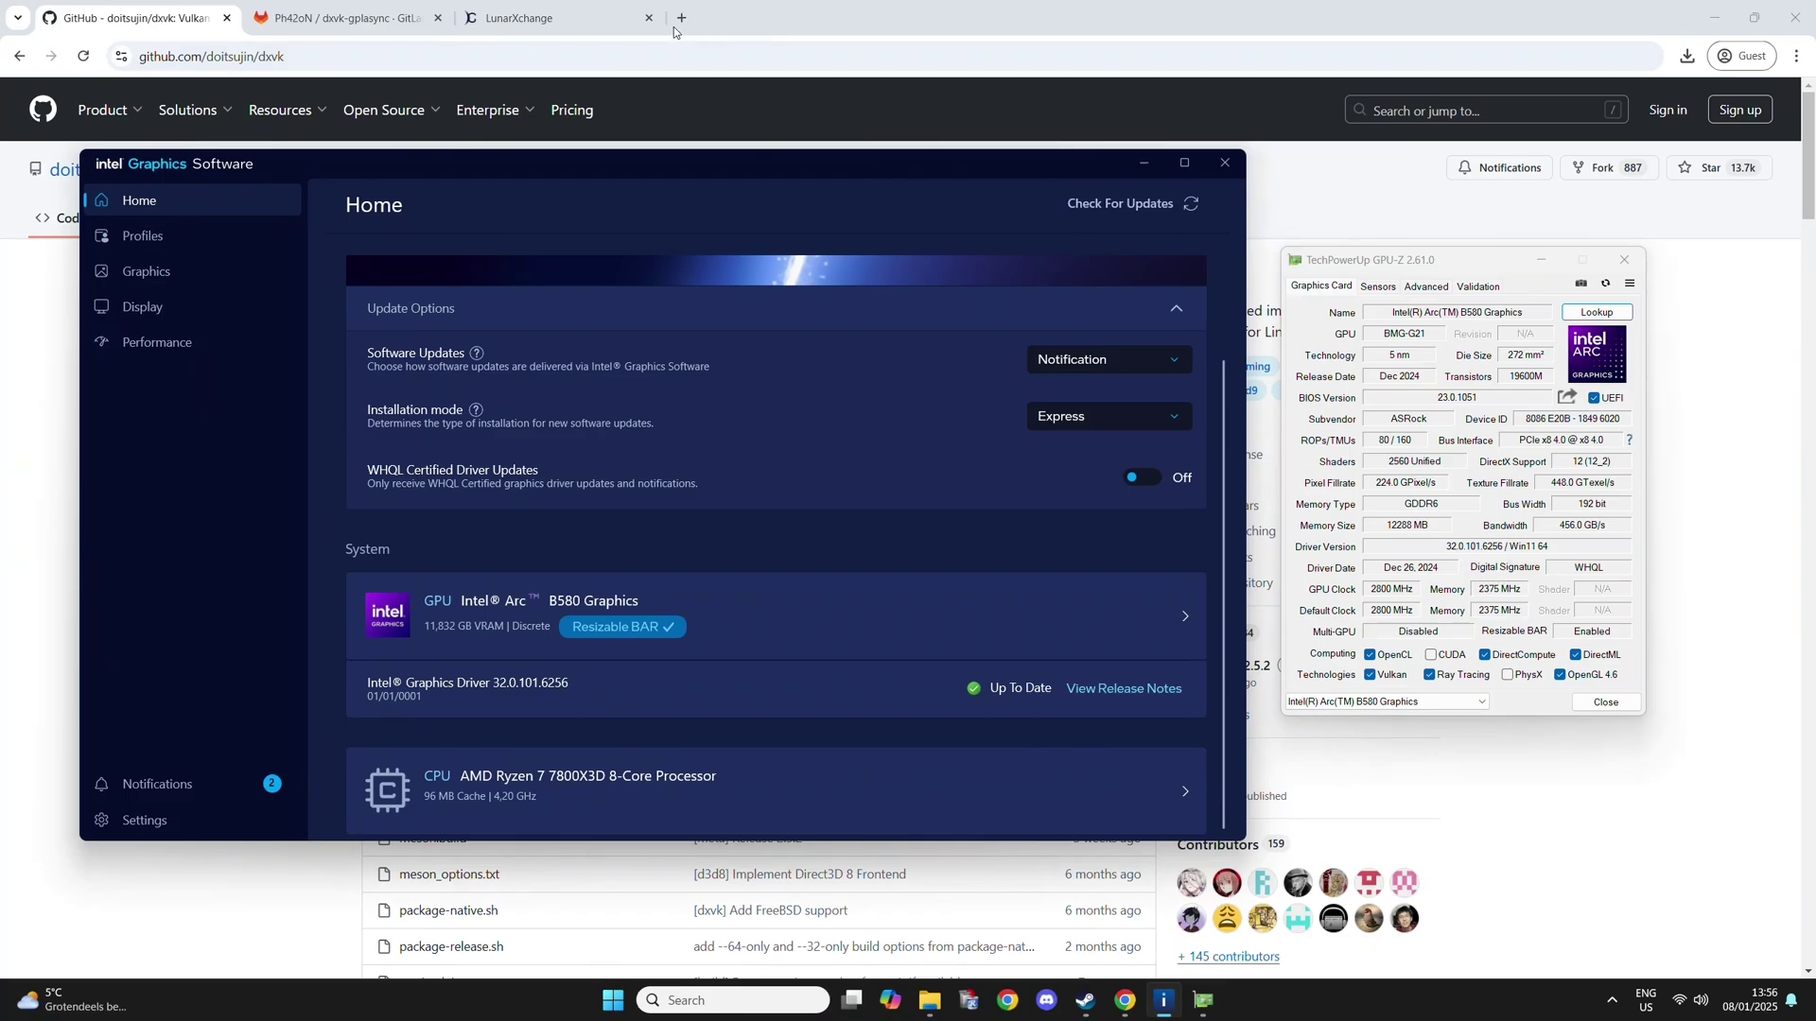
{"action": "left_click", "coordinate": [802, 15]}
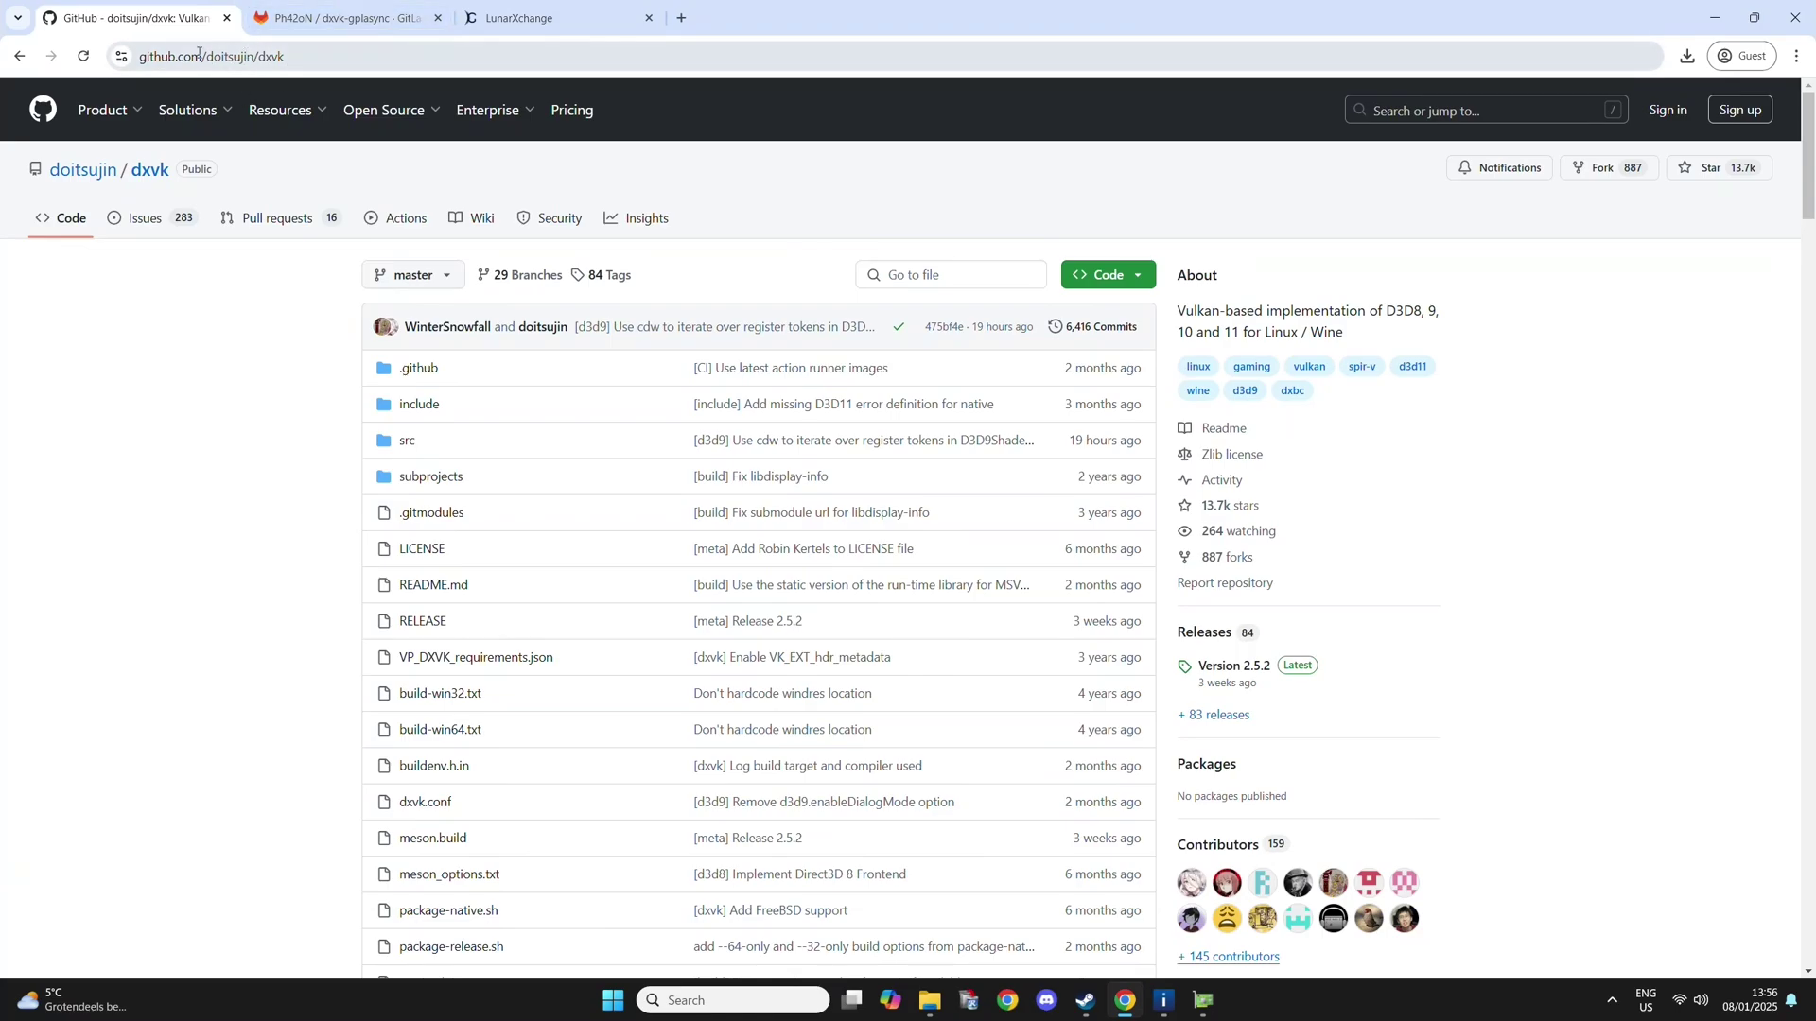
{"action": "left_click", "coordinate": [1220, 715]}
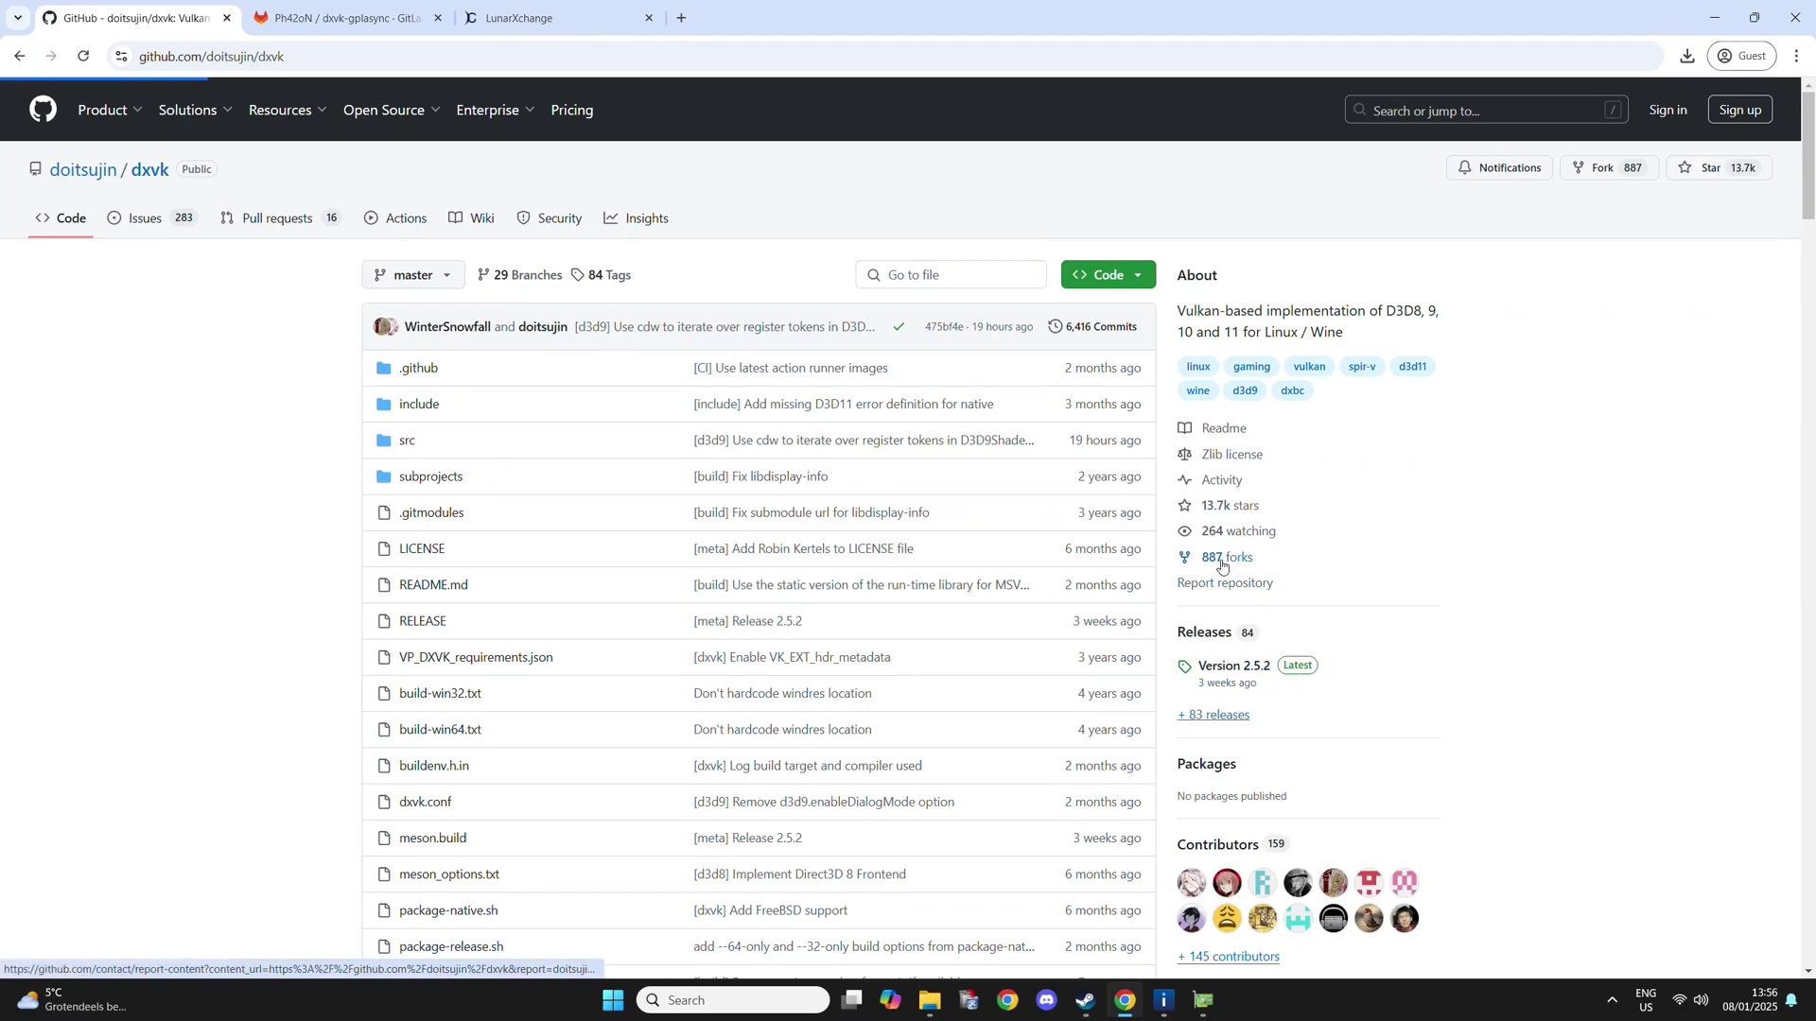
{"action": "scroll", "coordinate": [913, 595], "scroll_direction": "down", "scroll_amount": 10}
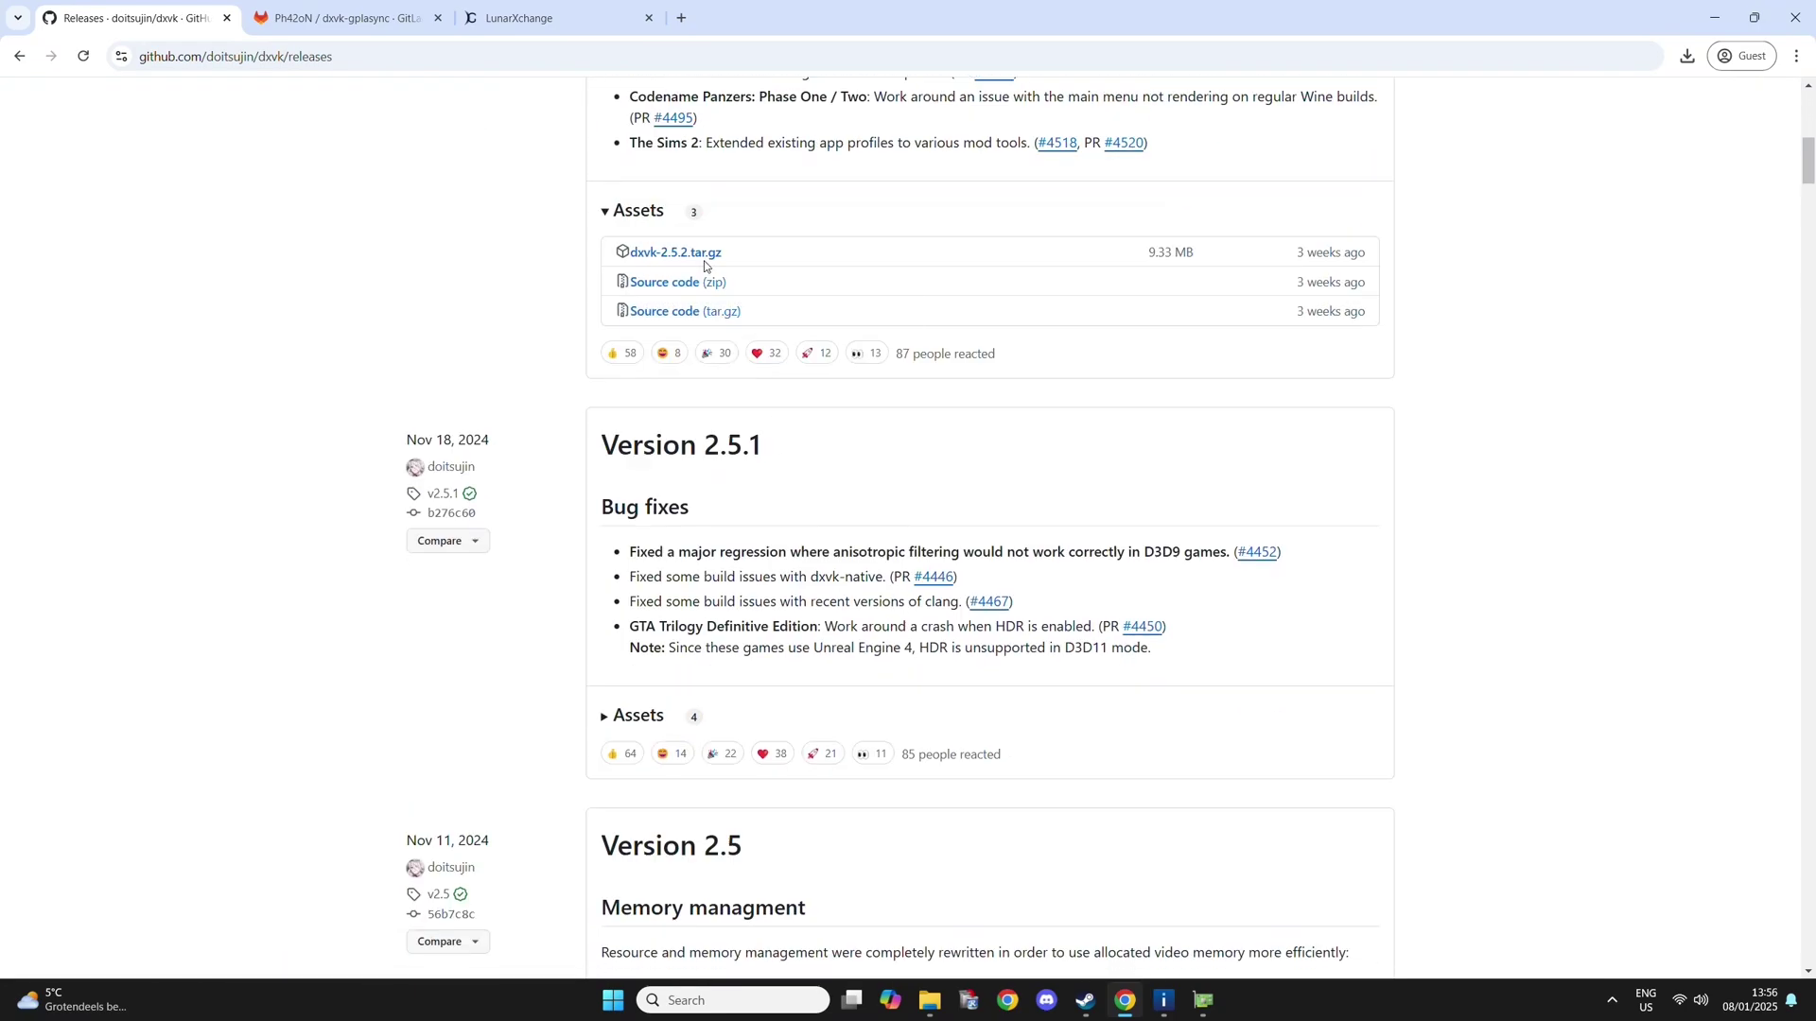
{"action": "left_click", "coordinate": [697, 254]}
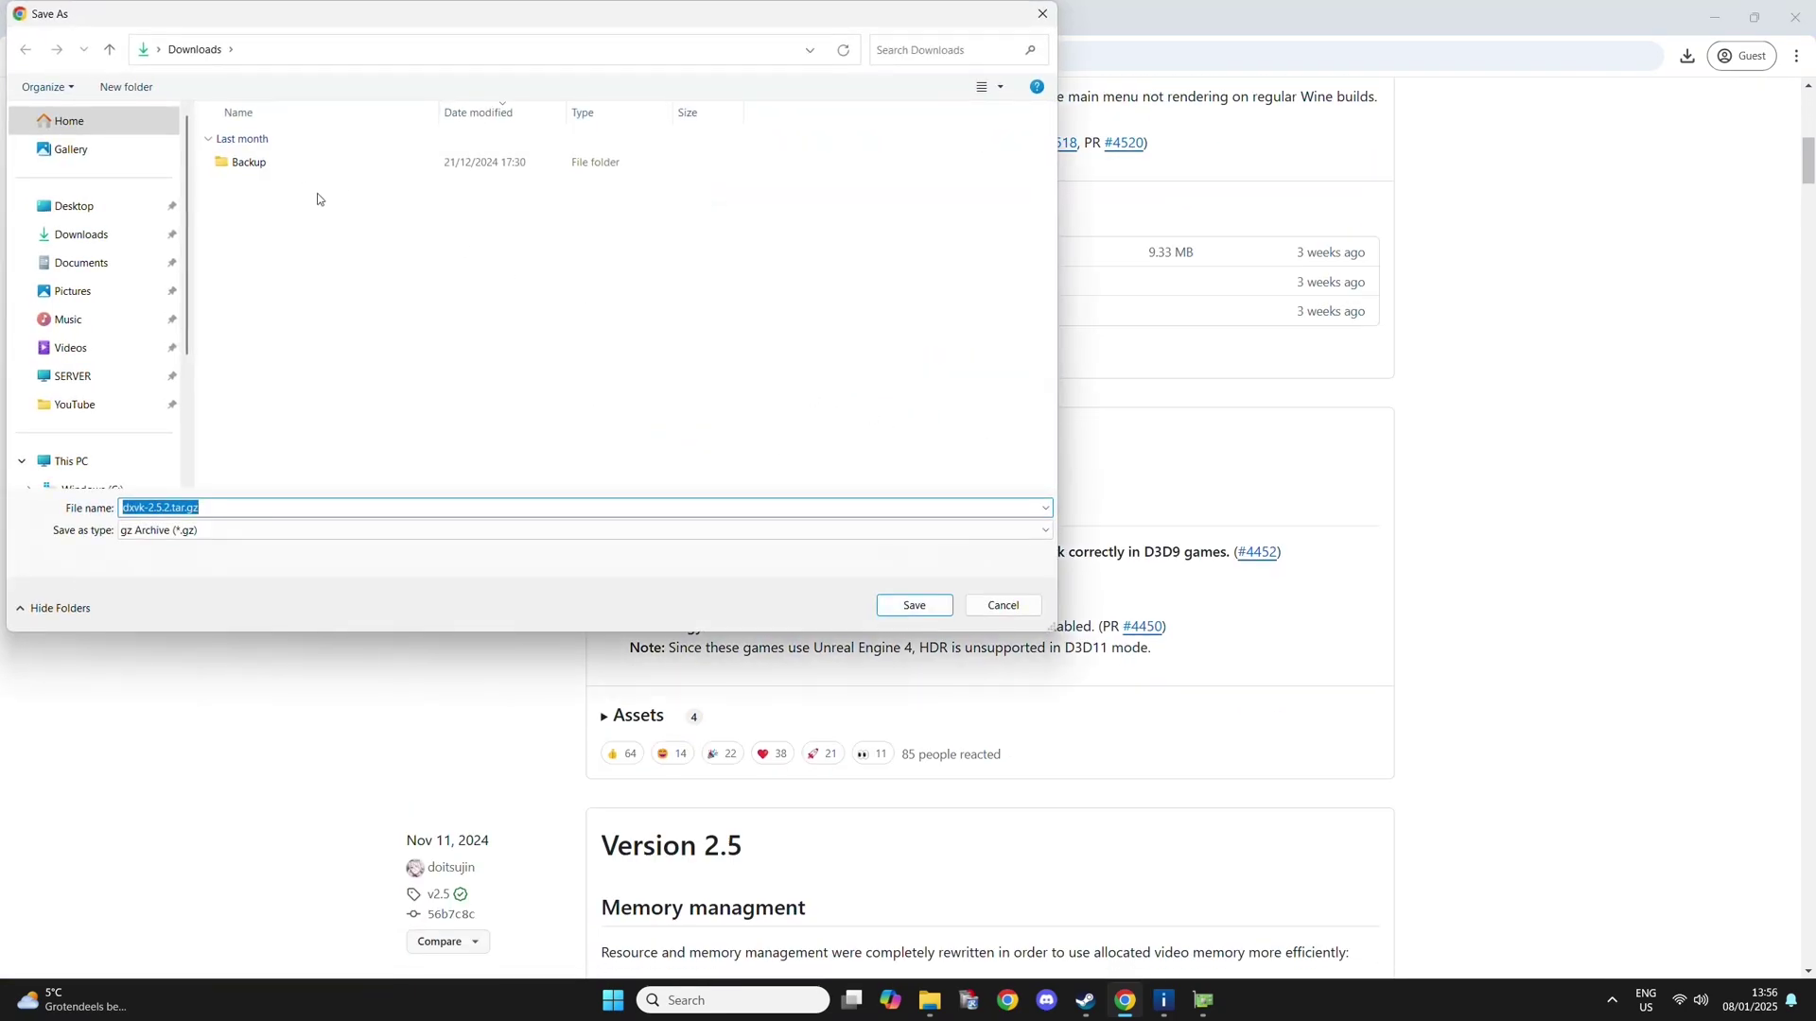
{"action": "left_click", "coordinate": [922, 610]}
{"action": "scroll", "coordinate": [1268, 486], "scroll_direction": "up", "scroll_amount": 2}
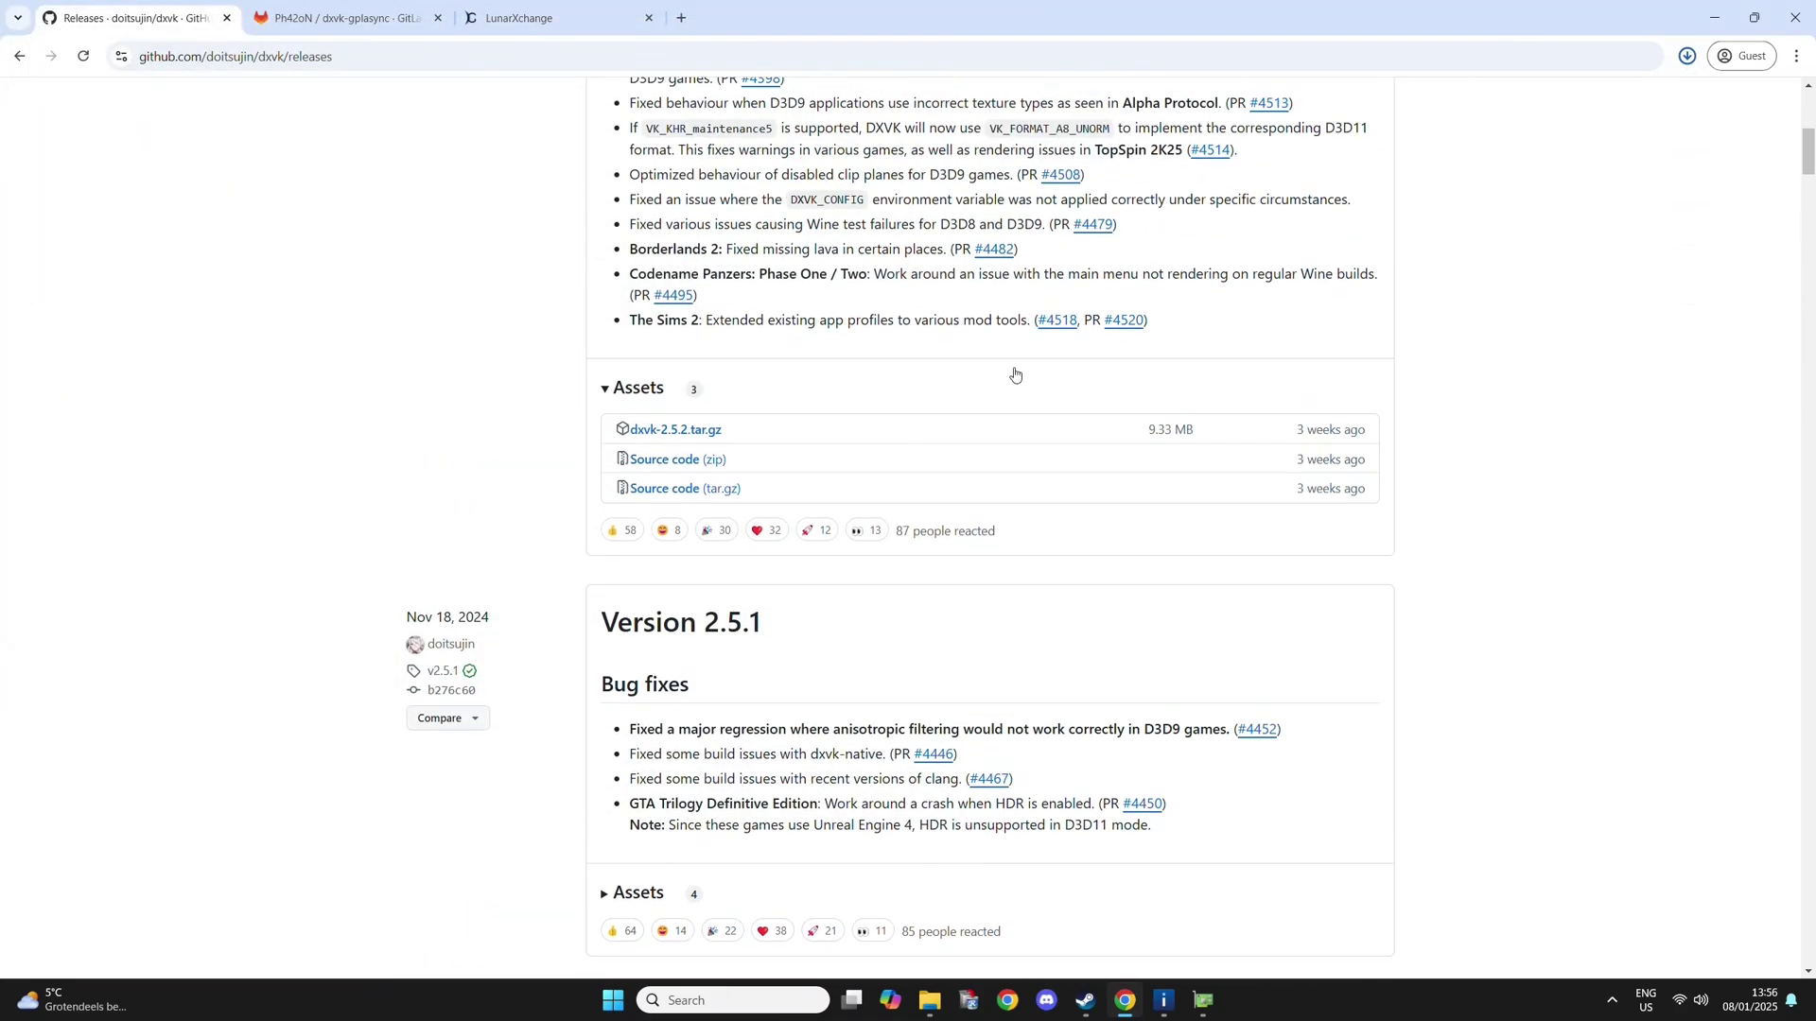
Step: Download dxvk-gplasync-v2.5.2-1.tar.gz from the dxvk-gplasync GitLab releases page into the Downloads folder
{"action": "left_click", "coordinate": [350, 18]}
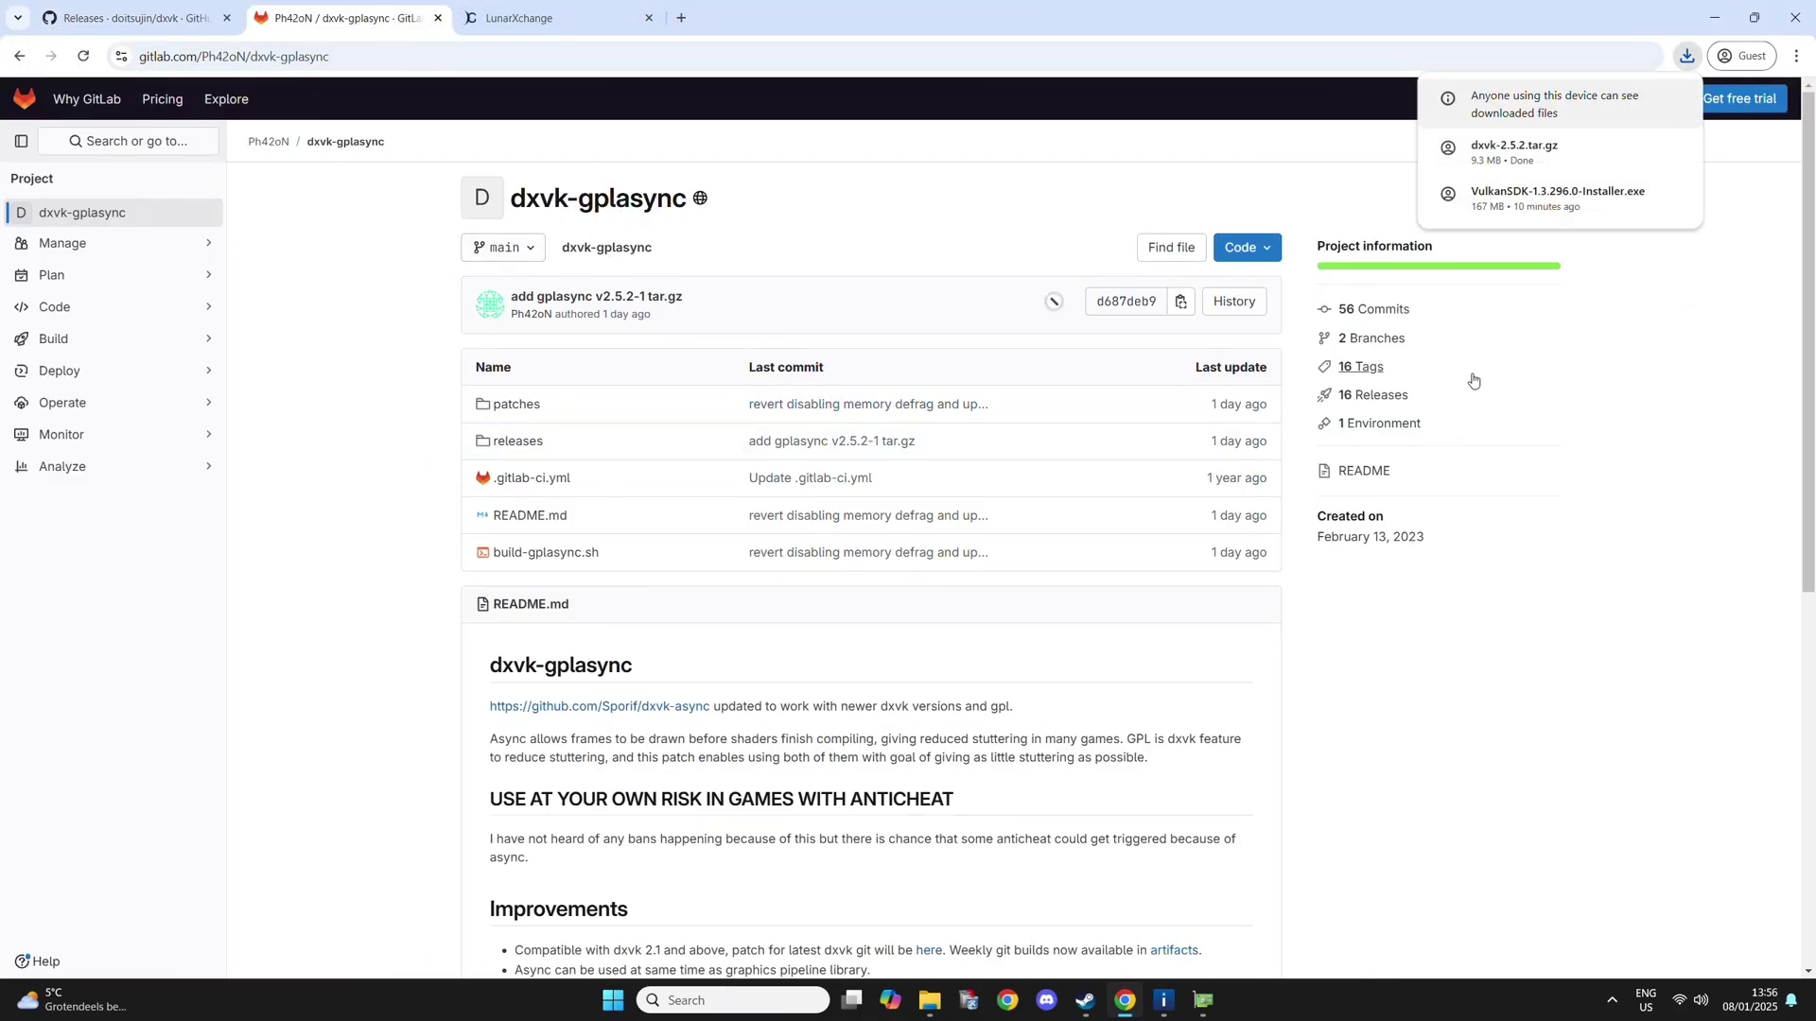
{"action": "left_click", "coordinate": [1385, 396]}
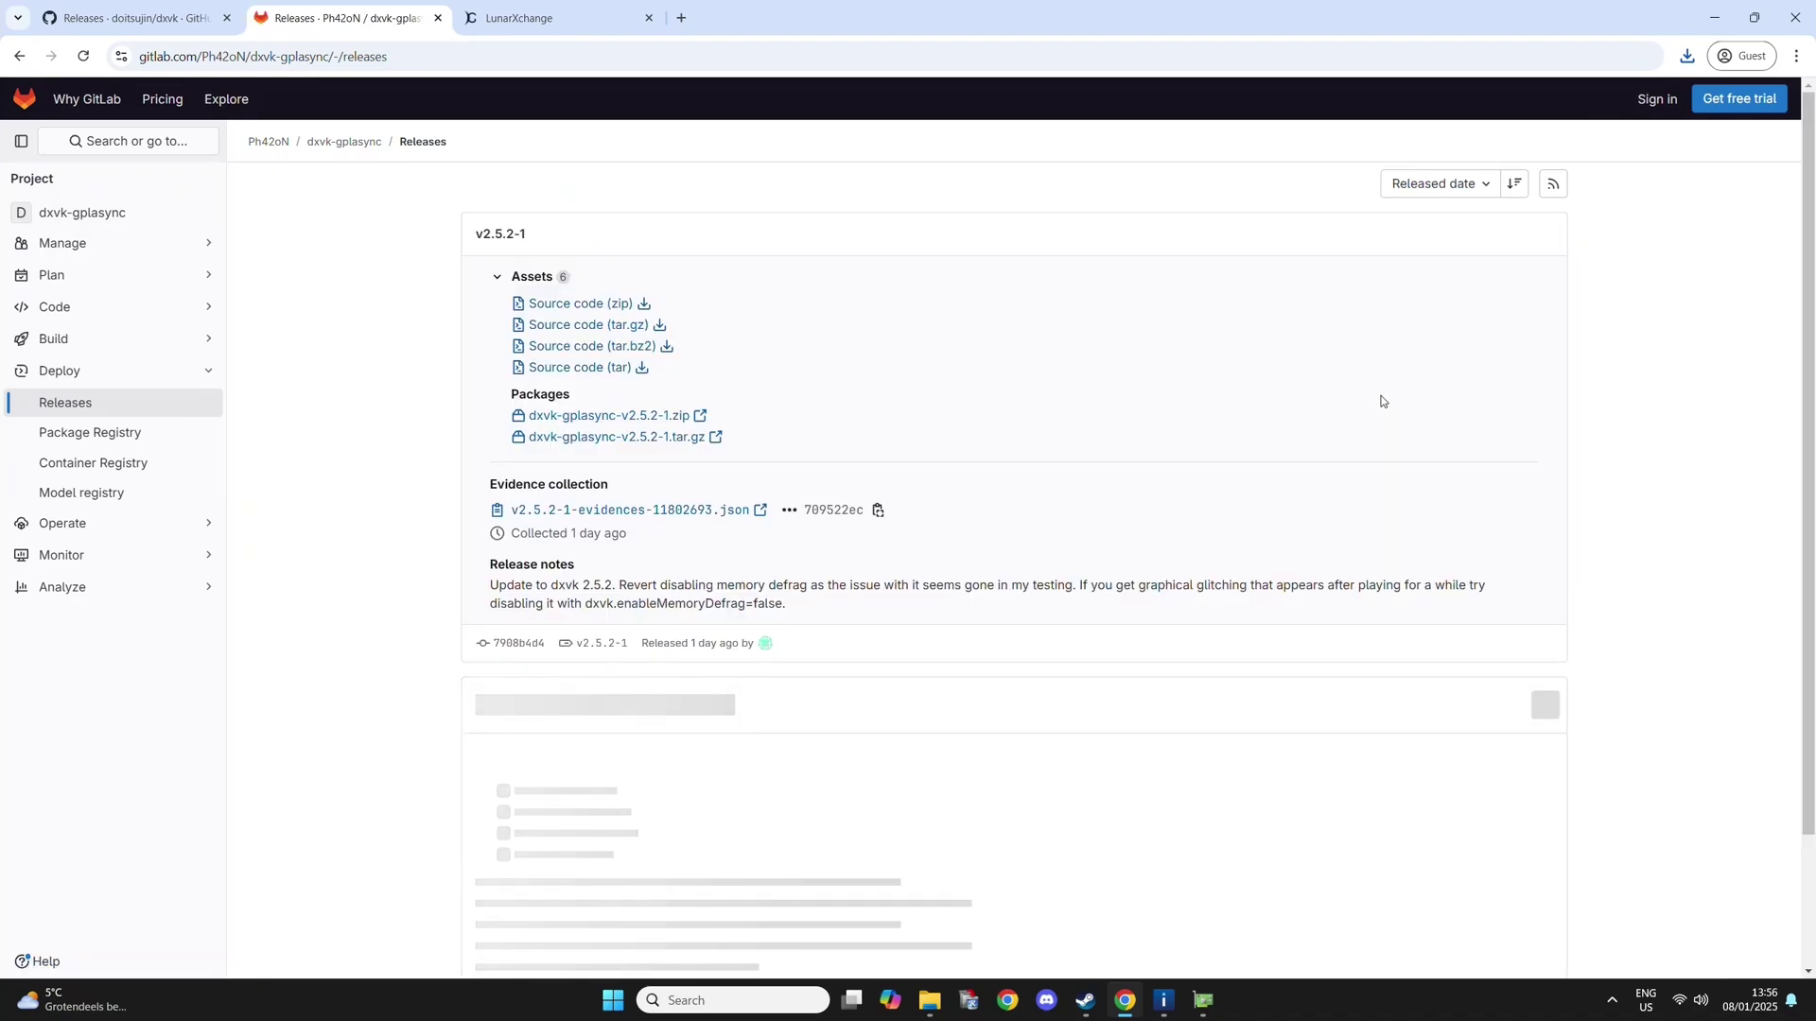
{"action": "left_click", "coordinate": [662, 437]}
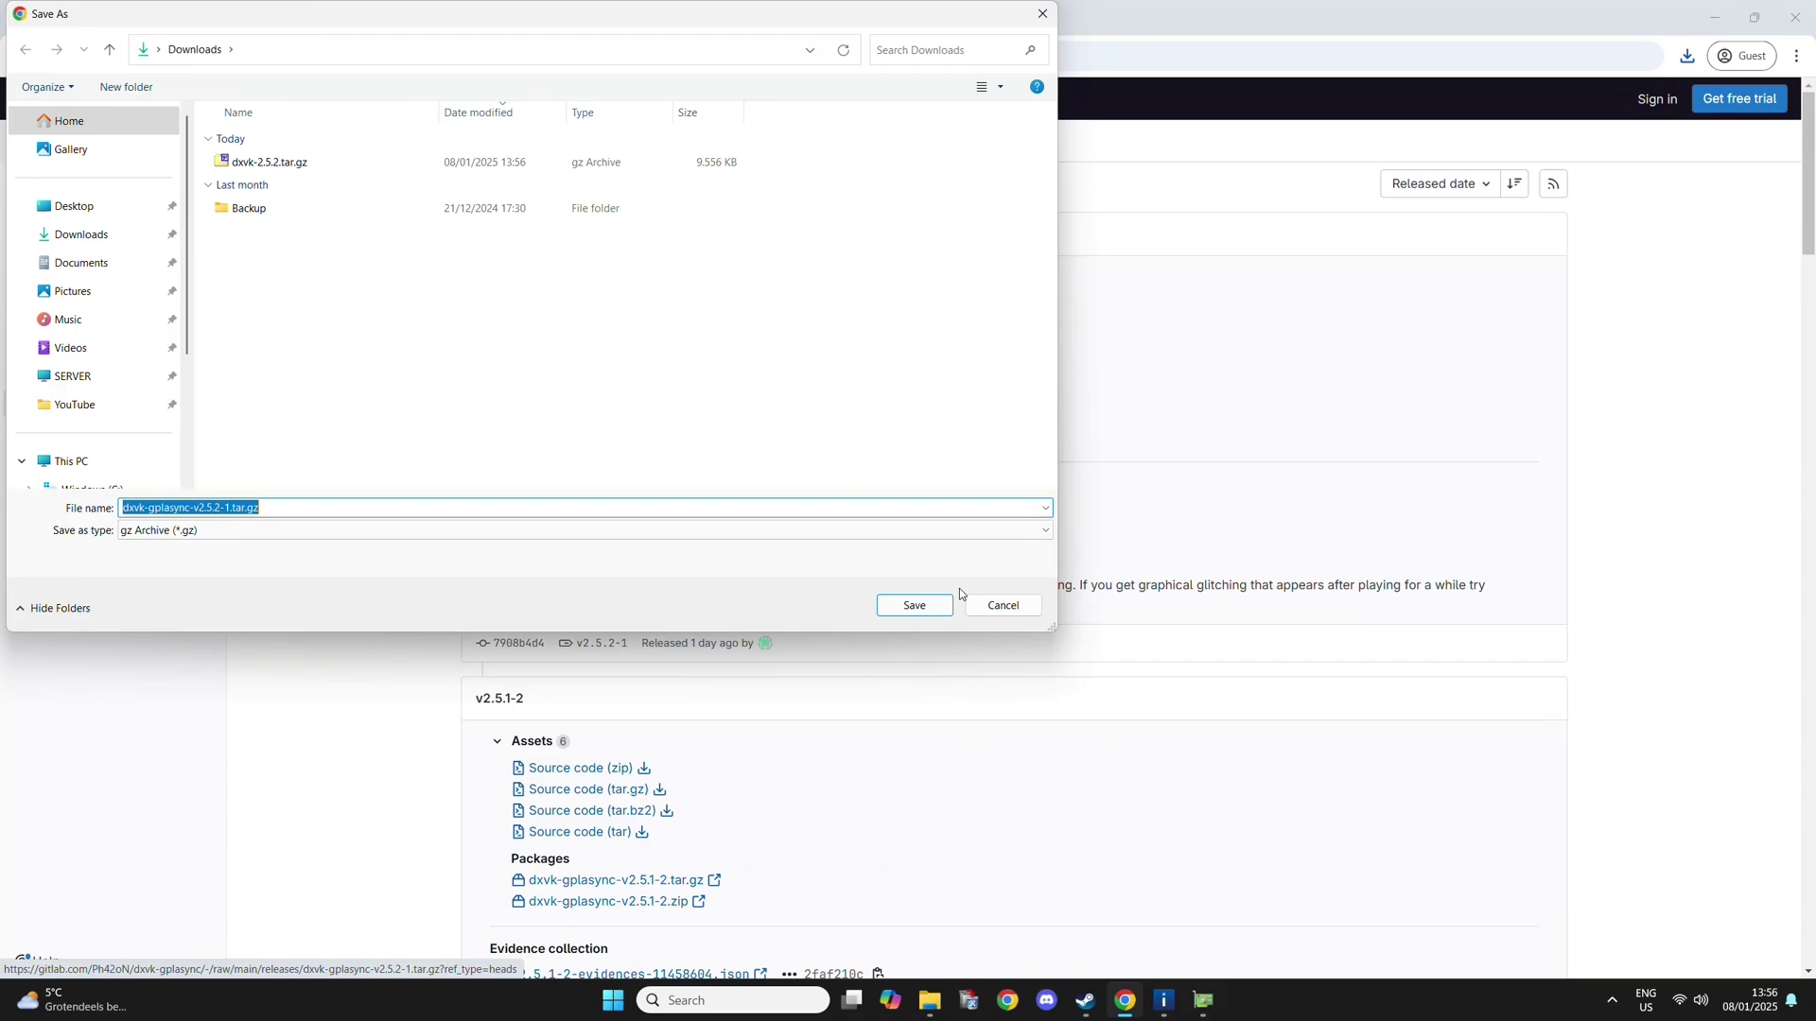
{"action": "left_click", "coordinate": [912, 607]}
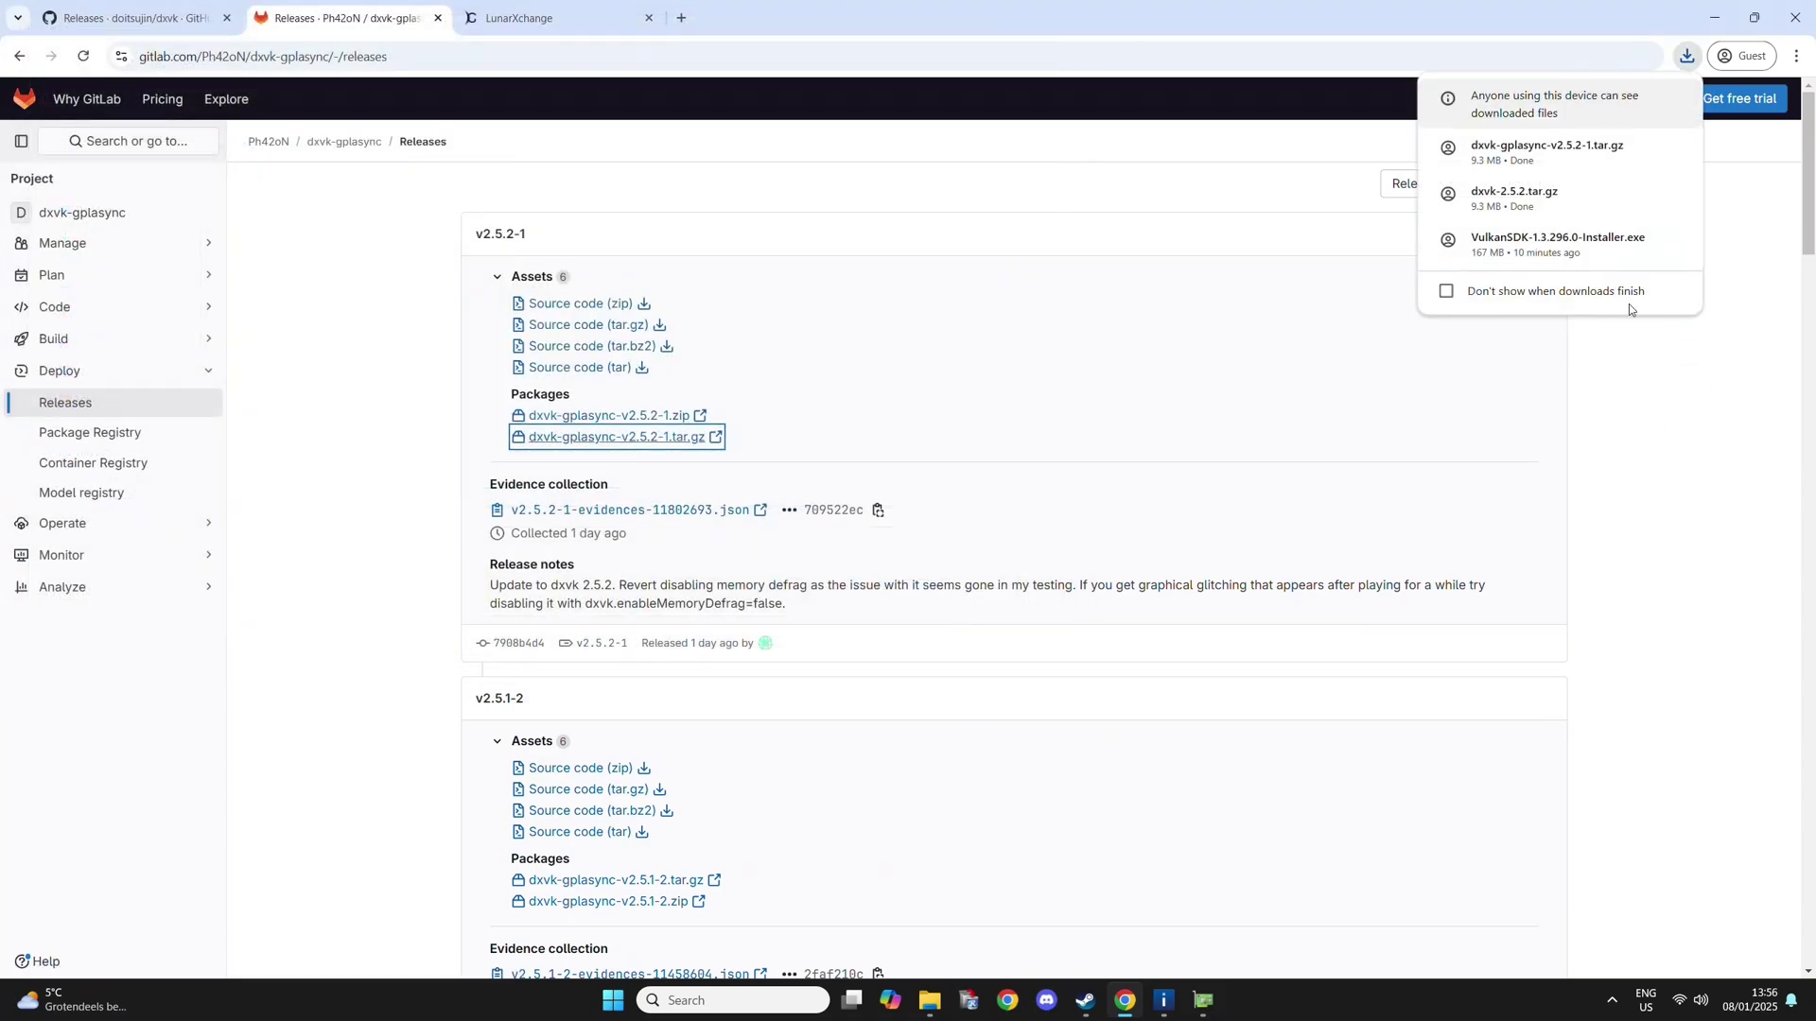
Step: Extract the dxvk-gplasync-v2.5.2-1 folder from its archive in Downloads onto the desktop using 7-Zip
{"action": "left_click", "coordinate": [1713, 17]}
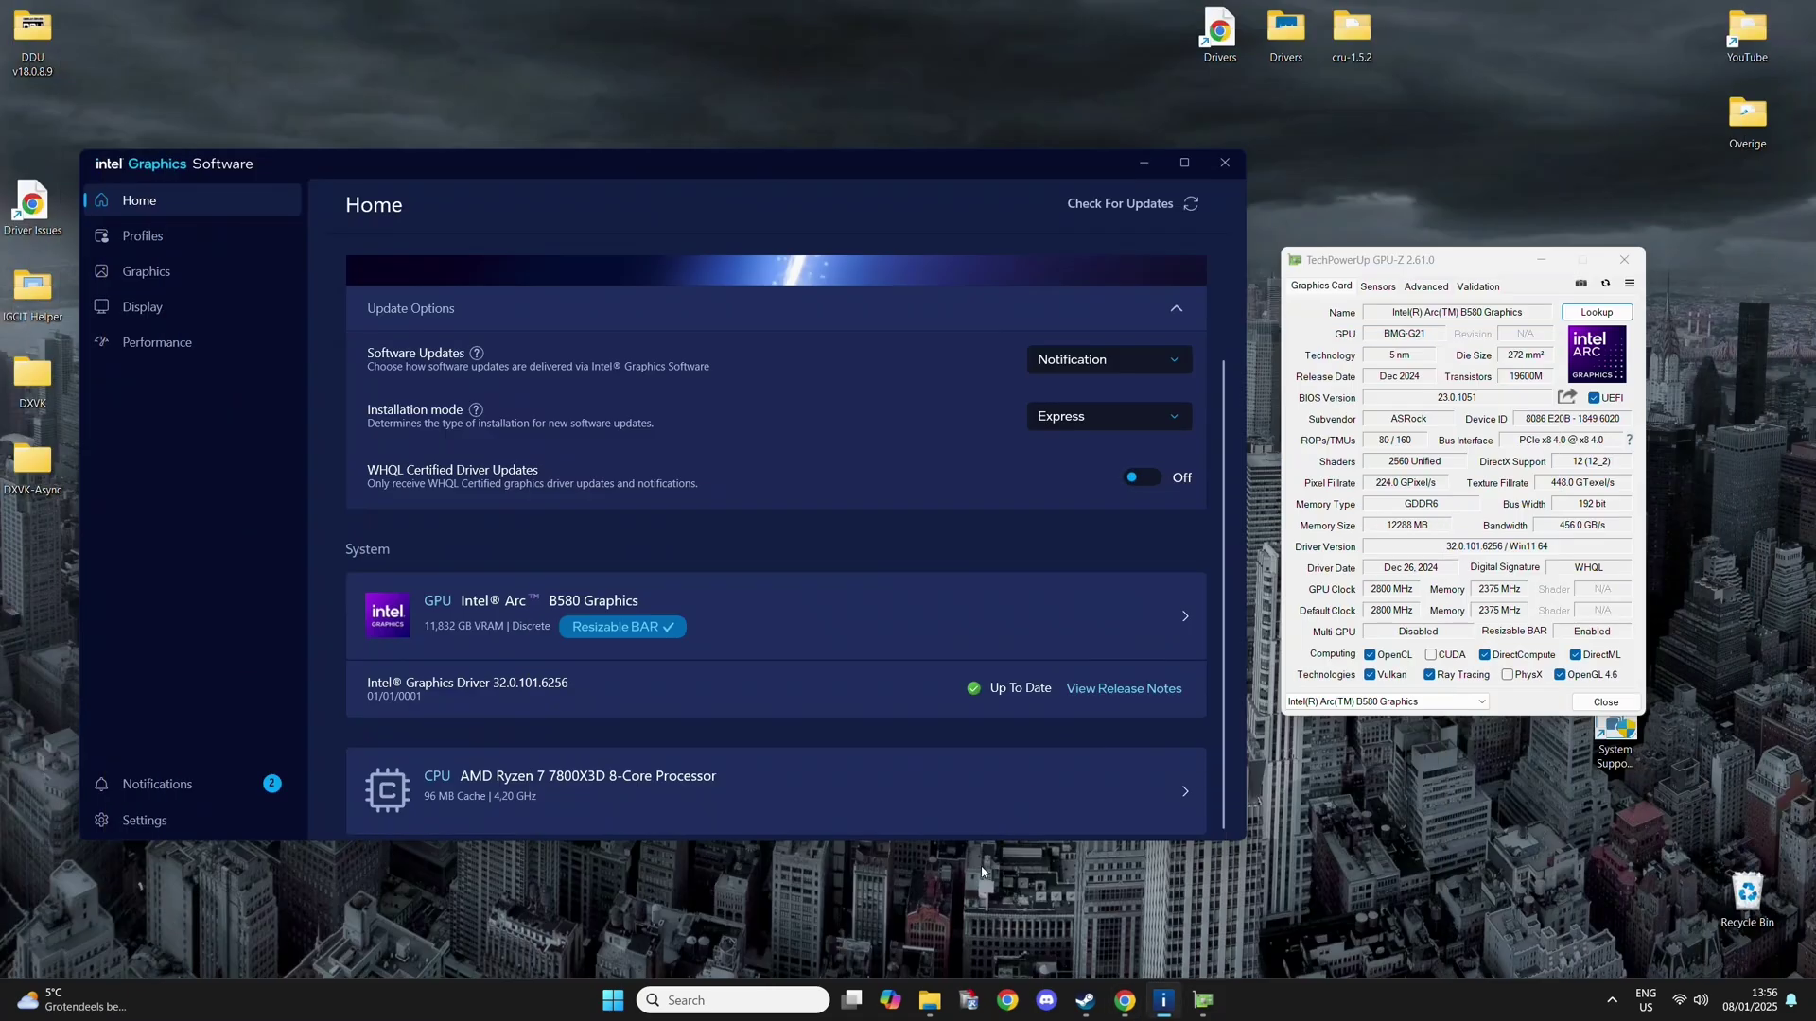
{"action": "left_click", "coordinate": [936, 1001]}
{"action": "left_click", "coordinate": [505, 499]}
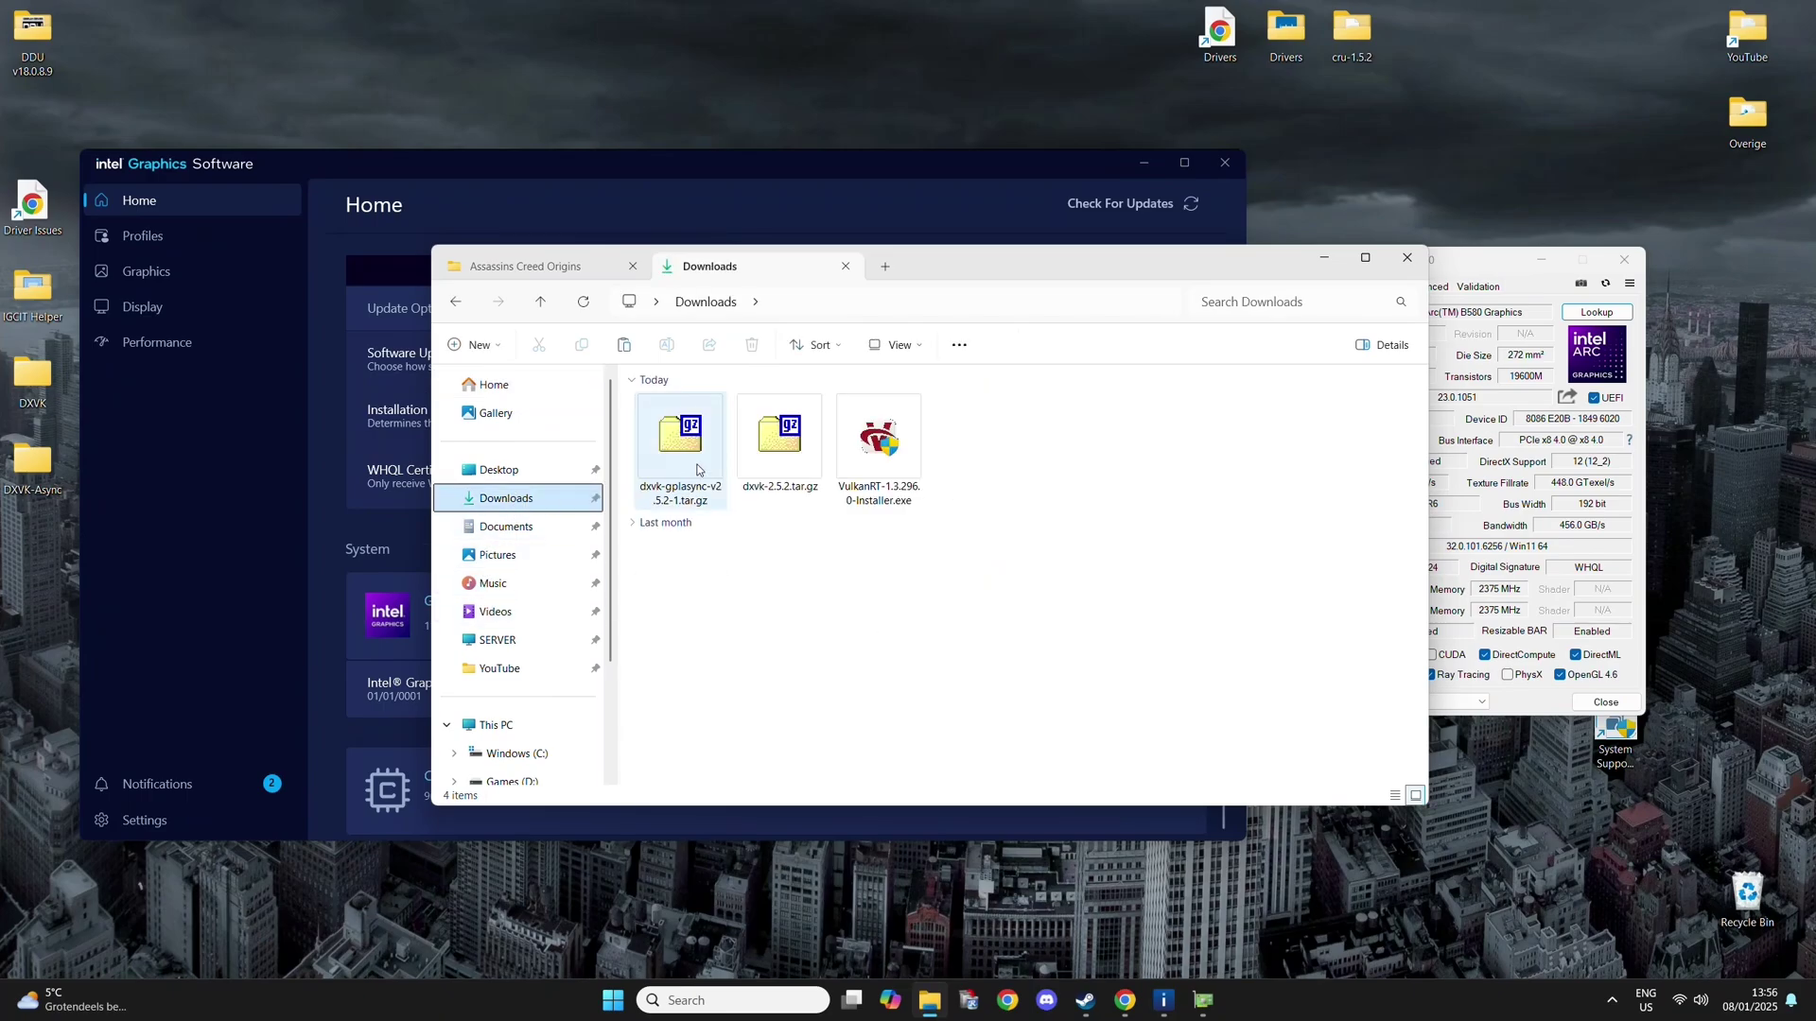
{"action": "double_click", "coordinate": [694, 467]}
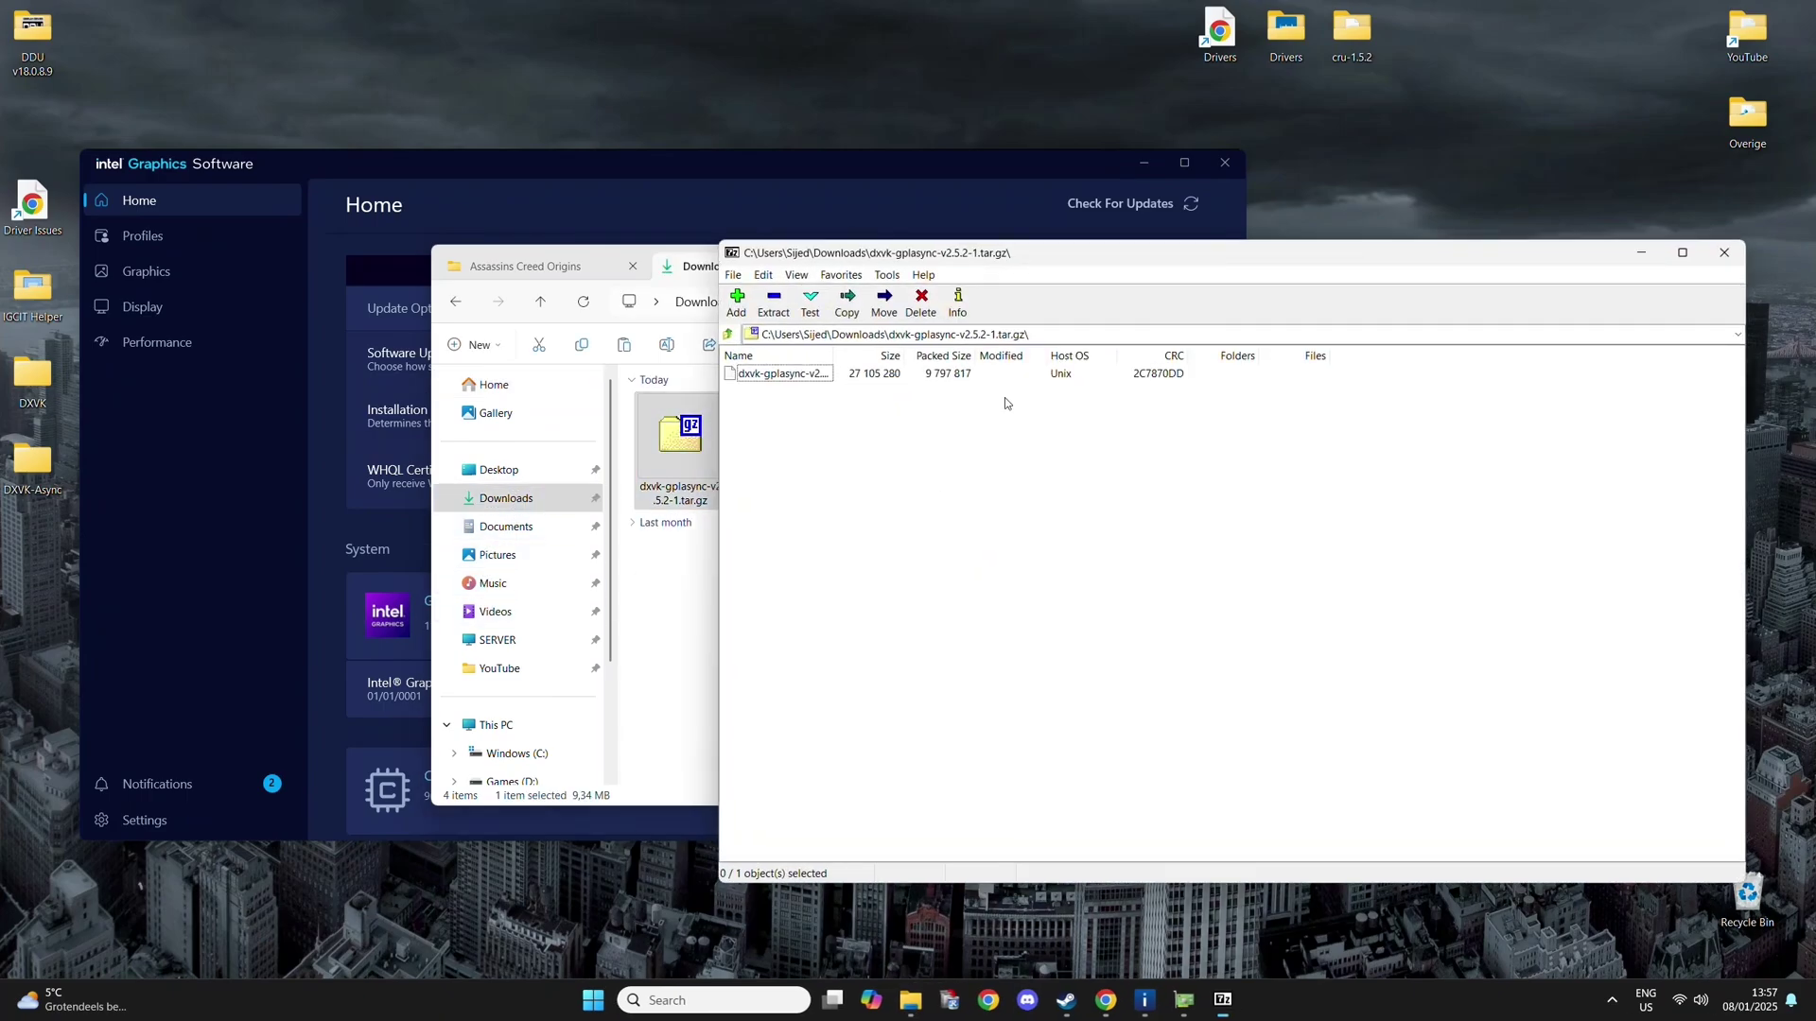
{"action": "double_click", "coordinate": [783, 374]}
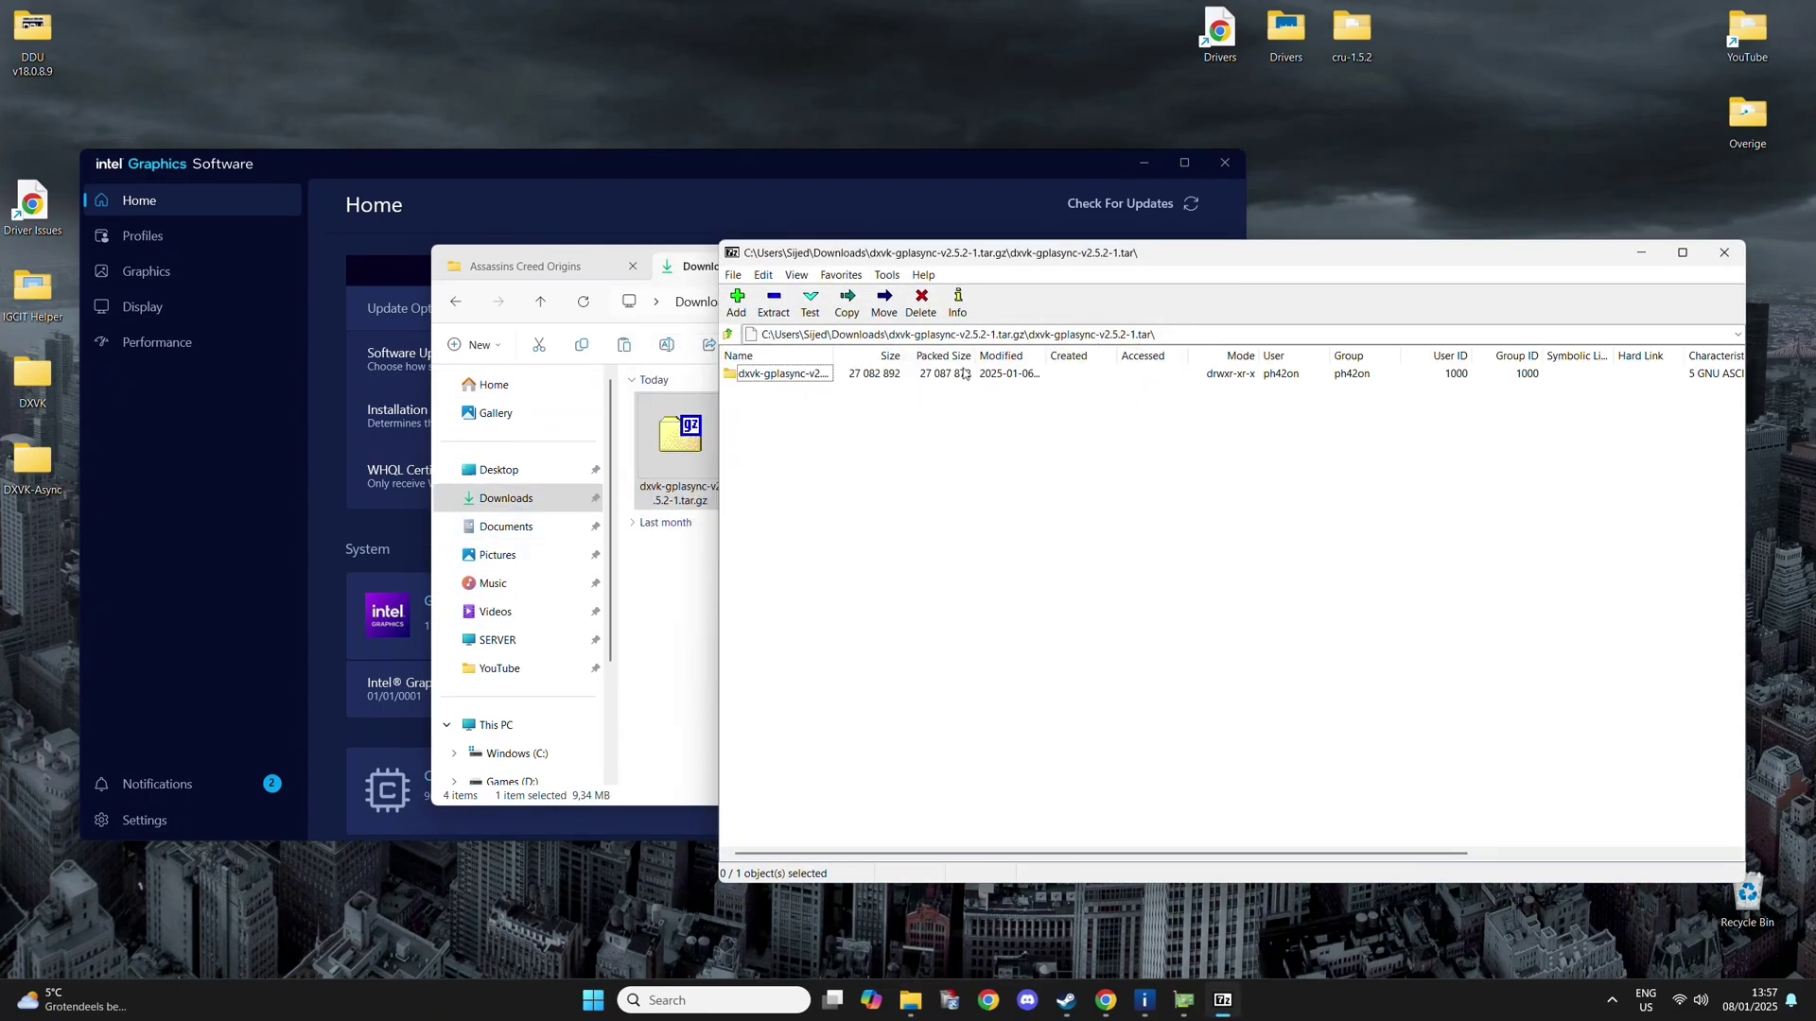
{"action": "double_click", "coordinate": [783, 377]}
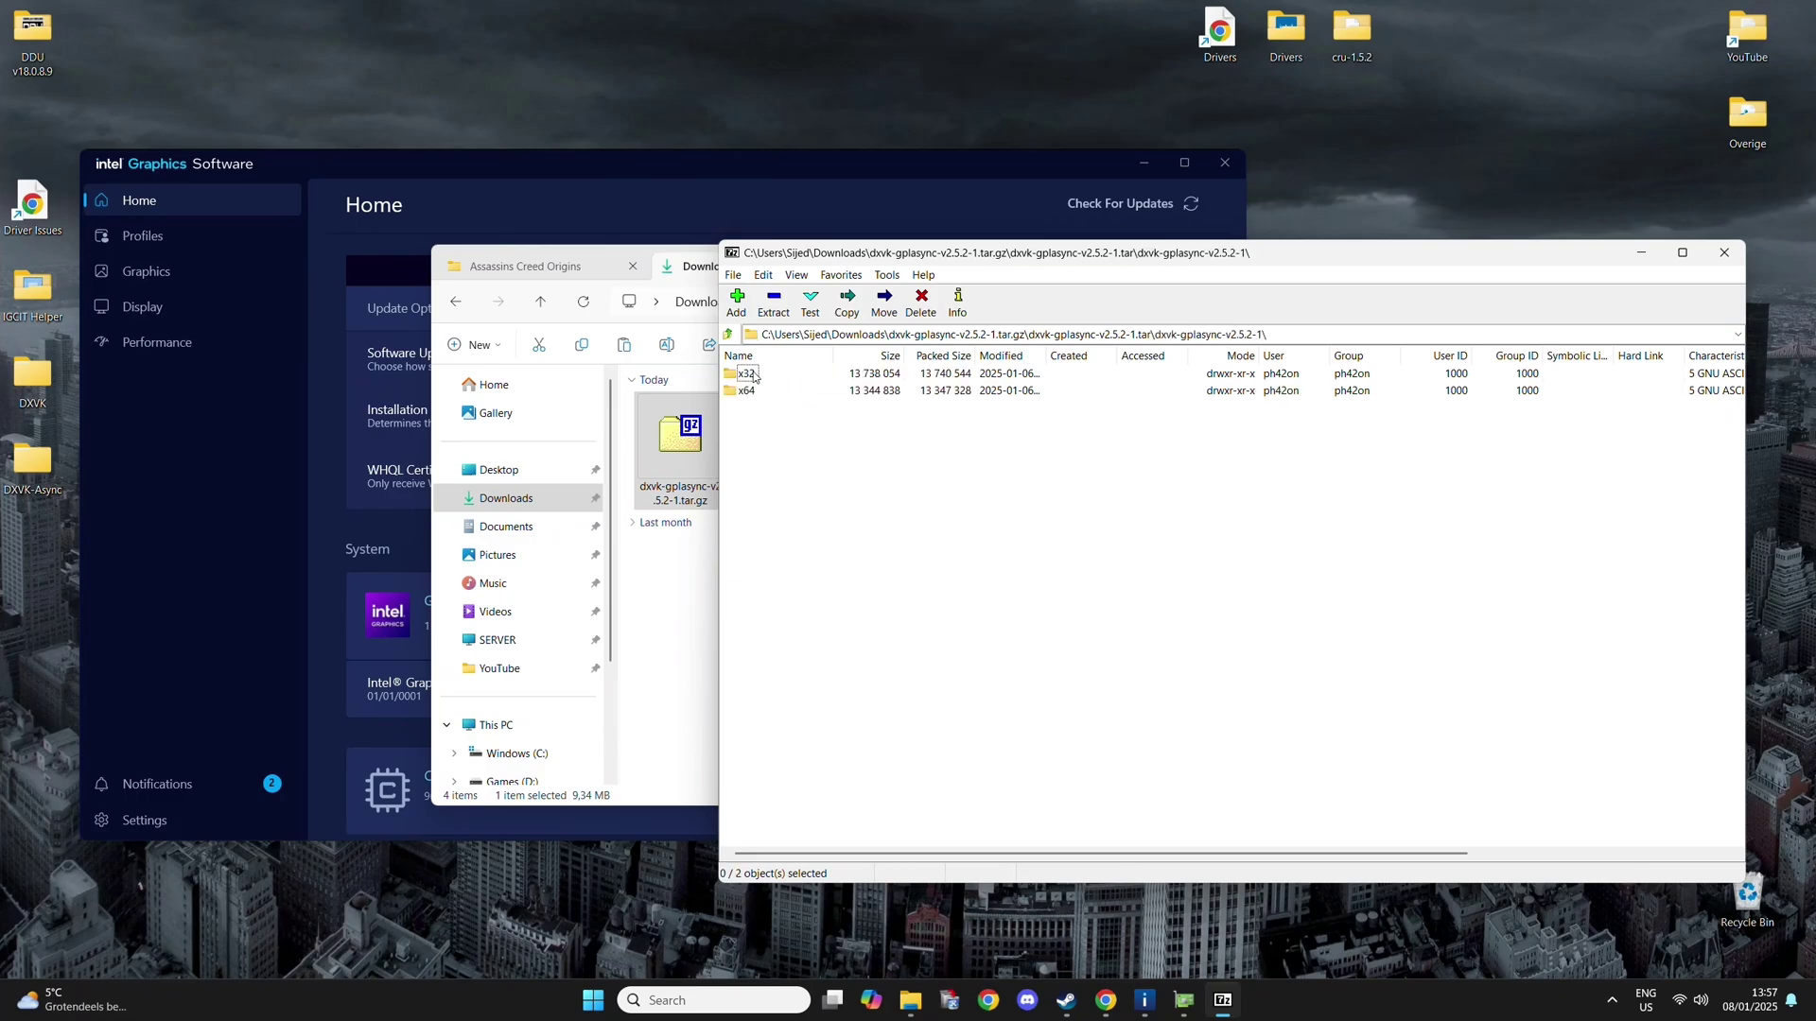
{"action": "left_click", "coordinate": [728, 335]}
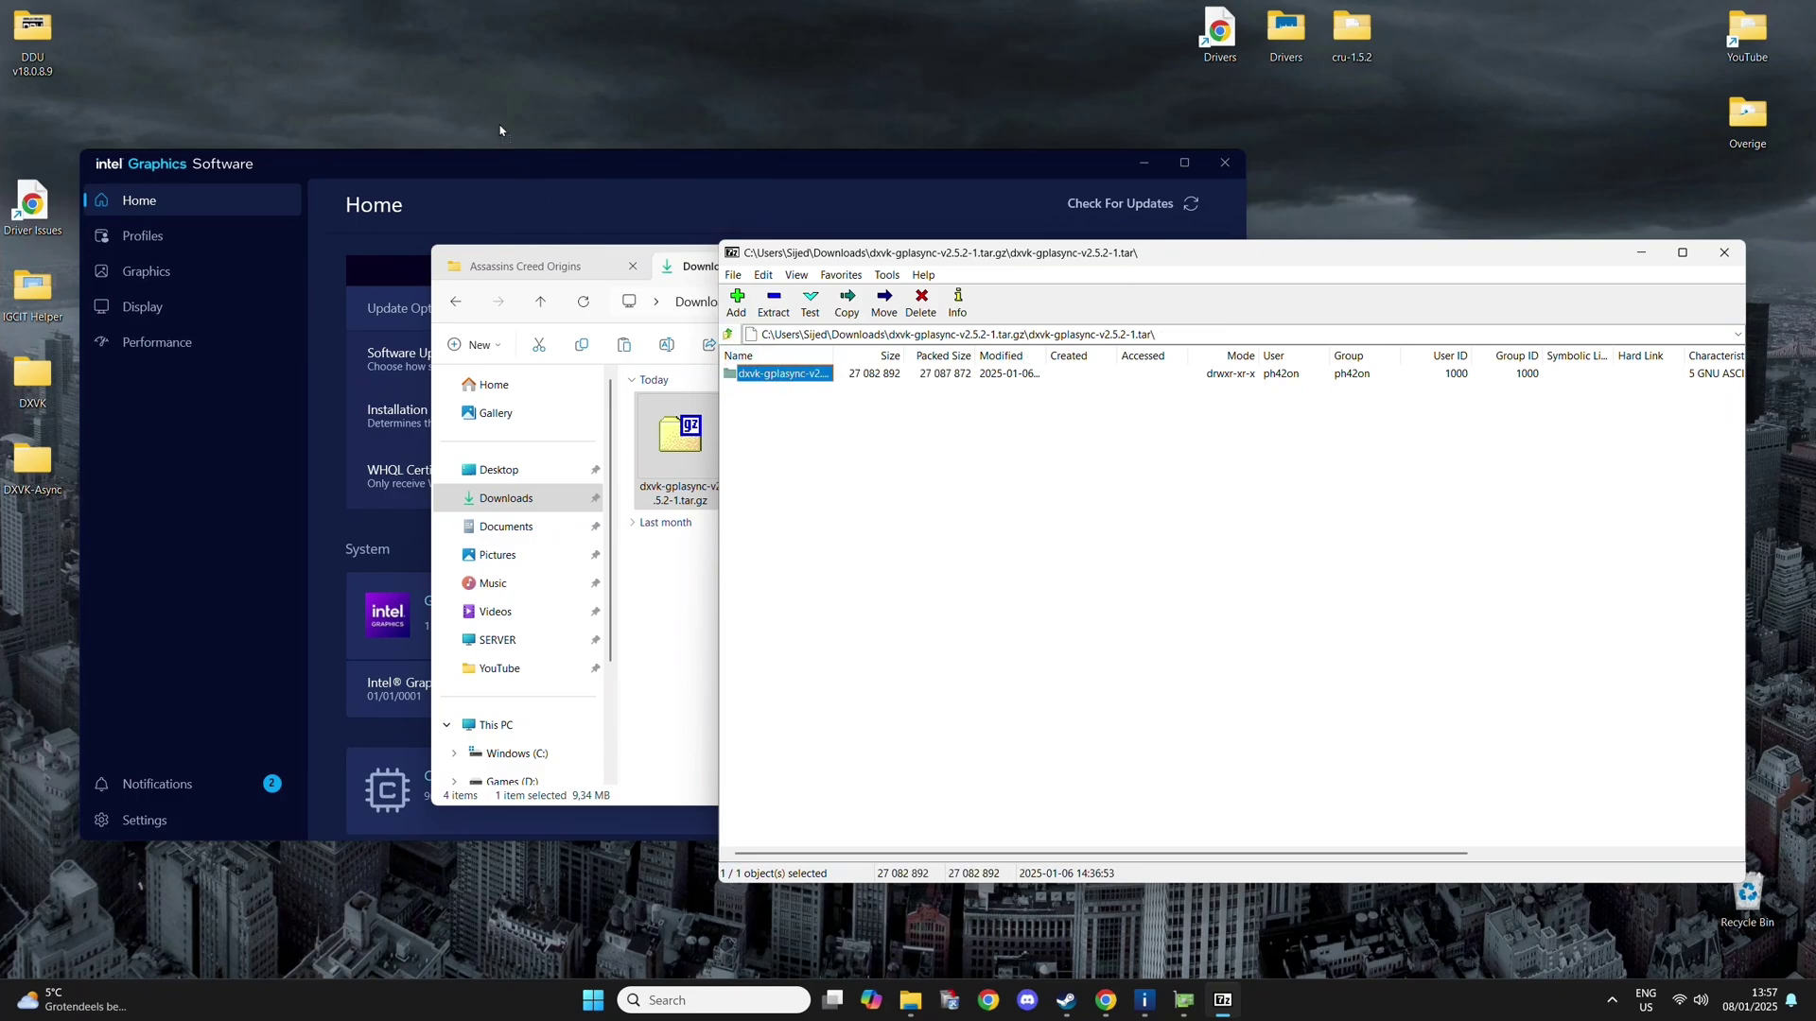
{"action": "left_click_drag", "start_coordinate": [484, 75], "coordinate": [485, 77]}
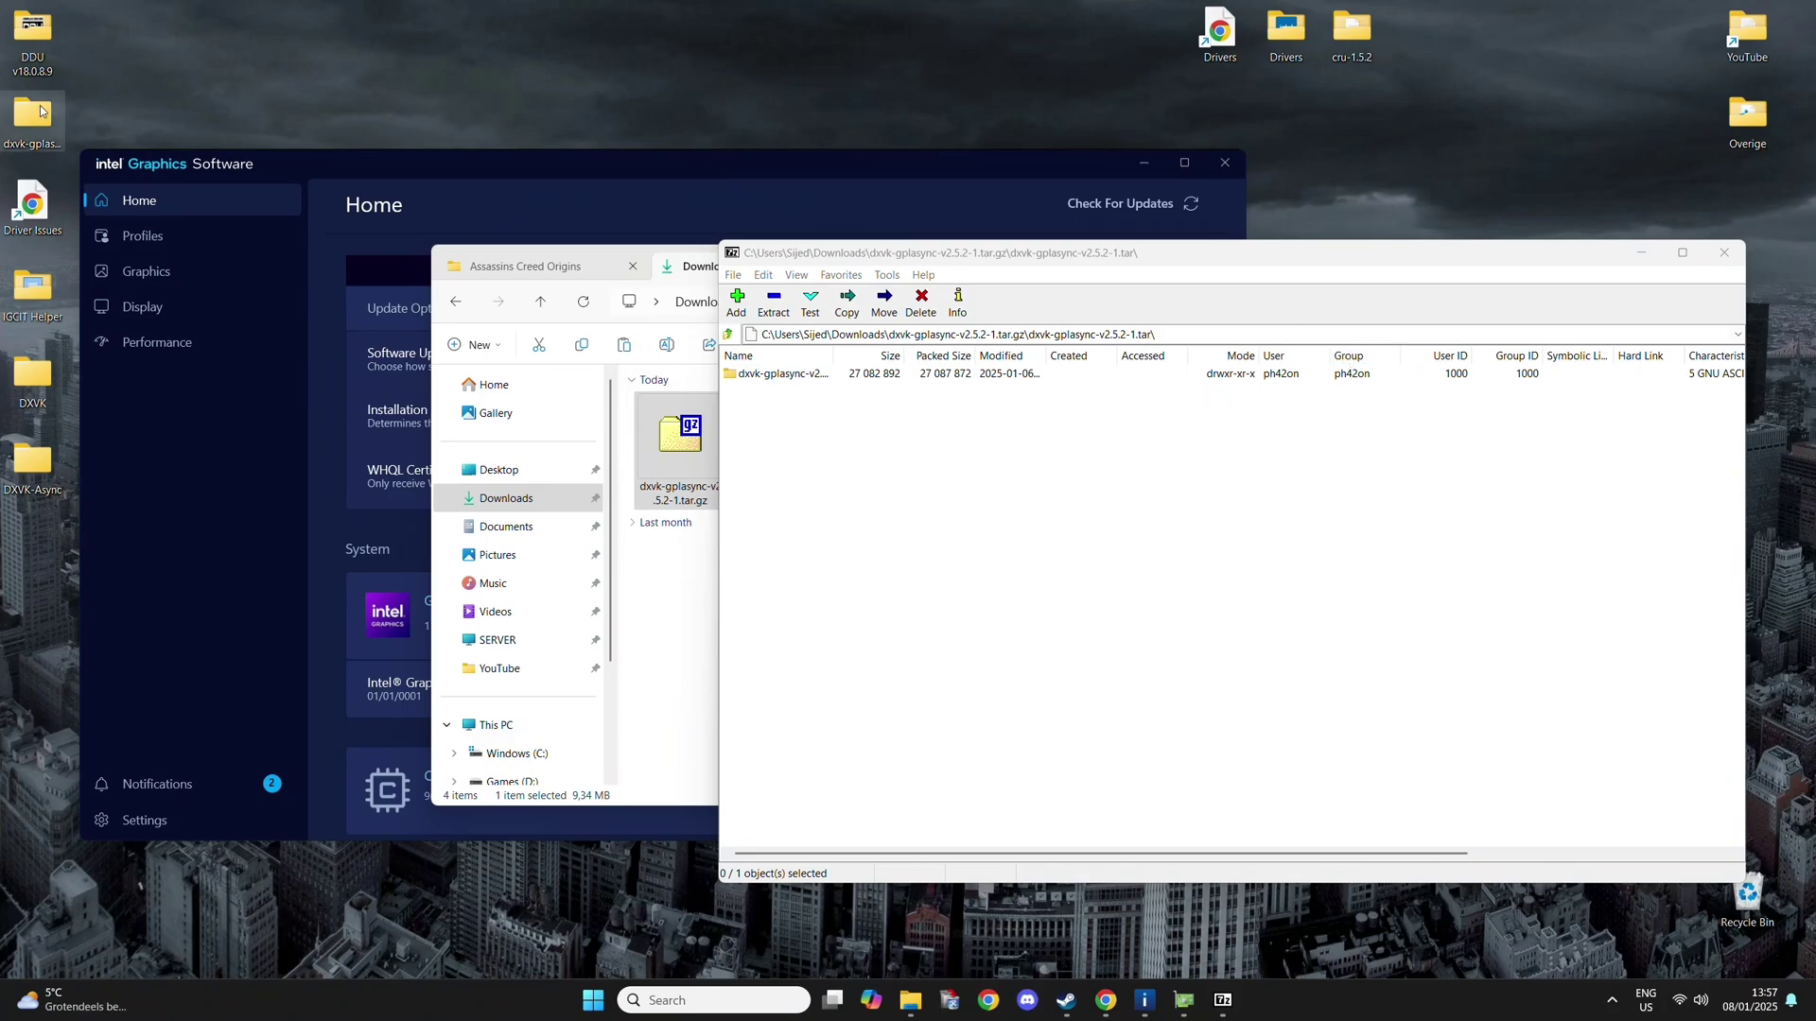
{"action": "left_click_drag", "start_coordinate": [38, 108], "coordinate": [520, 58]}
{"action": "left_click", "coordinate": [1724, 252]}
Step: Extract the dxvk-2.5.2 folder from its archive onto the desktop and place it beside the gplasync folder
{"action": "double_click", "coordinate": [783, 449]}
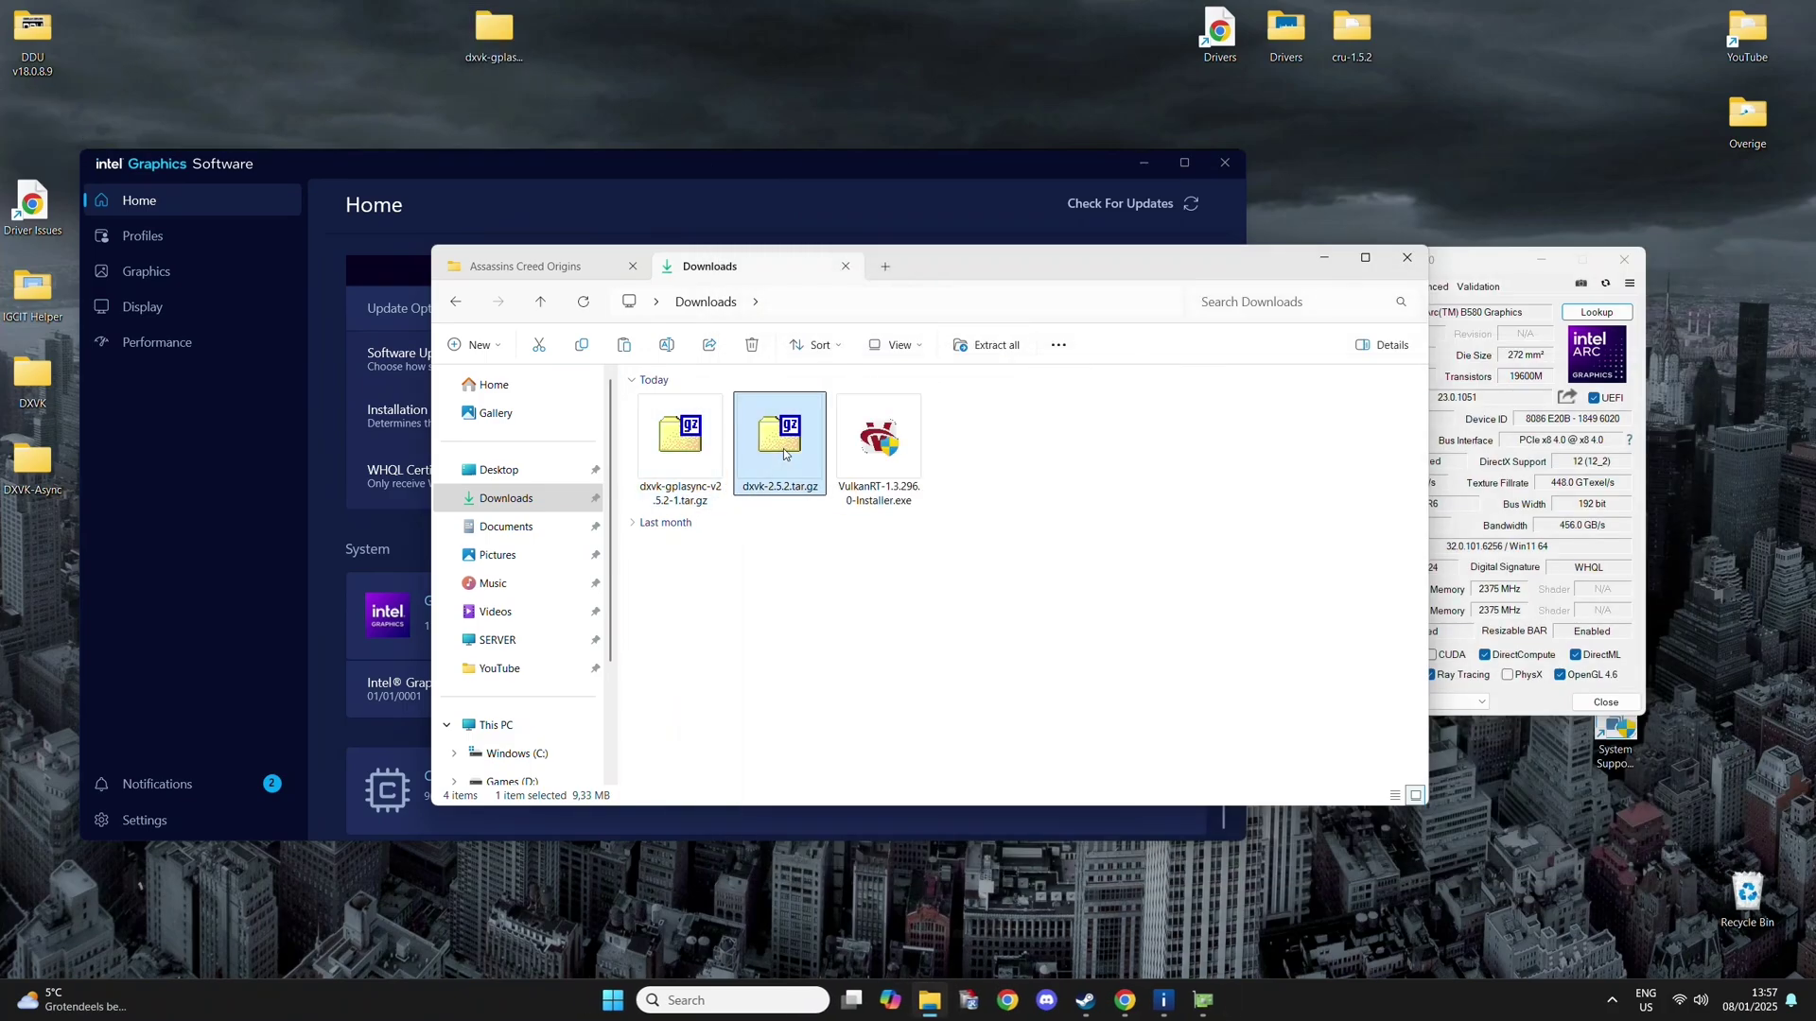
{"action": "double_click", "coordinate": [769, 374]}
{"action": "left_click_drag", "start_coordinate": [756, 373], "coordinate": [613, 45]}
{"action": "left_click", "coordinate": [1724, 252]}
{"action": "left_click_drag", "start_coordinate": [49, 130], "coordinate": [632, 45]}
{"action": "left_click_drag", "start_coordinate": [508, 54], "coordinate": [584, 54]}
Step: Open the dxvk-gplasync-v2.5.2-1 folder, leaving only its window open and moved clear of dxvk.conf on the desktop
{"action": "double_click", "coordinate": [583, 54]}
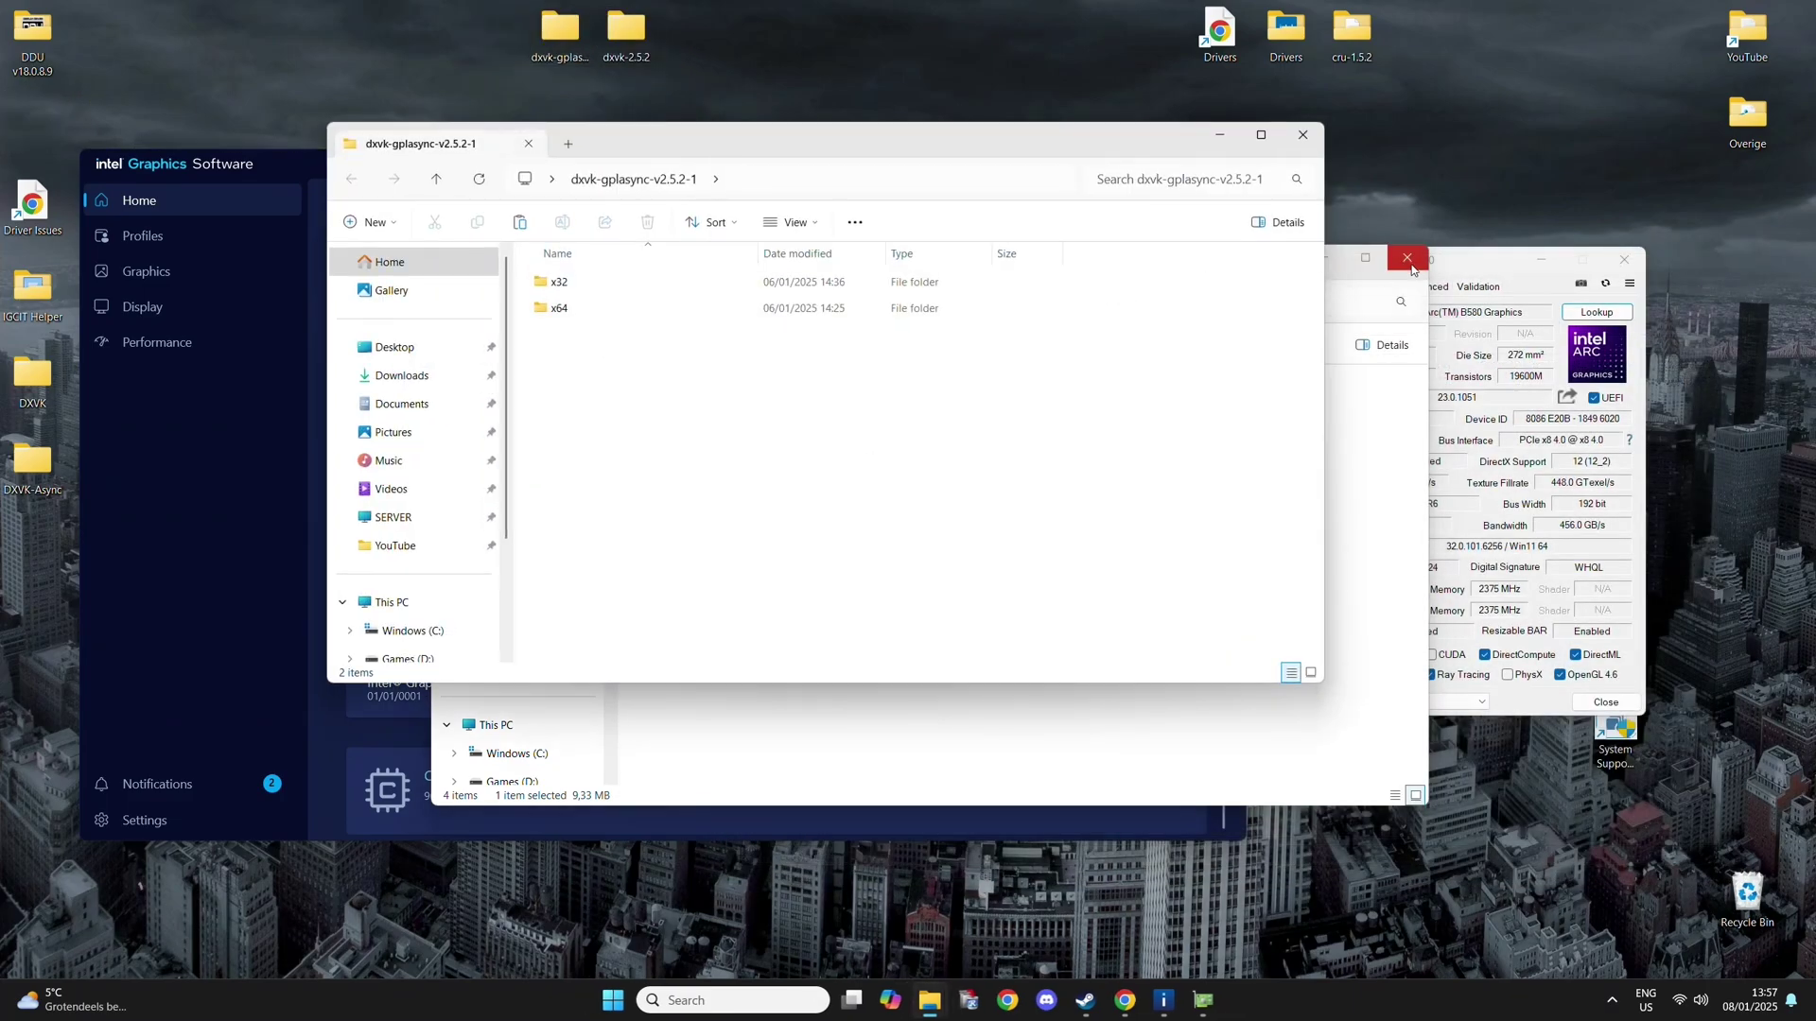
{"action": "left_click", "coordinate": [1407, 257]}
{"action": "left_click", "coordinate": [1623, 261]}
{"action": "left_click", "coordinate": [1175, 706]}
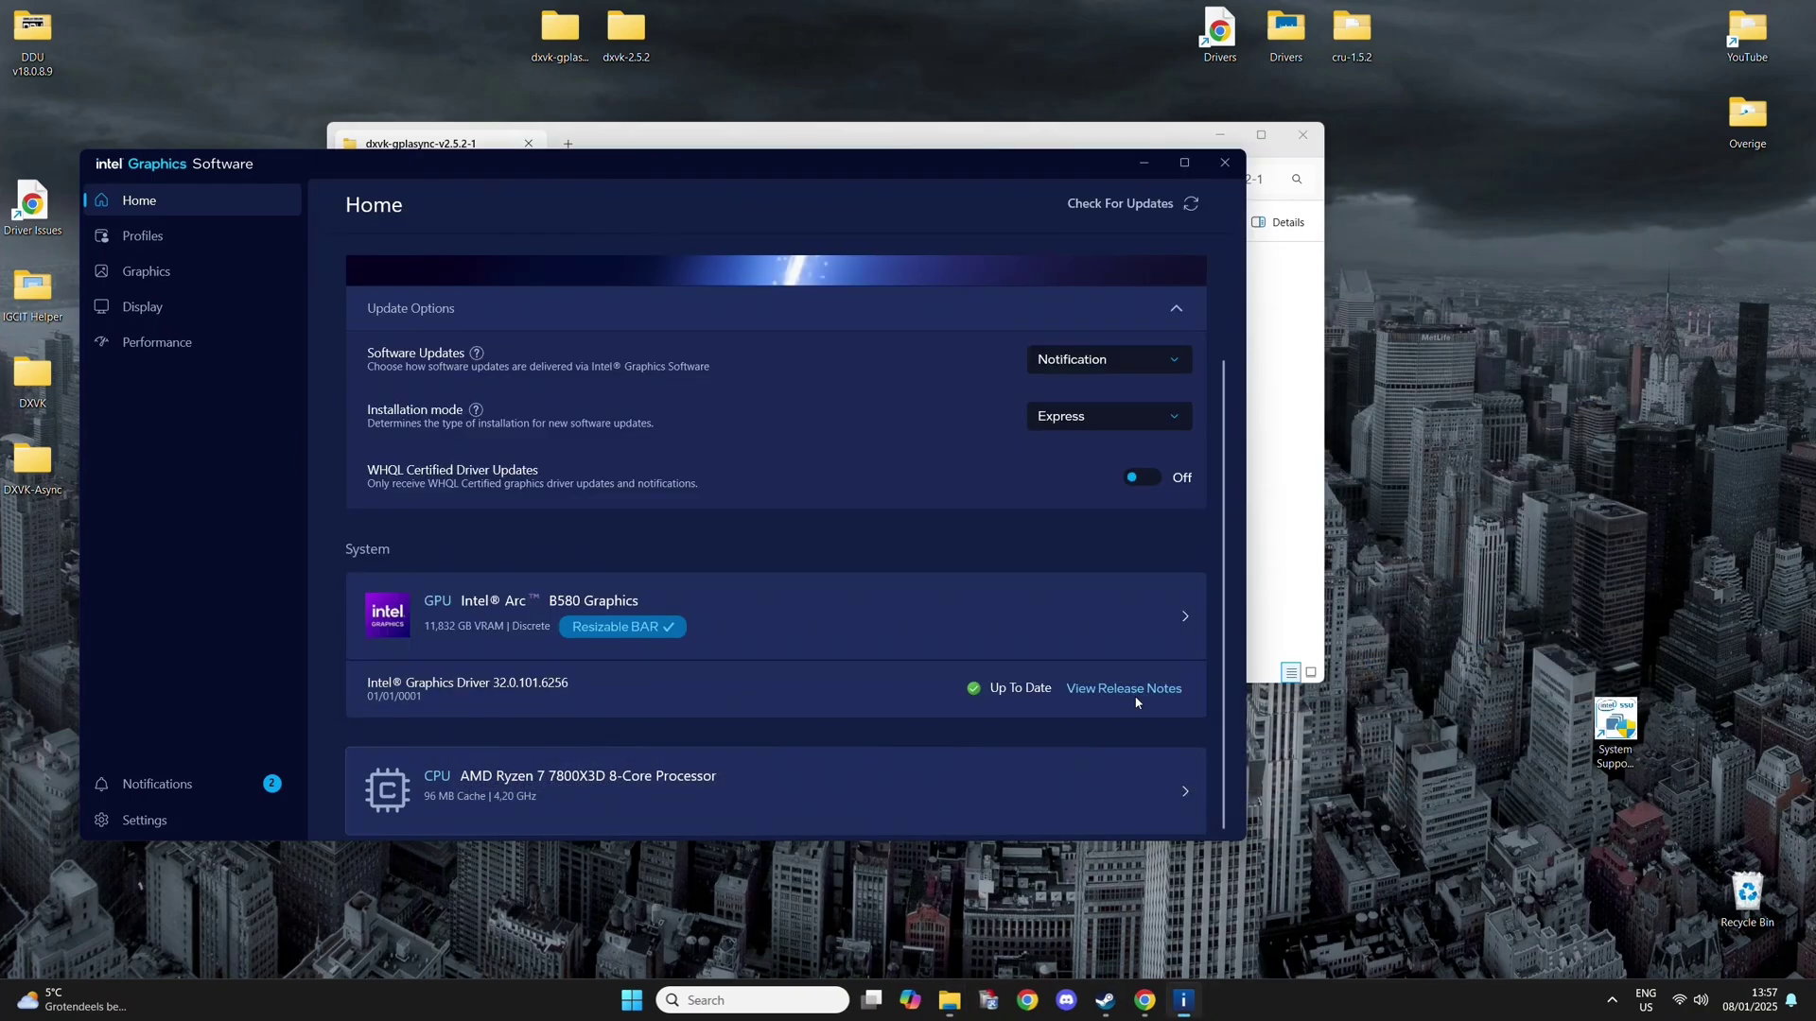
{"action": "left_click", "coordinate": [1223, 170]}
{"action": "left_click_drag", "start_coordinate": [949, 143], "coordinate": [899, 279]}
{"action": "left_click_drag", "start_coordinate": [690, 297], "coordinate": [590, 331]}
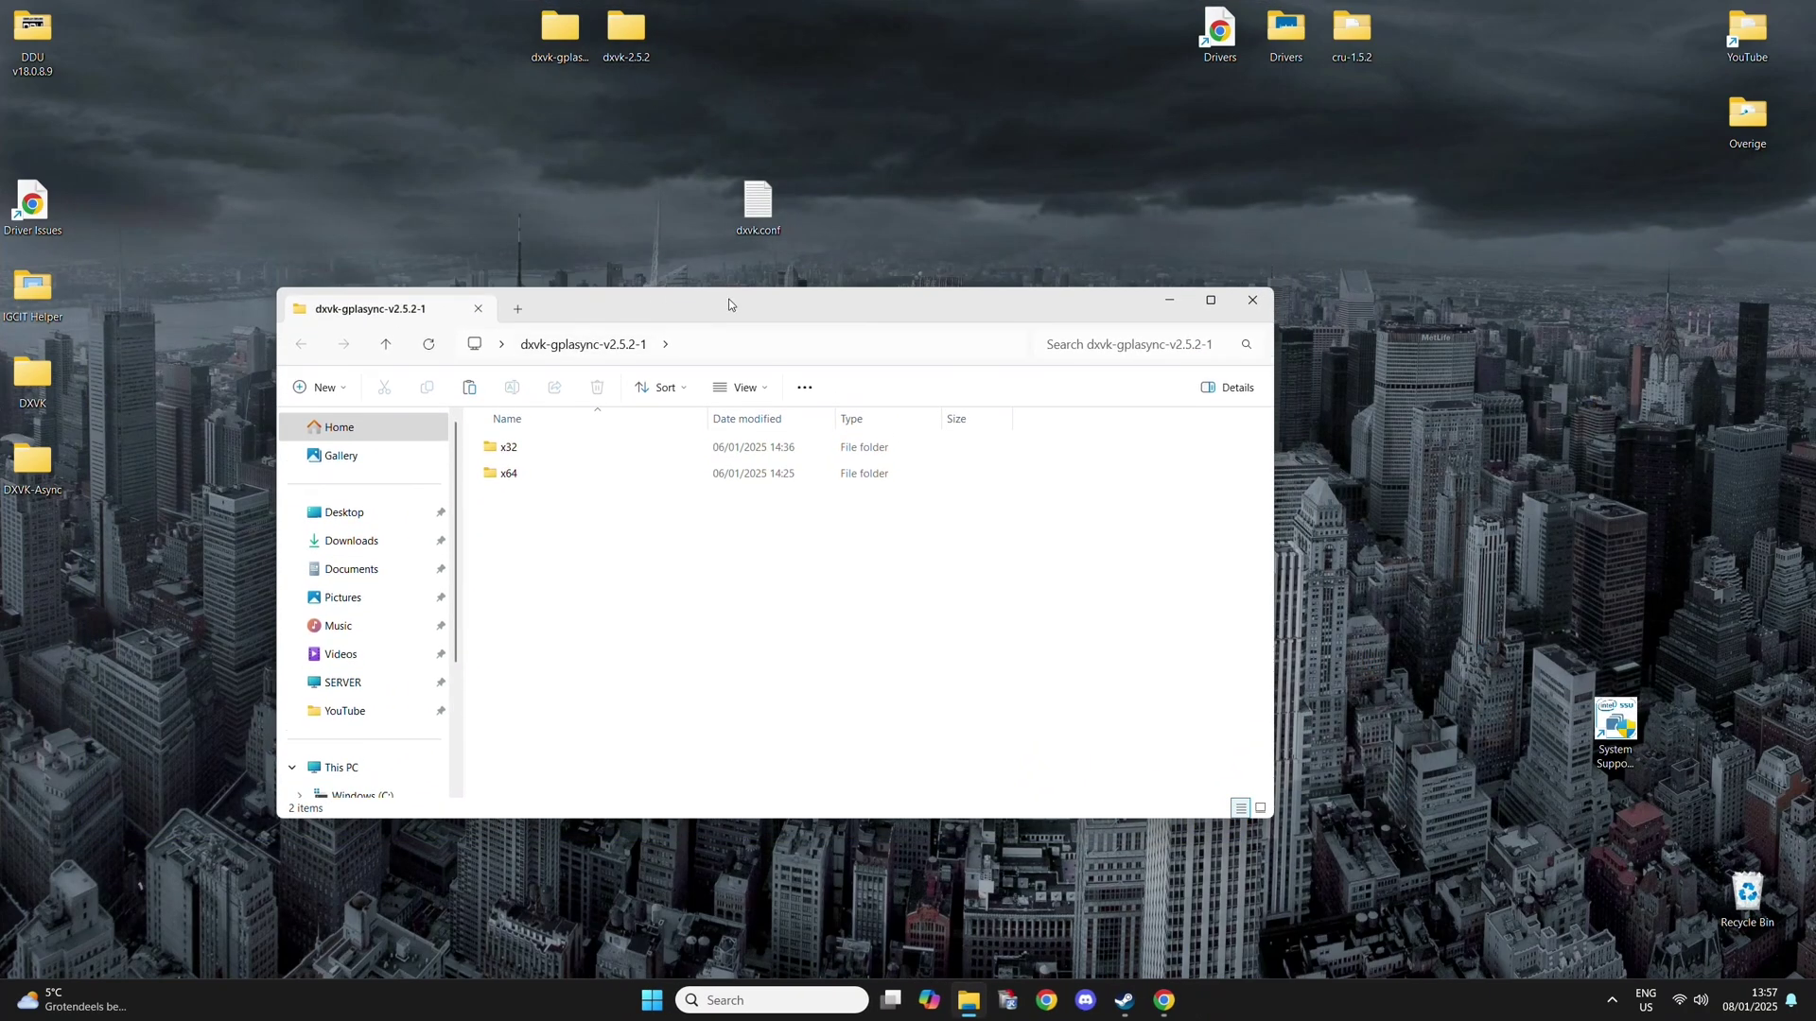
{"action": "left_click_drag", "start_coordinate": [730, 299], "coordinate": [690, 295]}
Step: Examine the DLL files in the gplasync x64 and x32 folders and the subfolders of dxvk-2.5.2
{"action": "double_click", "coordinate": [490, 476]}
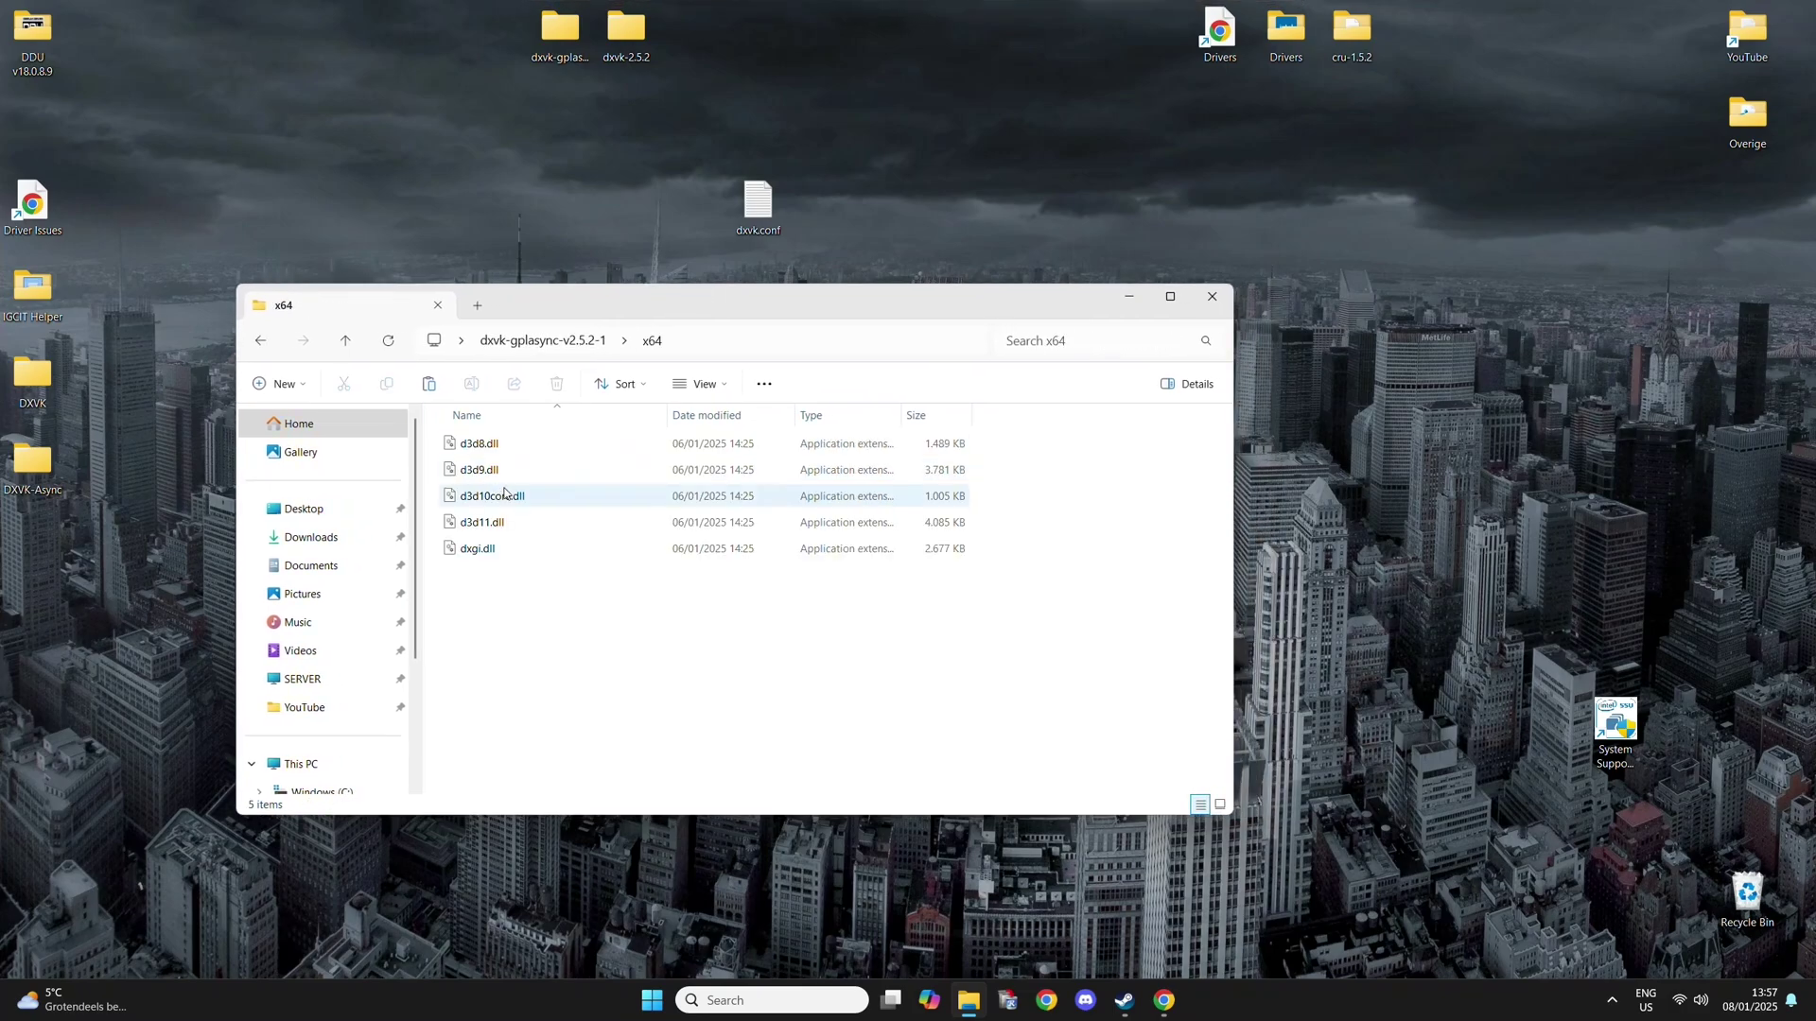
{"action": "left_click", "coordinate": [261, 343]}
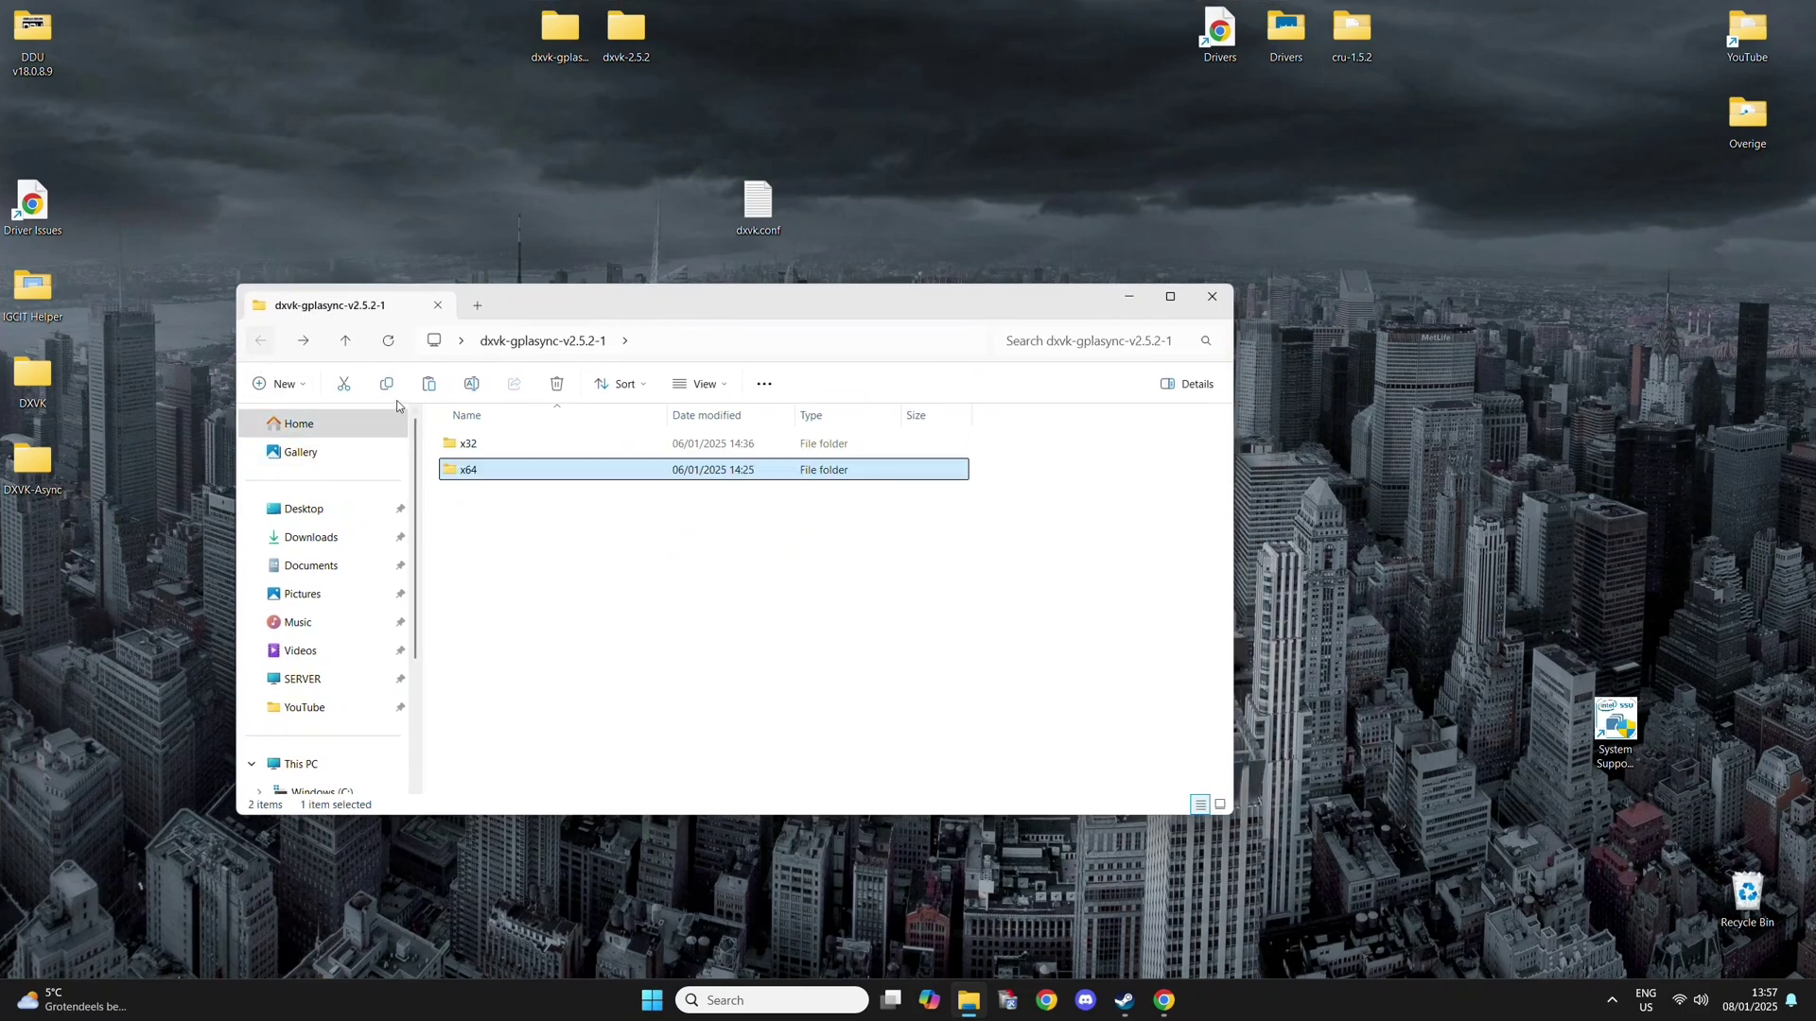
{"action": "double_click", "coordinate": [496, 450]}
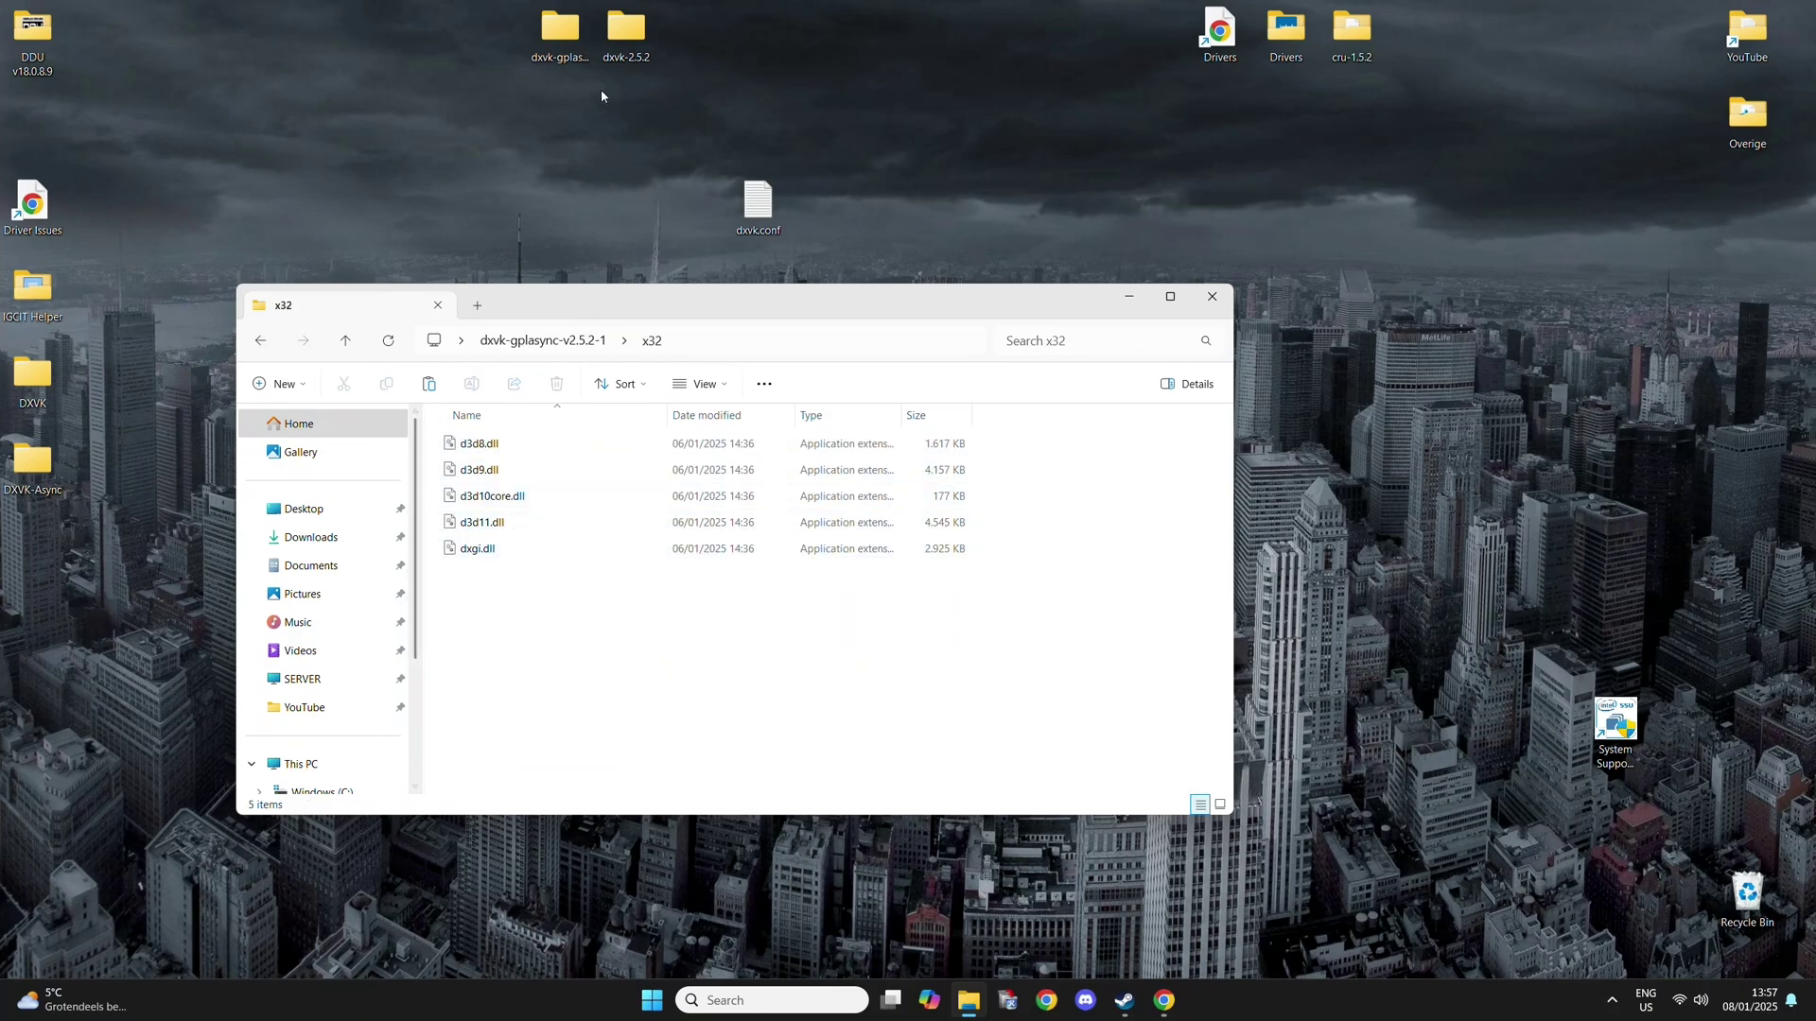
{"action": "double_click", "coordinate": [626, 29]}
{"action": "left_click_drag", "start_coordinate": [655, 333], "coordinate": [1040, 327]}
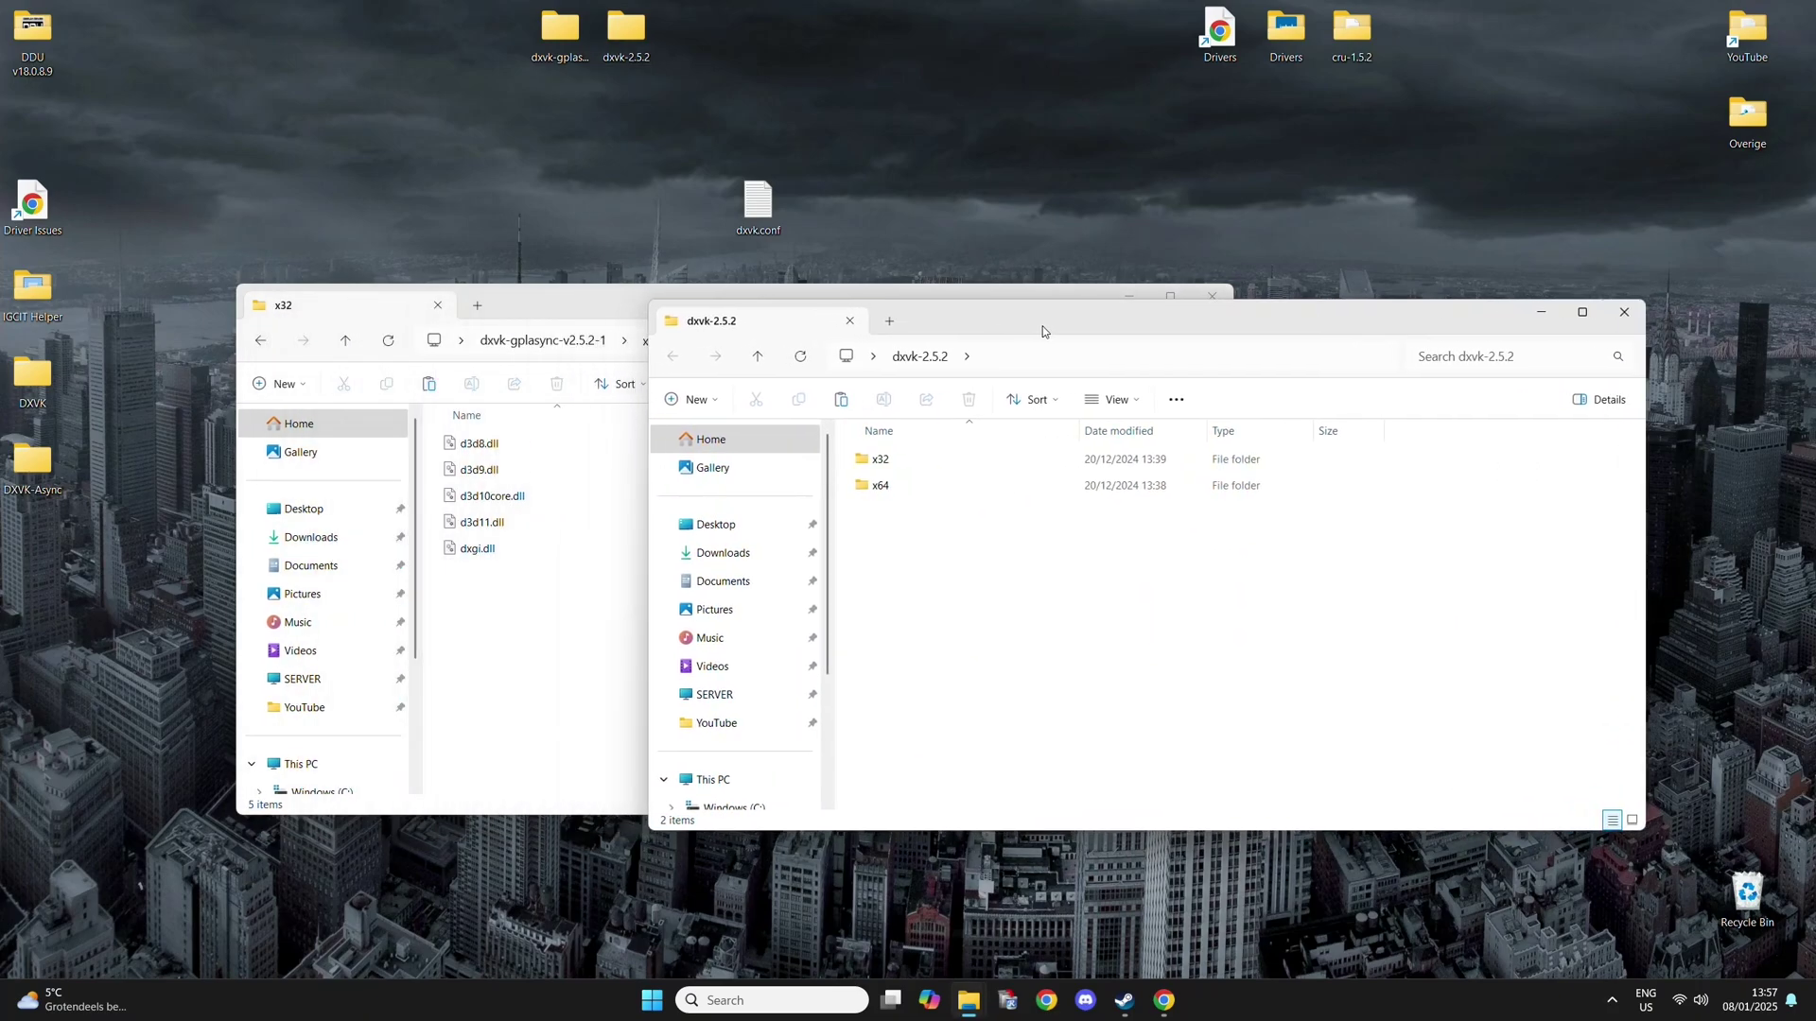
{"action": "left_click", "coordinate": [1624, 313]}
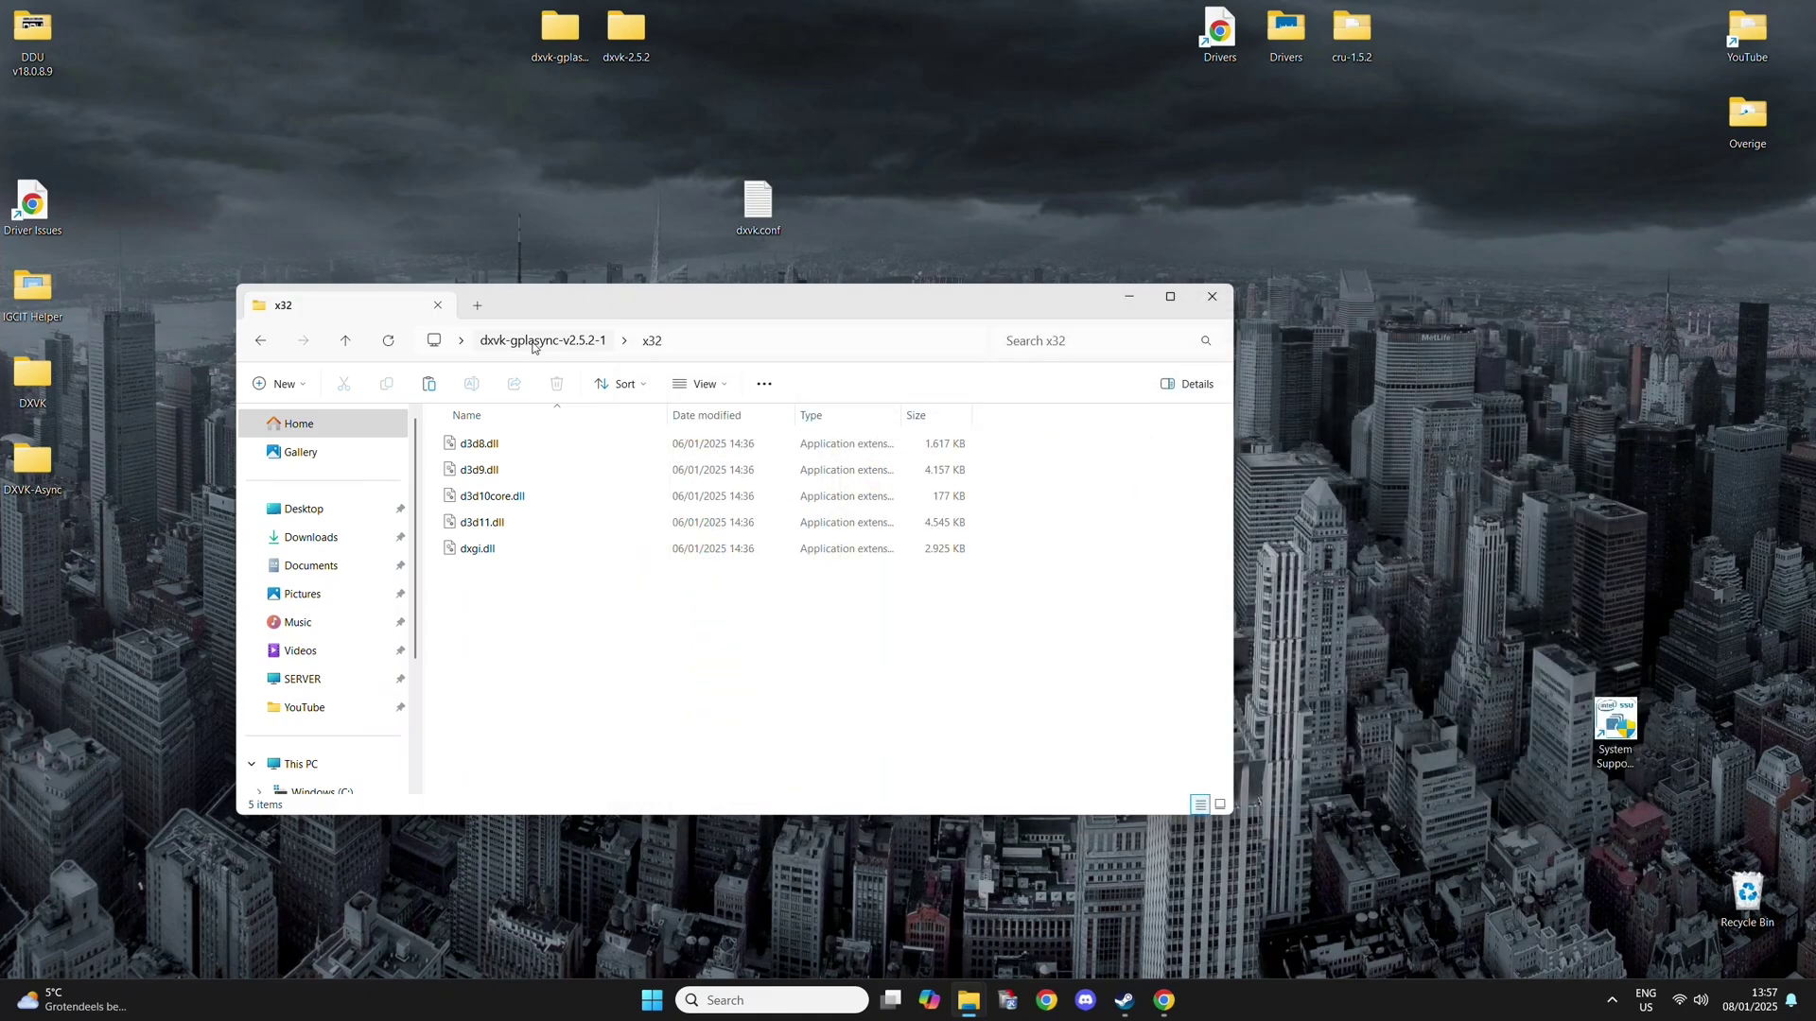
Step: Move dxvk.conf from the desktop into the gplasync x32 folder and review its async settings in Notepad
{"action": "left_click", "coordinate": [633, 497]}
{"action": "left_click_drag", "start_coordinate": [771, 213], "coordinate": [516, 594]}
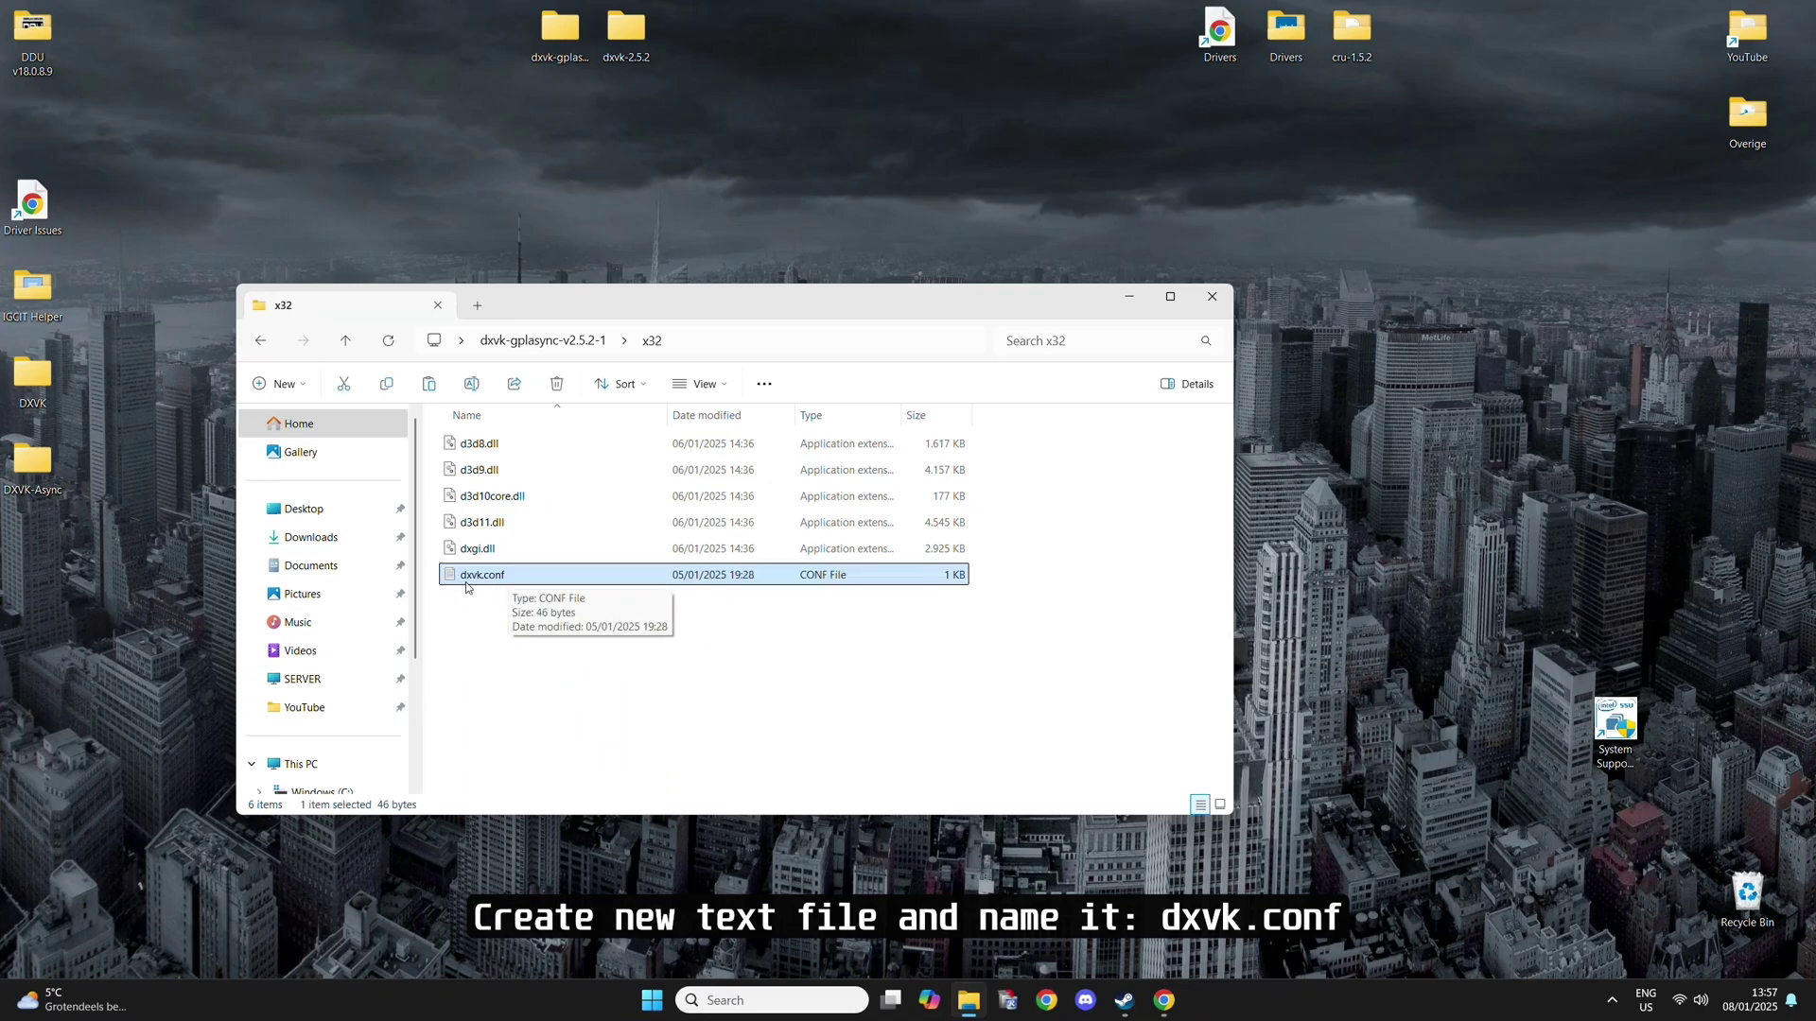
{"action": "double_click", "coordinate": [511, 581]}
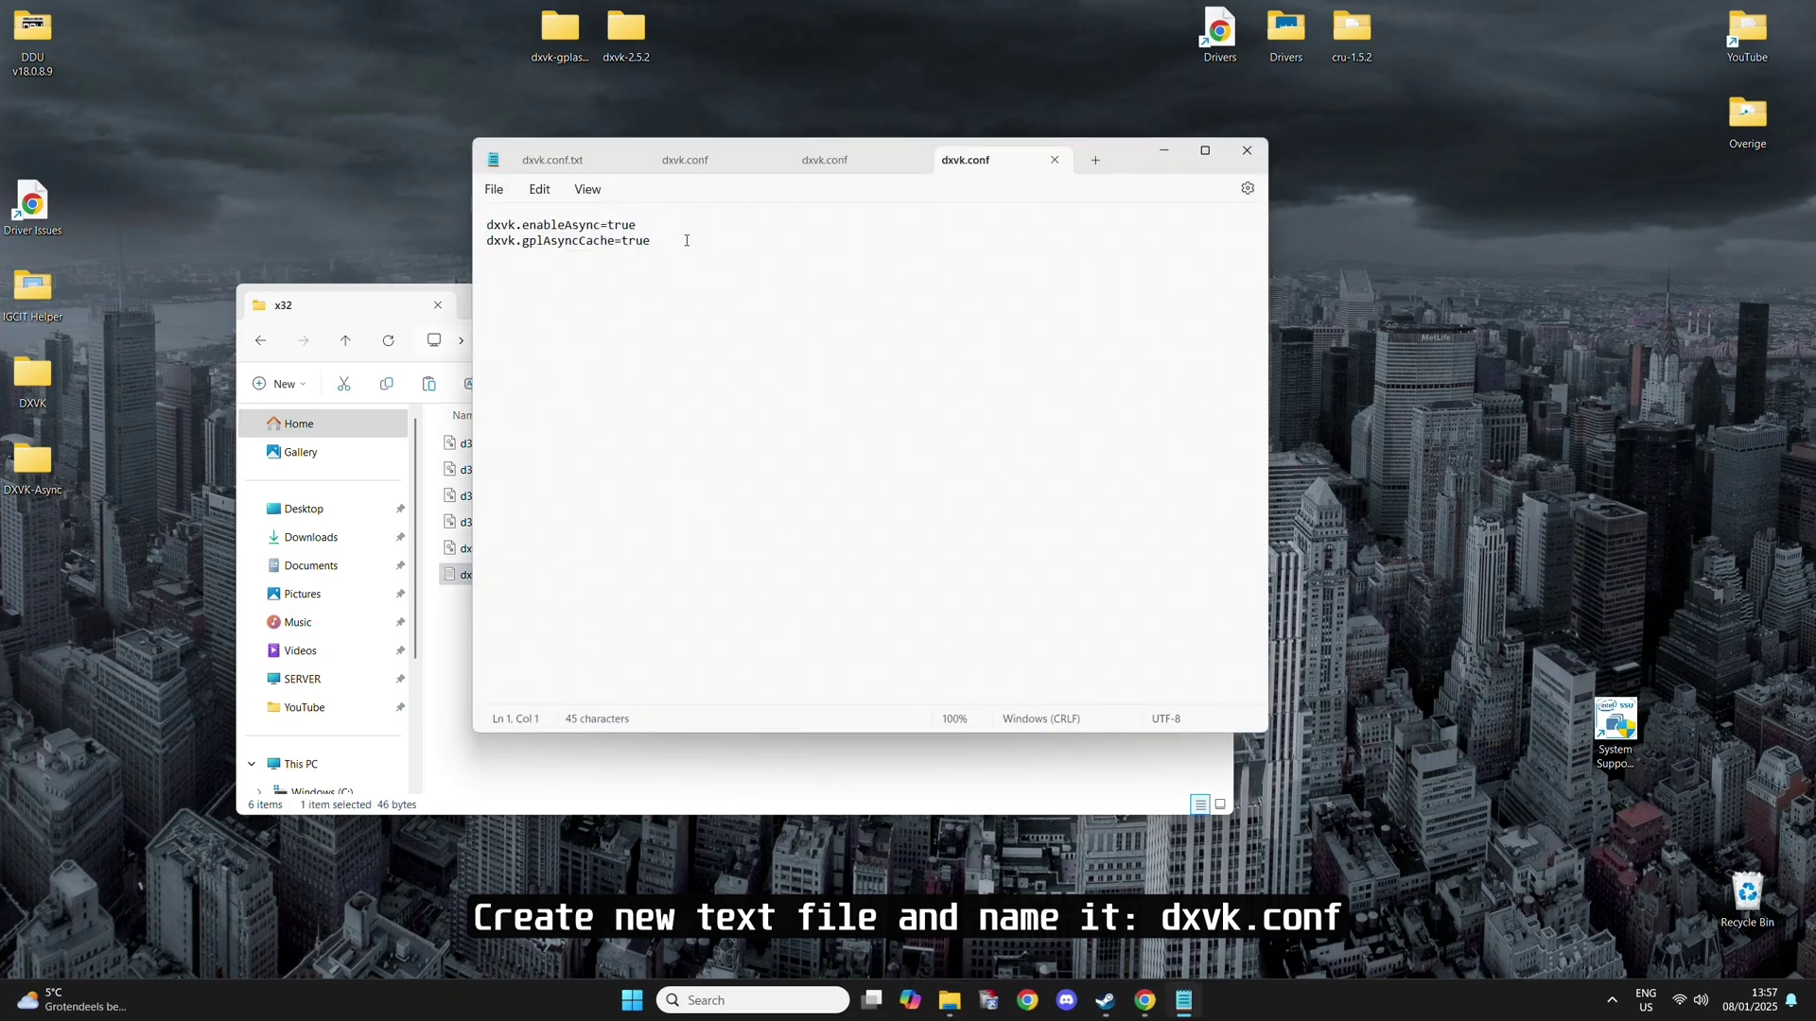
{"action": "key", "text": "ctrl+a"}
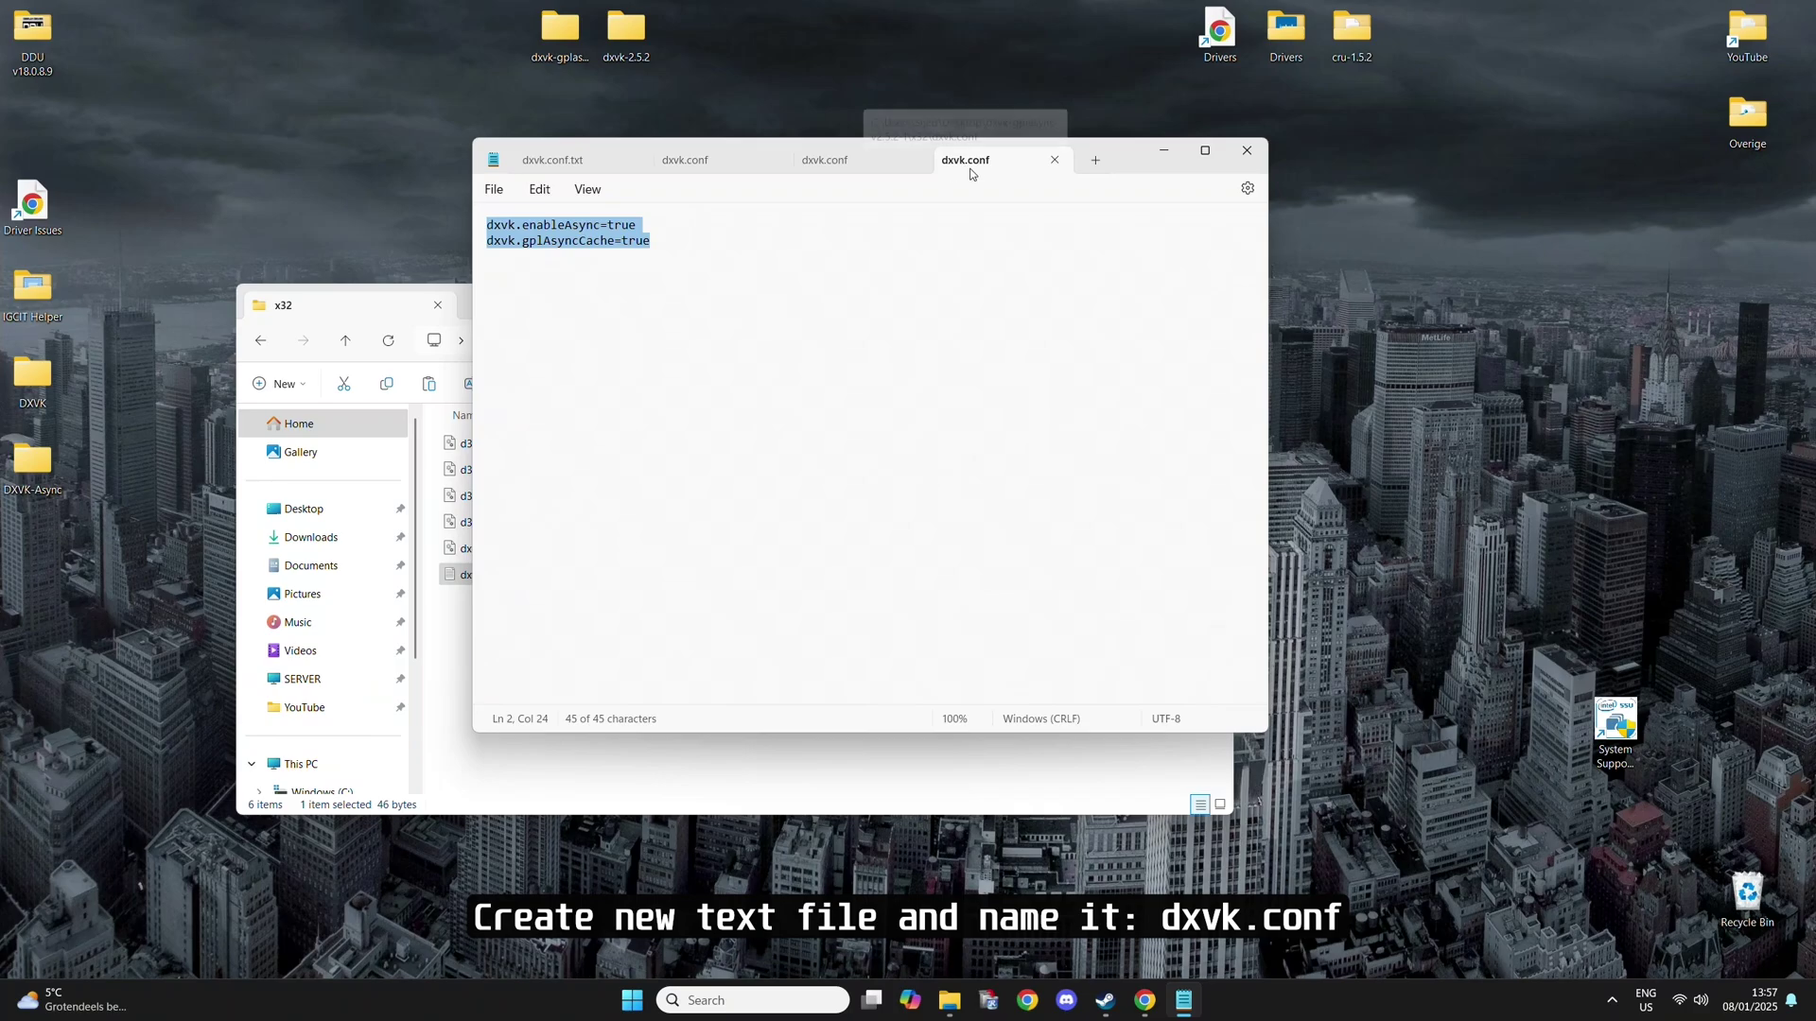
{"action": "left_click", "coordinate": [1247, 150]}
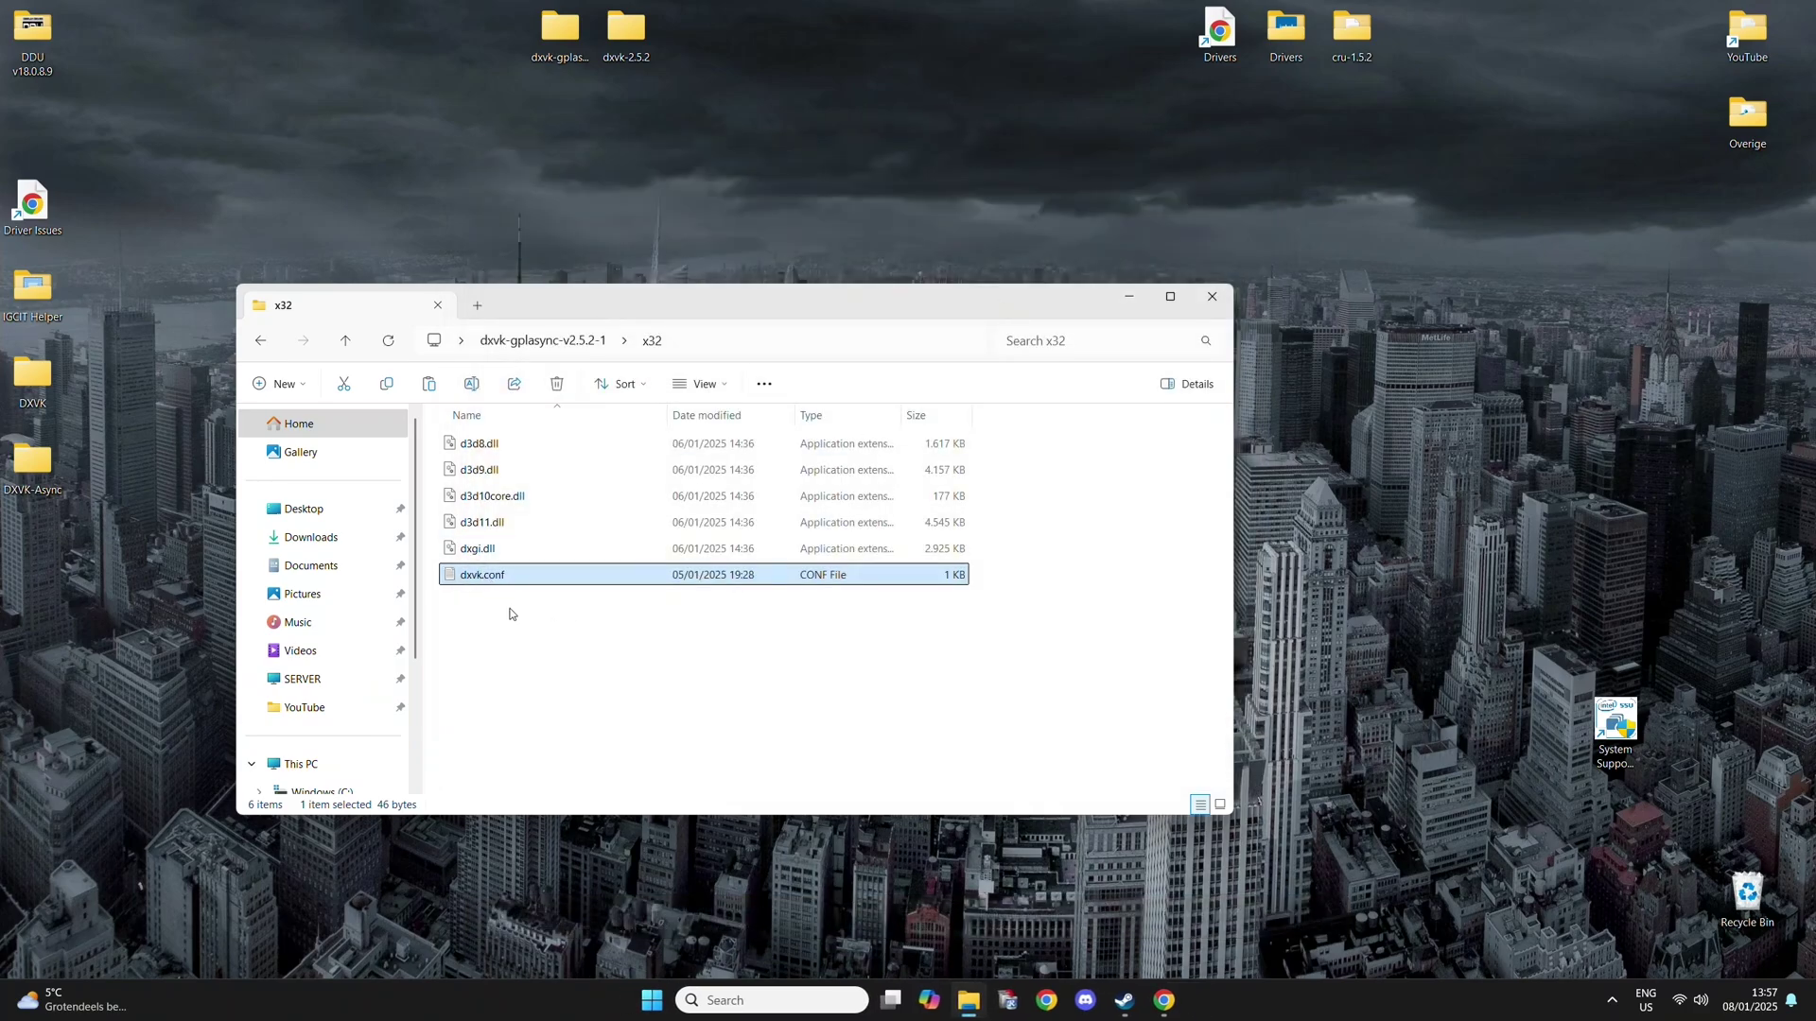
Step: Paste a copy of dxvk.conf into the x64 folder of dxvk-gplasync-v2.5.2-1
{"action": "left_click", "coordinate": [572, 342]}
{"action": "double_click", "coordinate": [488, 473]}
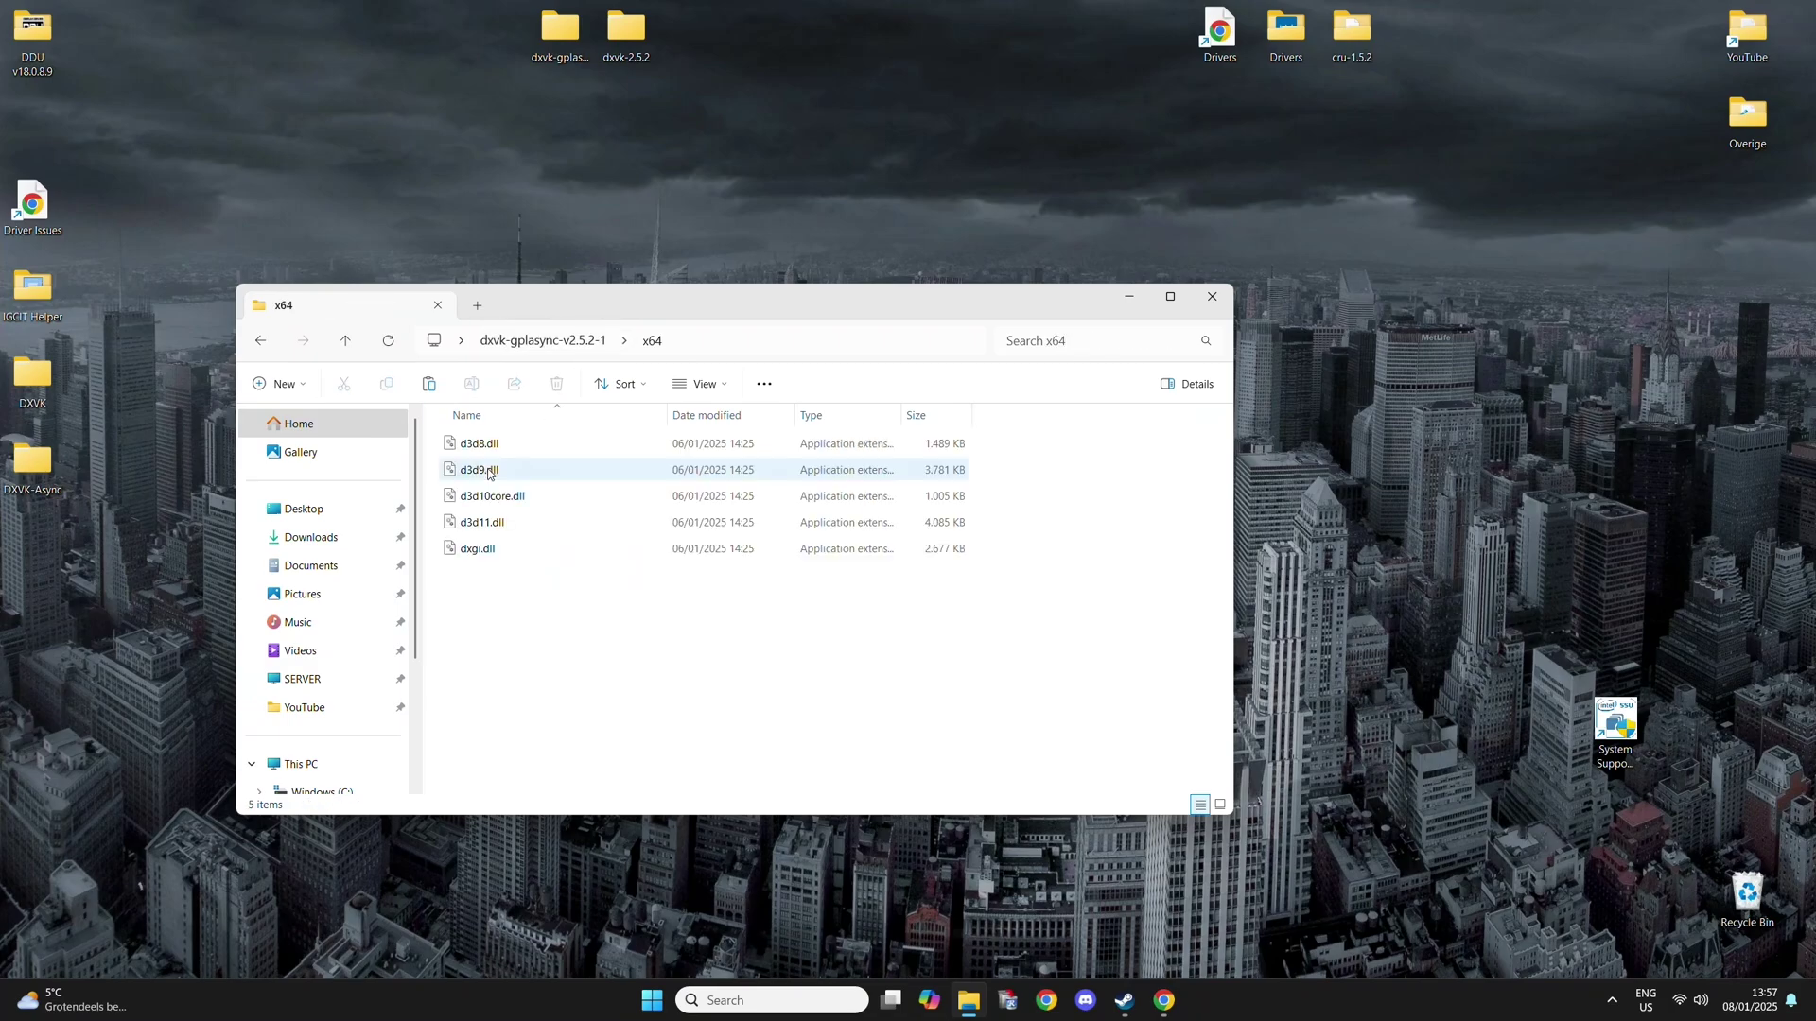
{"action": "key", "text": "ctrl+v"}
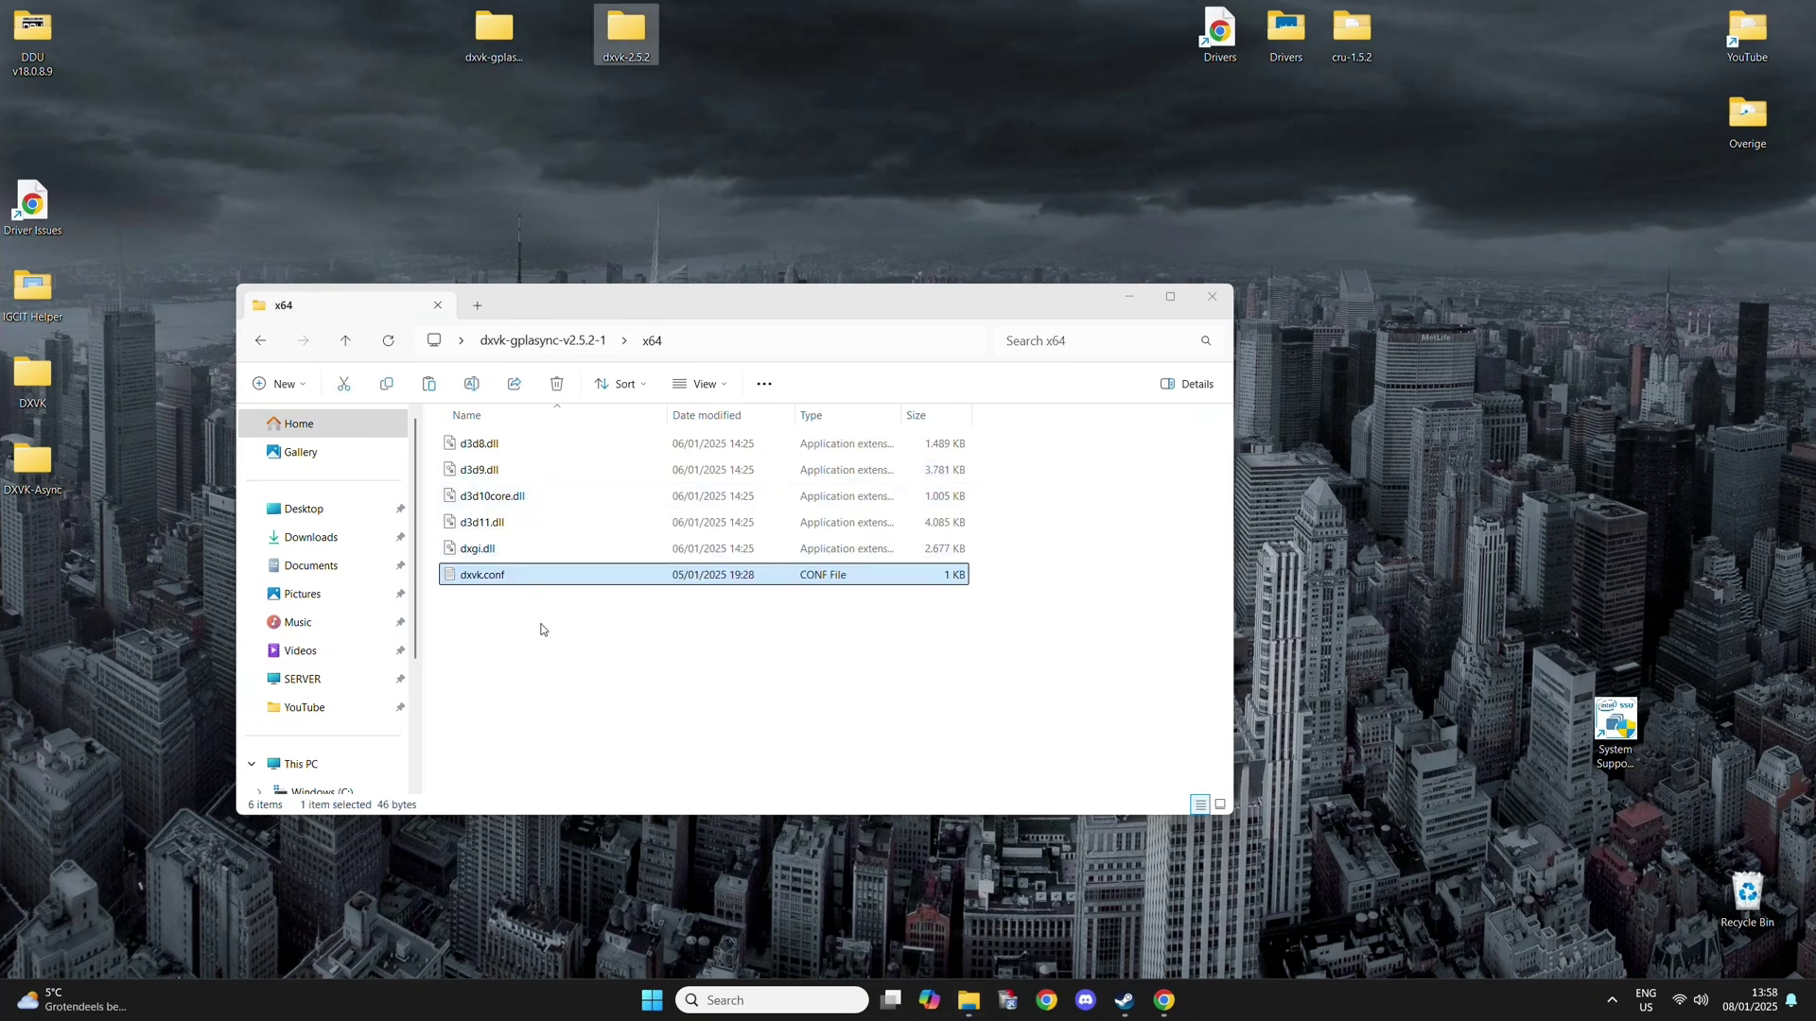
{"action": "left_click", "coordinate": [539, 624]}
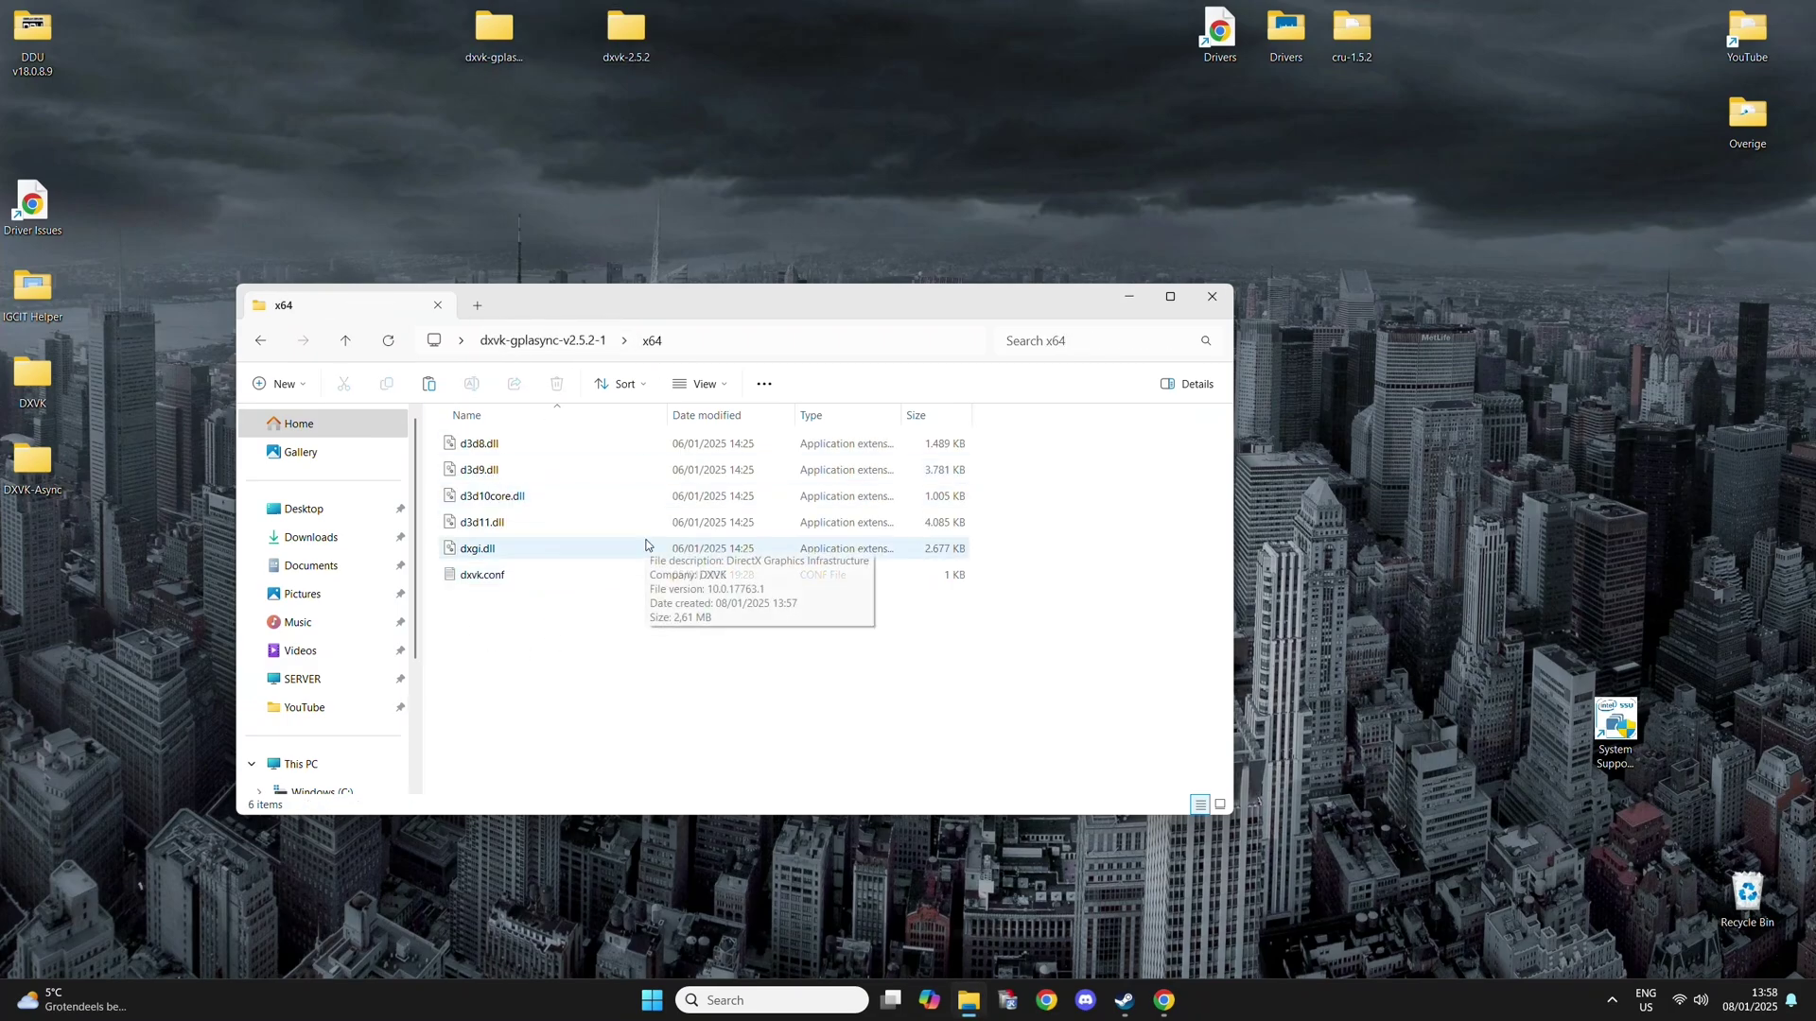
Step: Switch to Steam and launch Assassin's Creed Origins from the library
{"action": "left_click", "coordinate": [1126, 1000]}
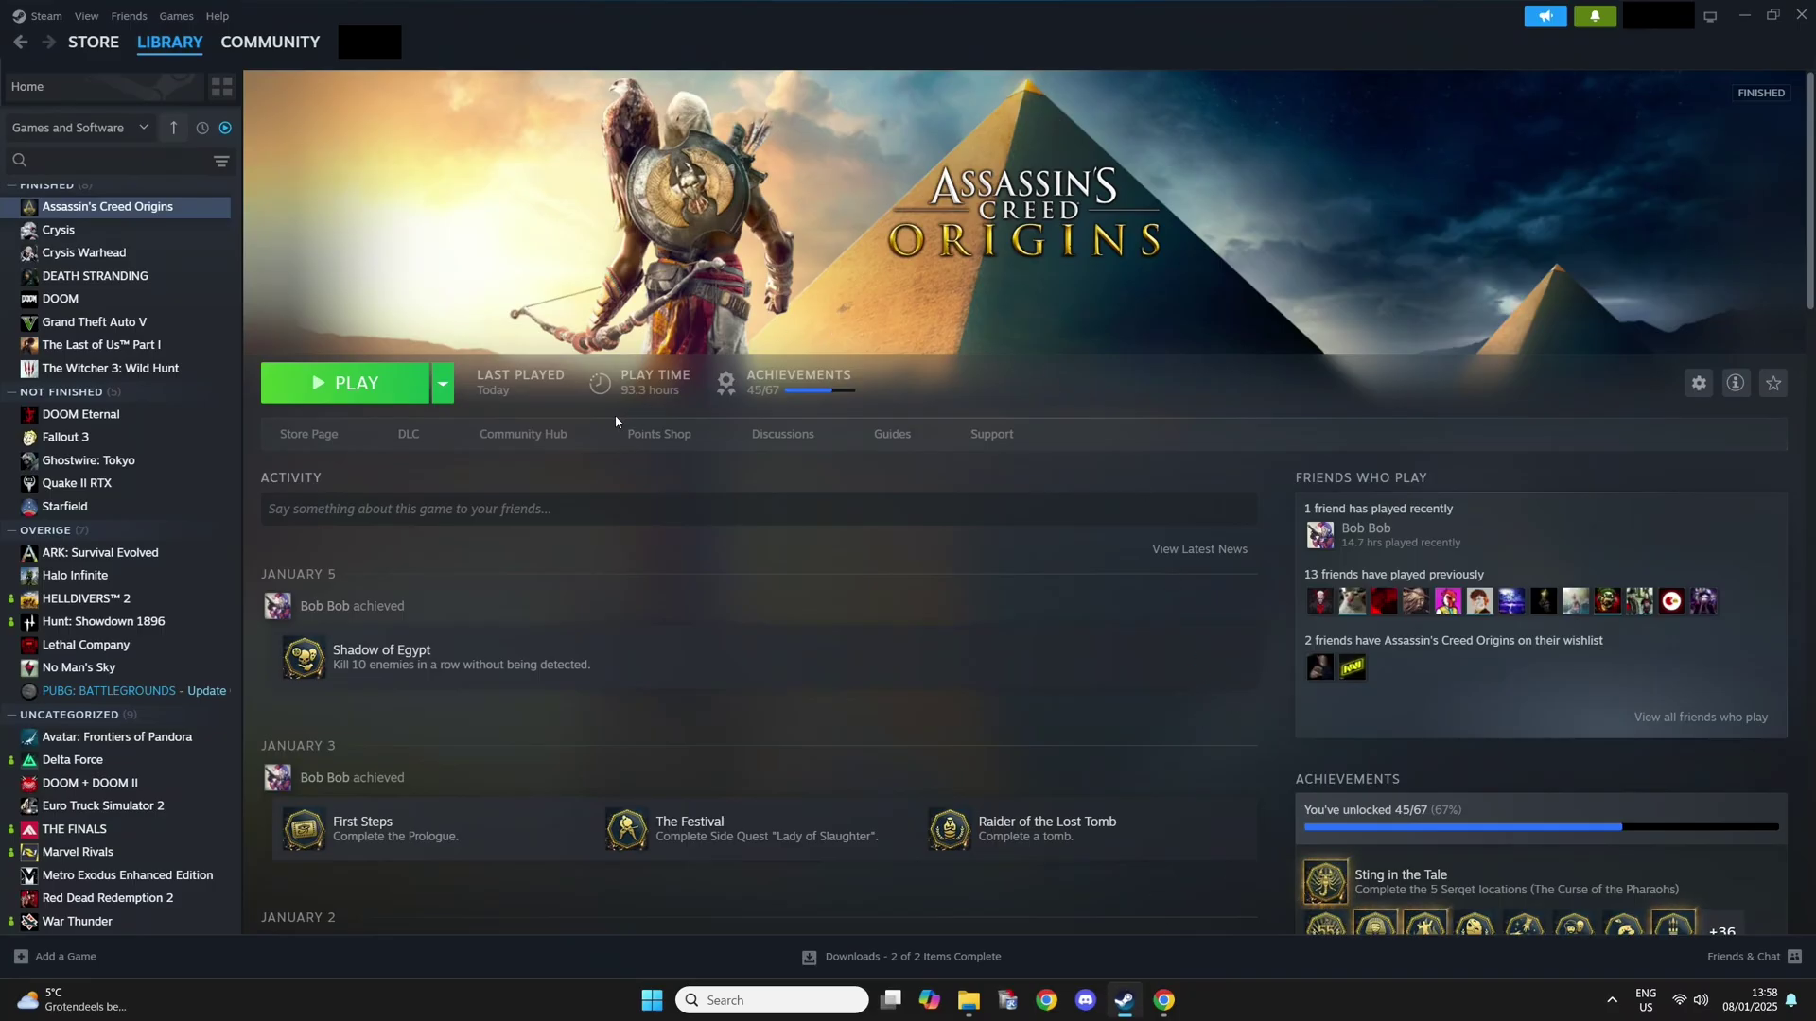
{"action": "left_click", "coordinate": [376, 388]}
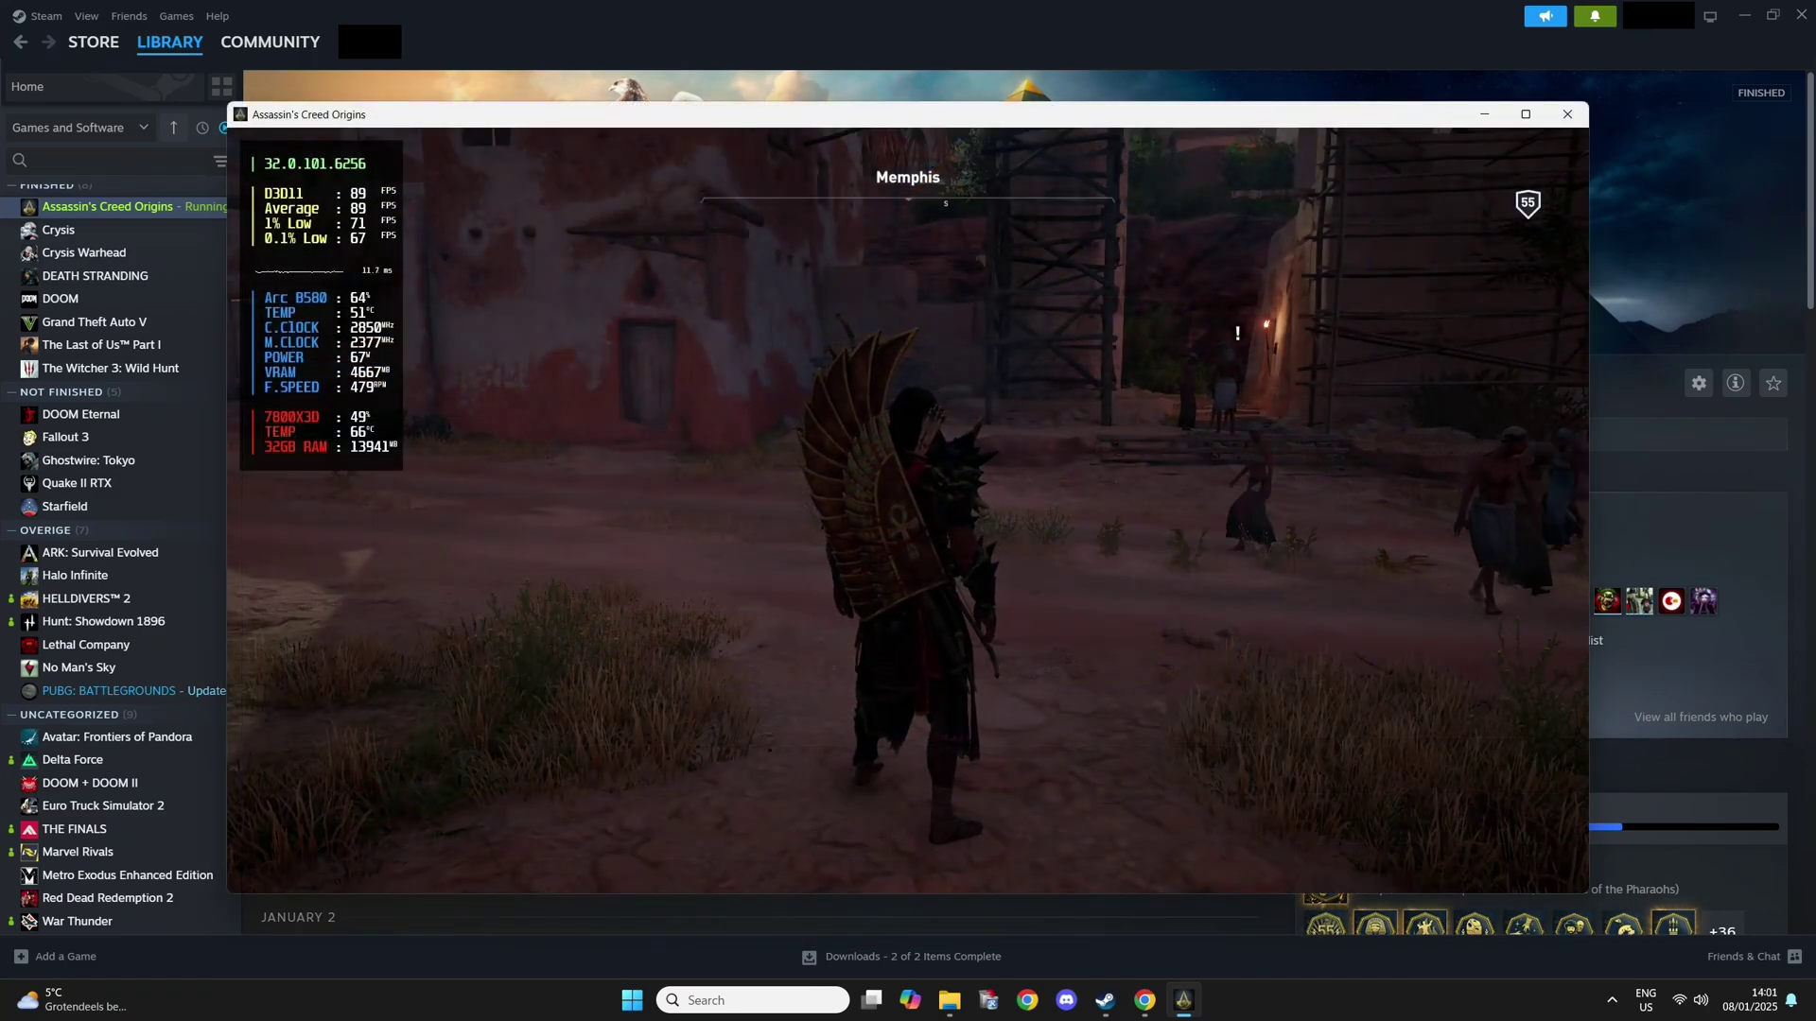
Step: Run the character around Memphis to gauge the game's D3D11 performance in the statistics overlay
{"action": "key", "text": "w"}
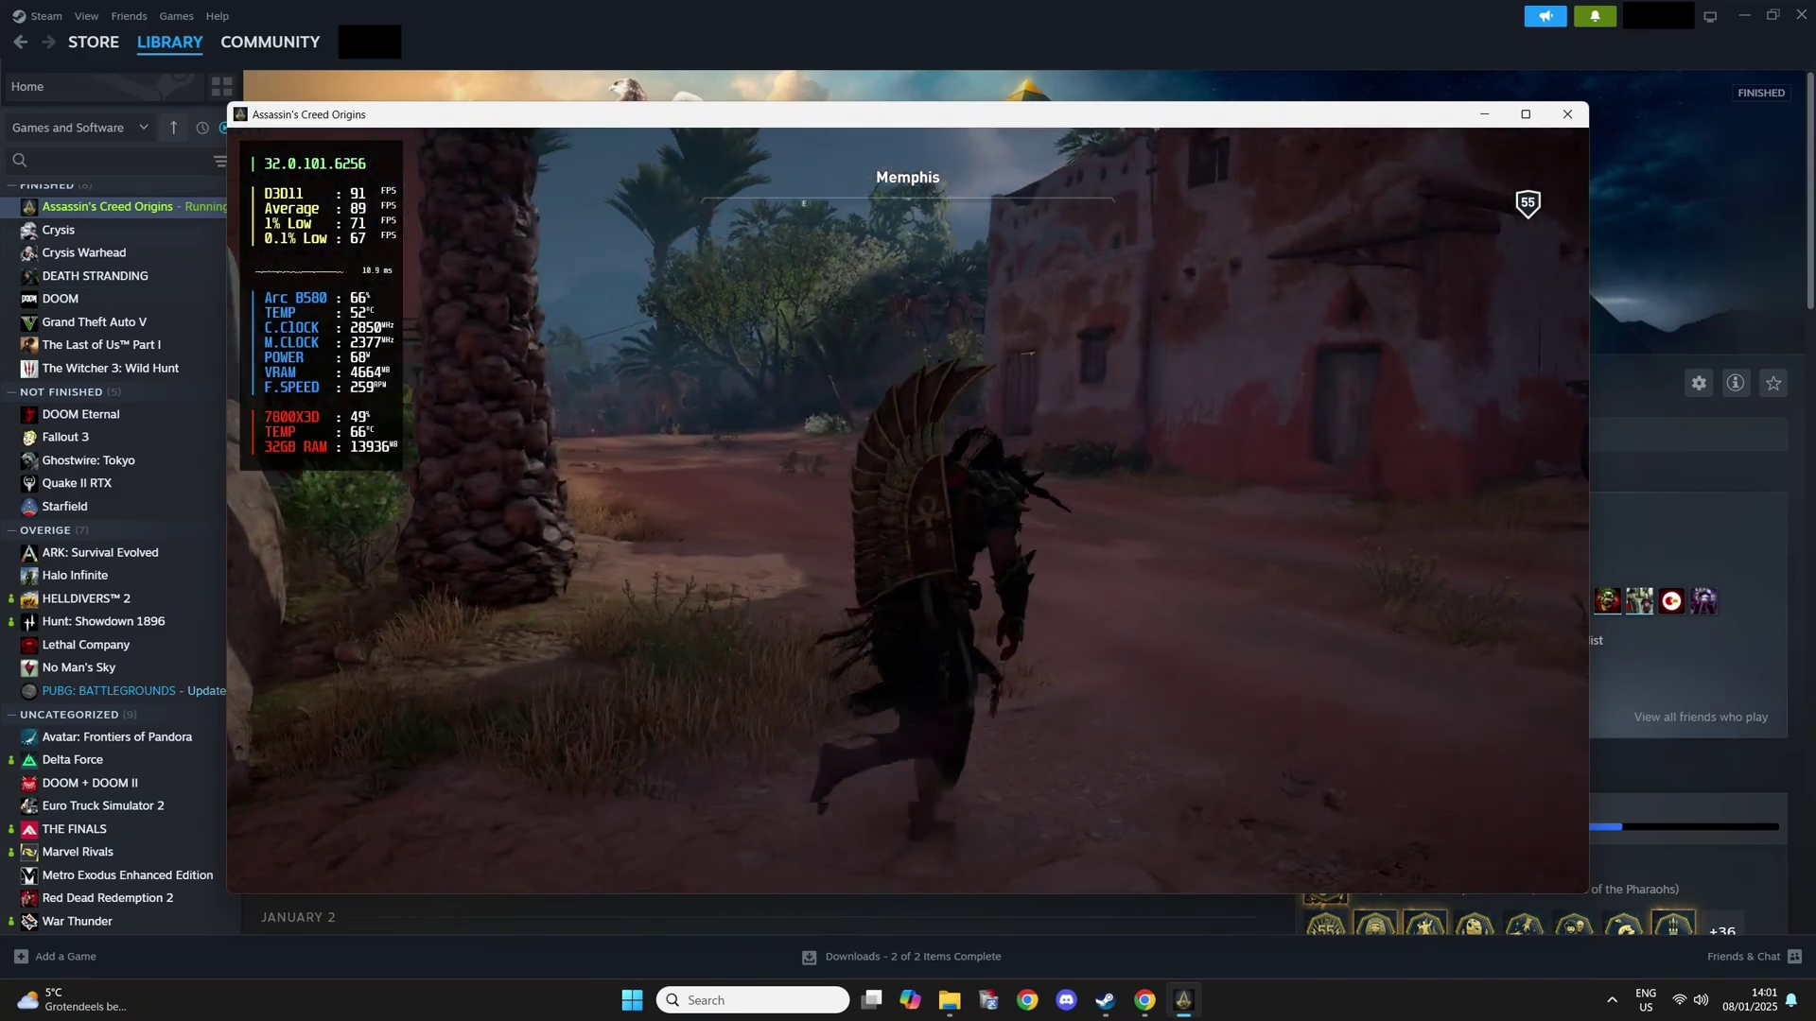
{"action": "key", "text": "s"}
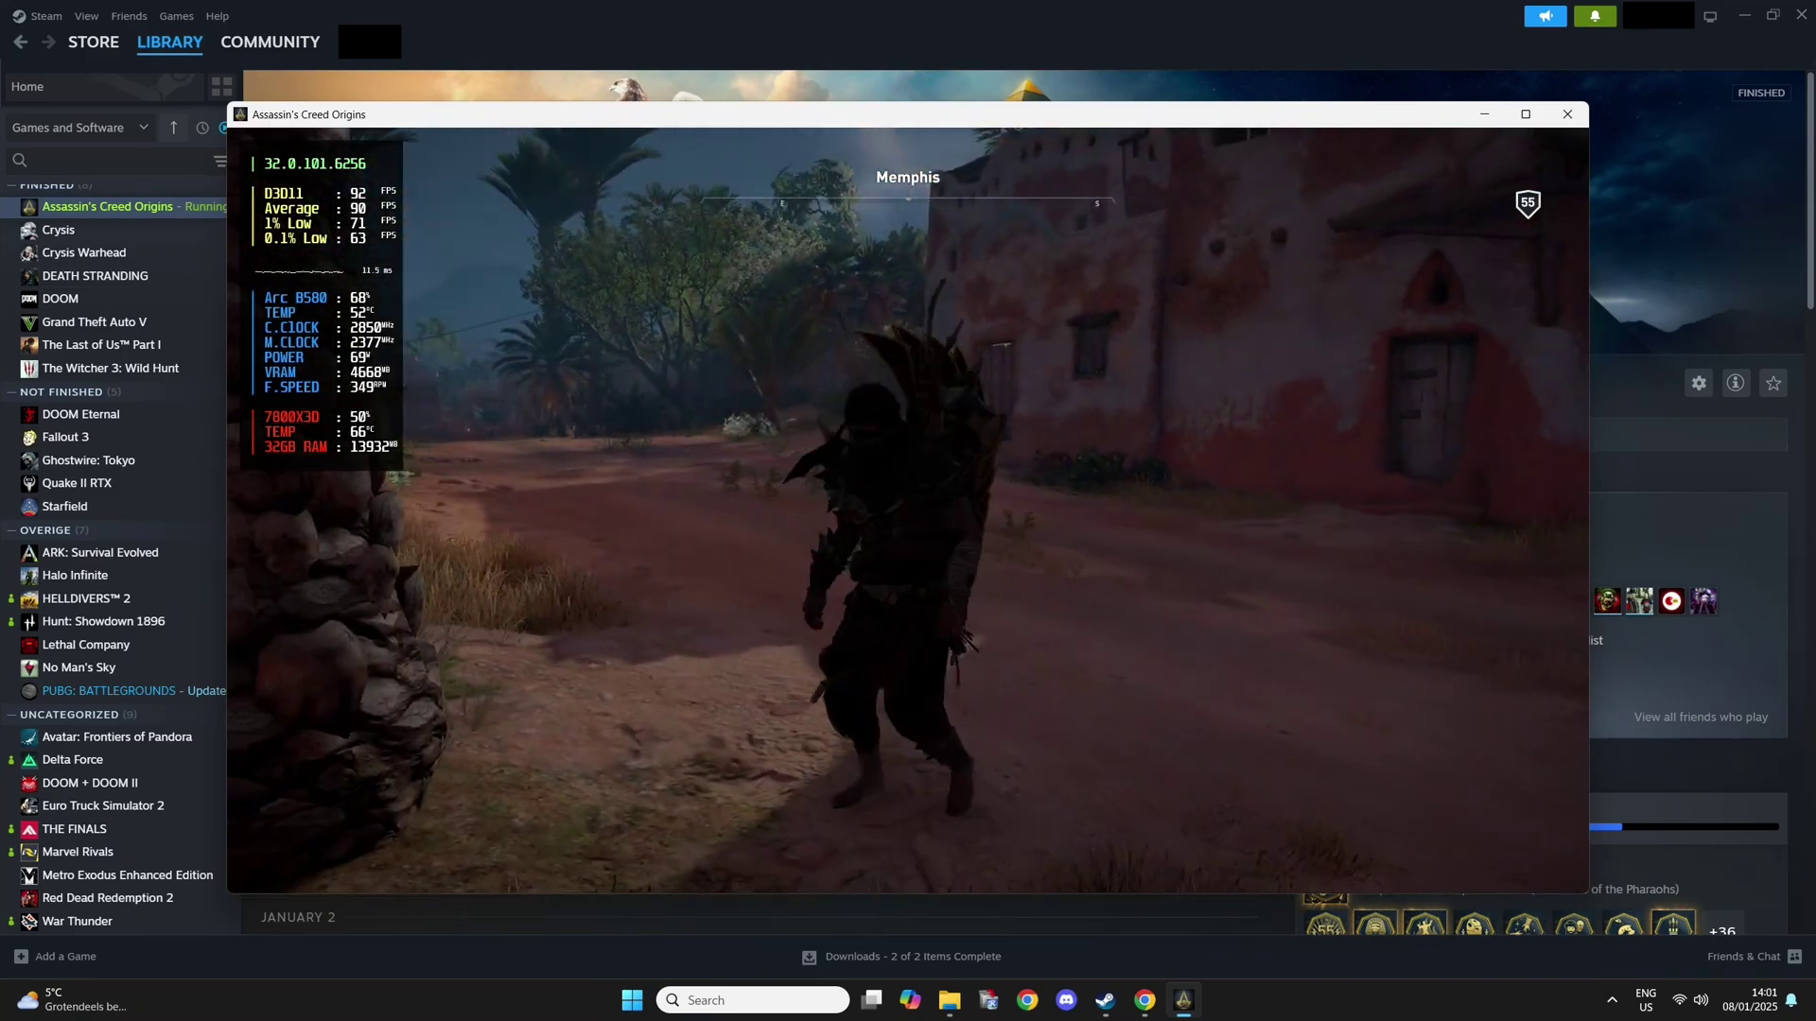
{"action": "key", "text": "w"}
{"action": "key", "text": "s"}
{"action": "key", "text": "w"}
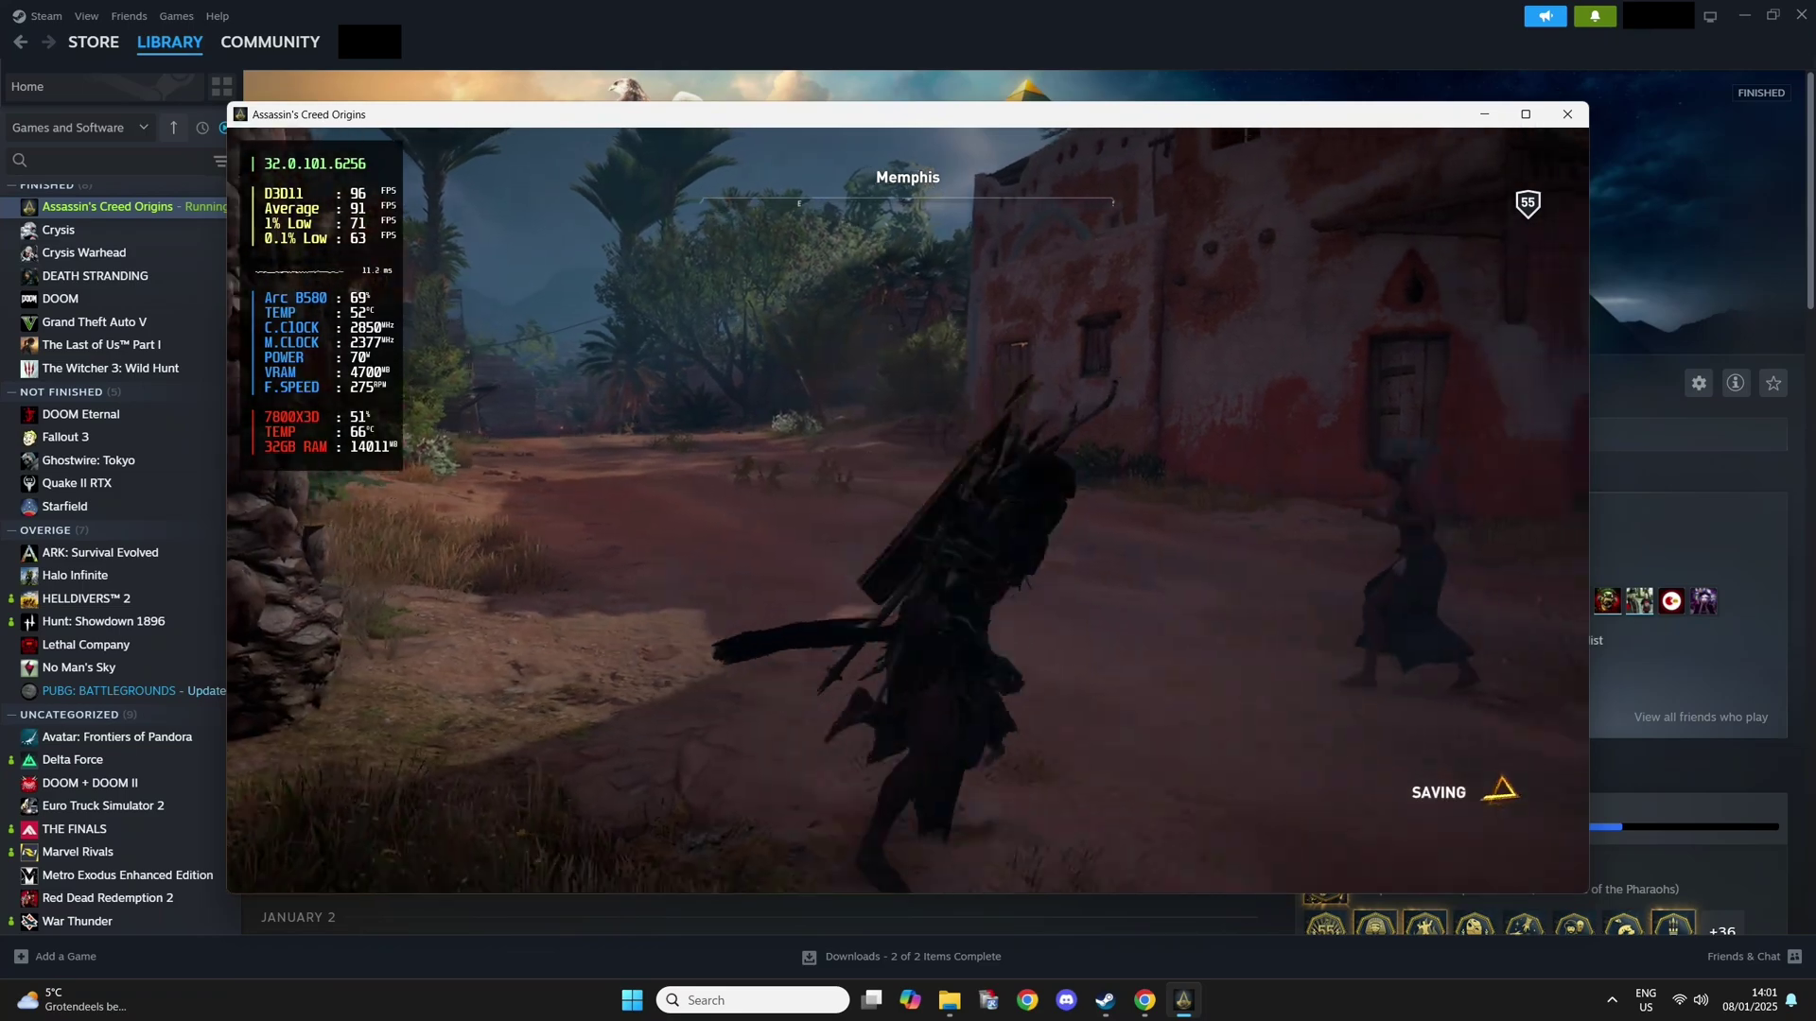
{"action": "key", "text": "w"}
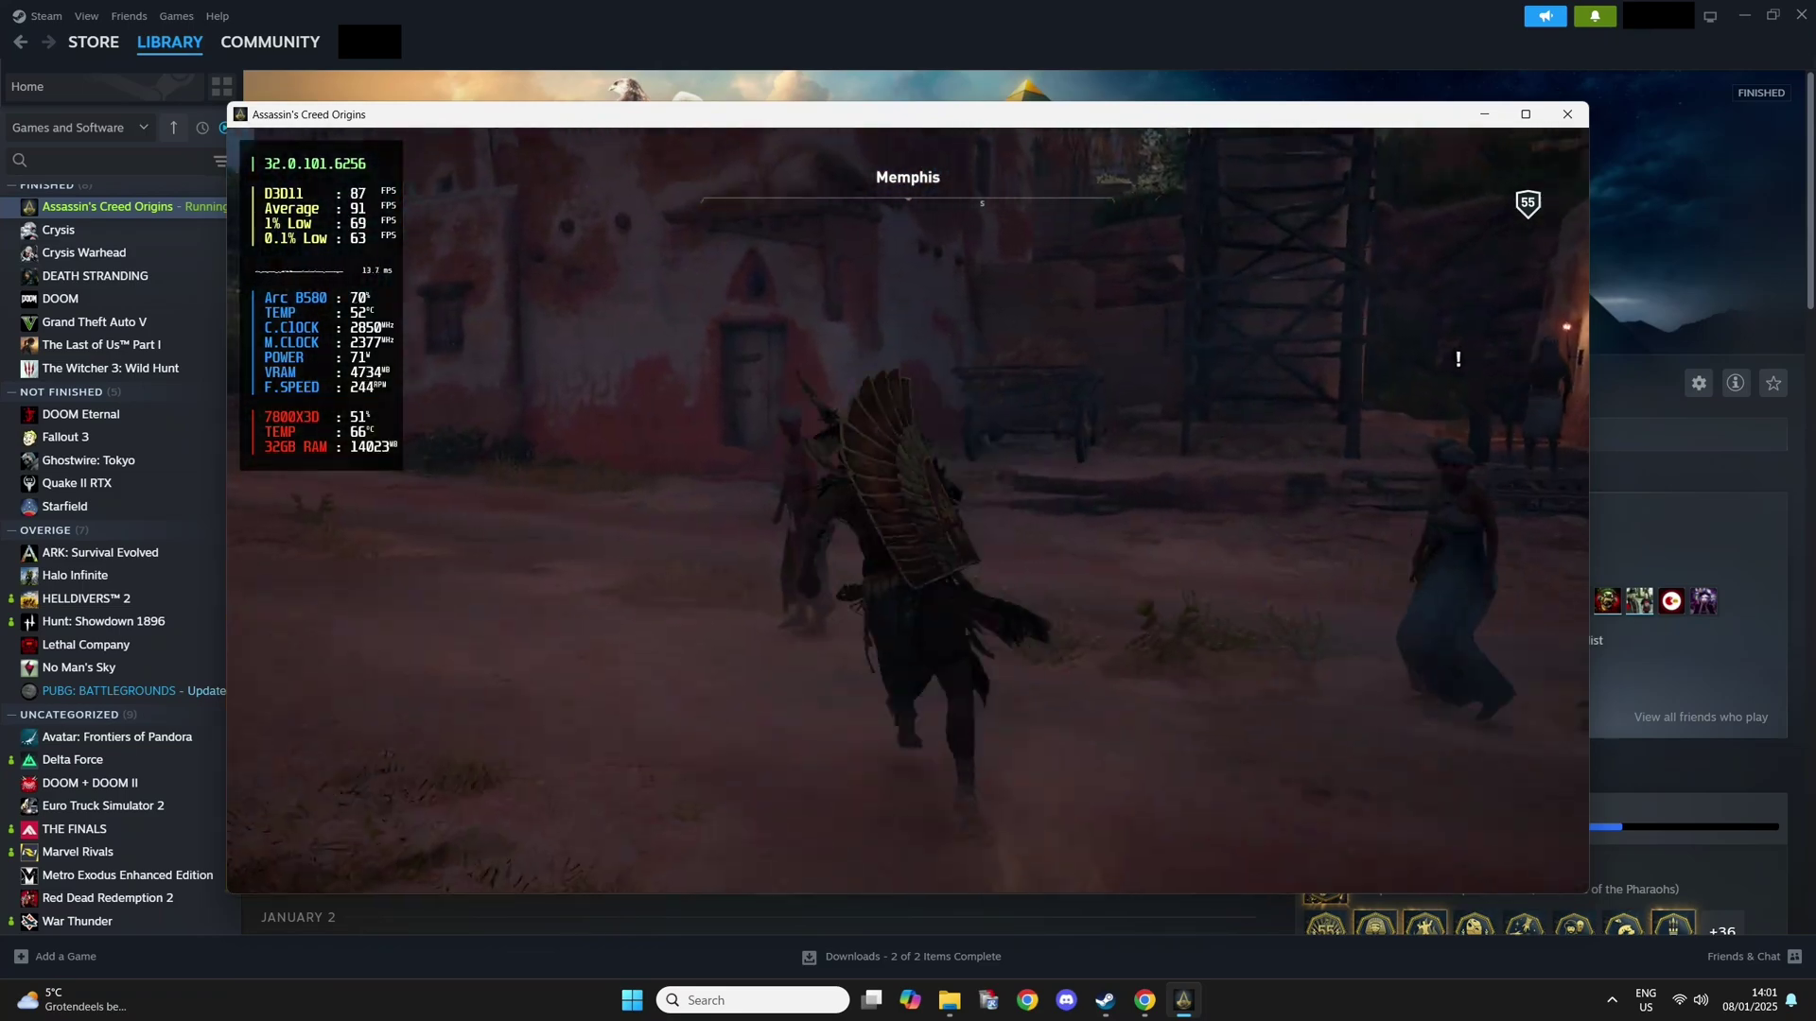
{"action": "key", "text": "w"}
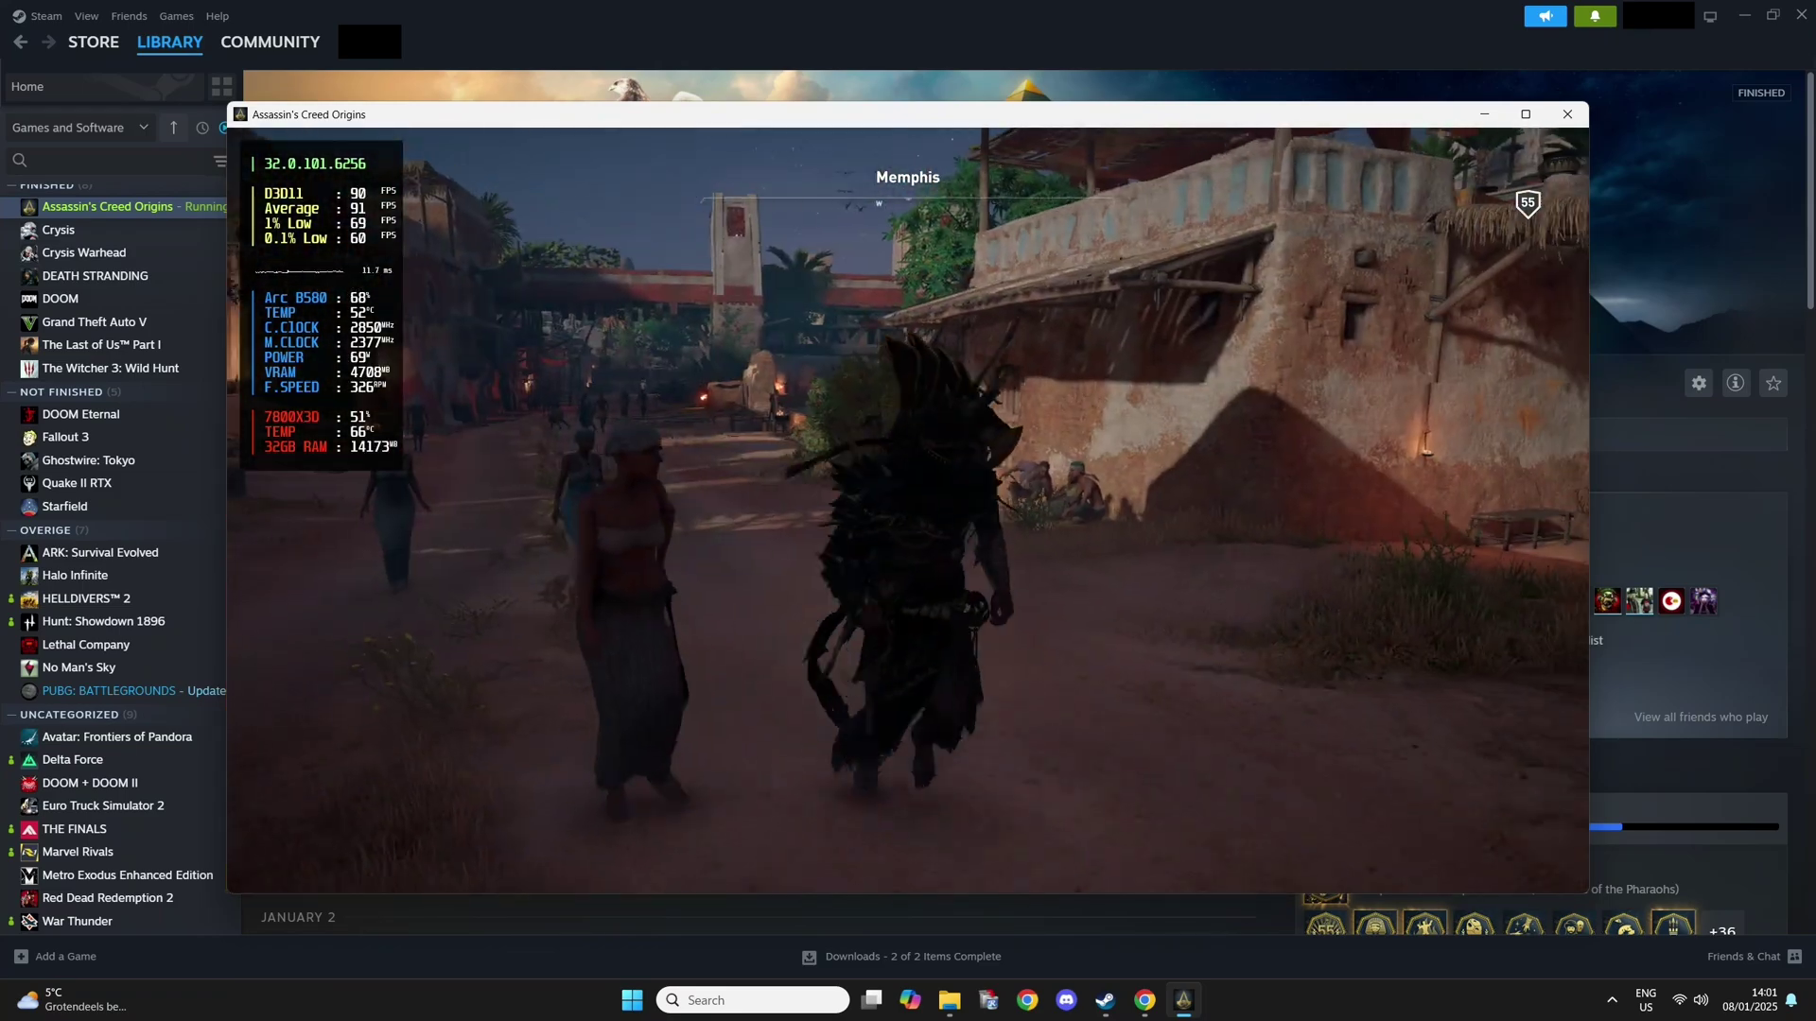
{"action": "key", "text": "w"}
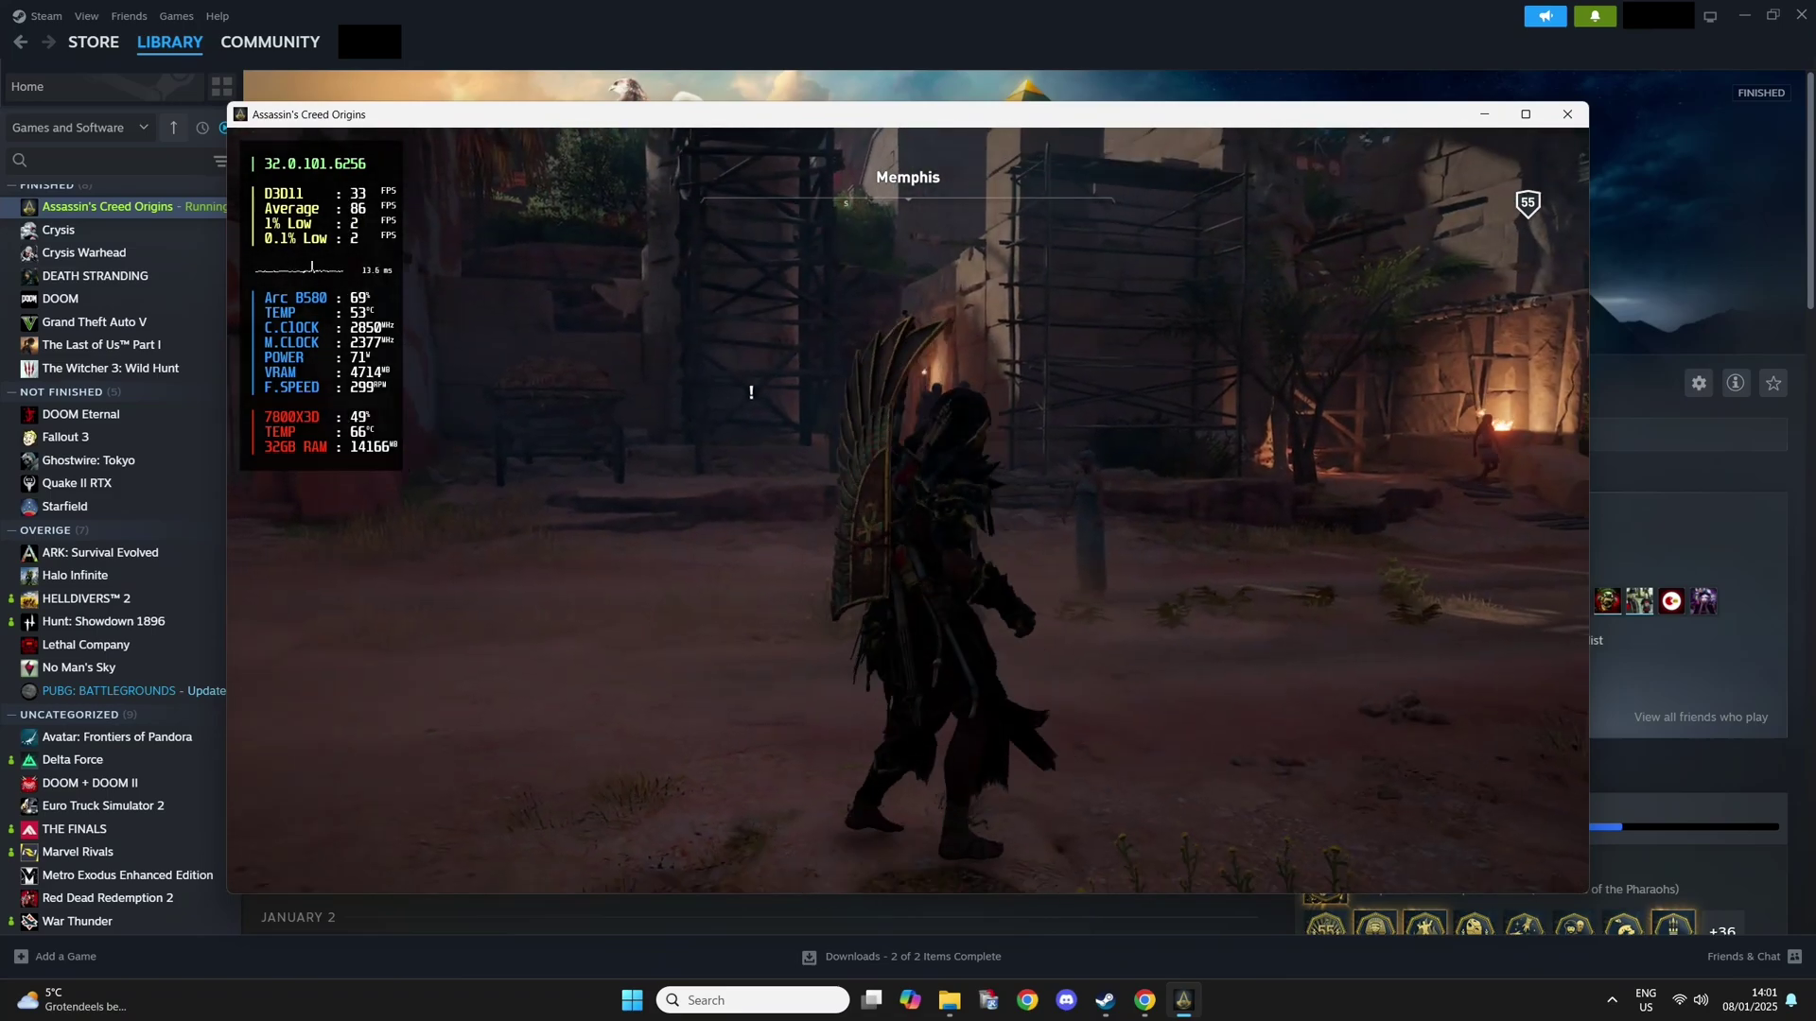
Step: Review the game's Display and Graphics settings, then return to gameplay
{"action": "key", "text": "Escape"}
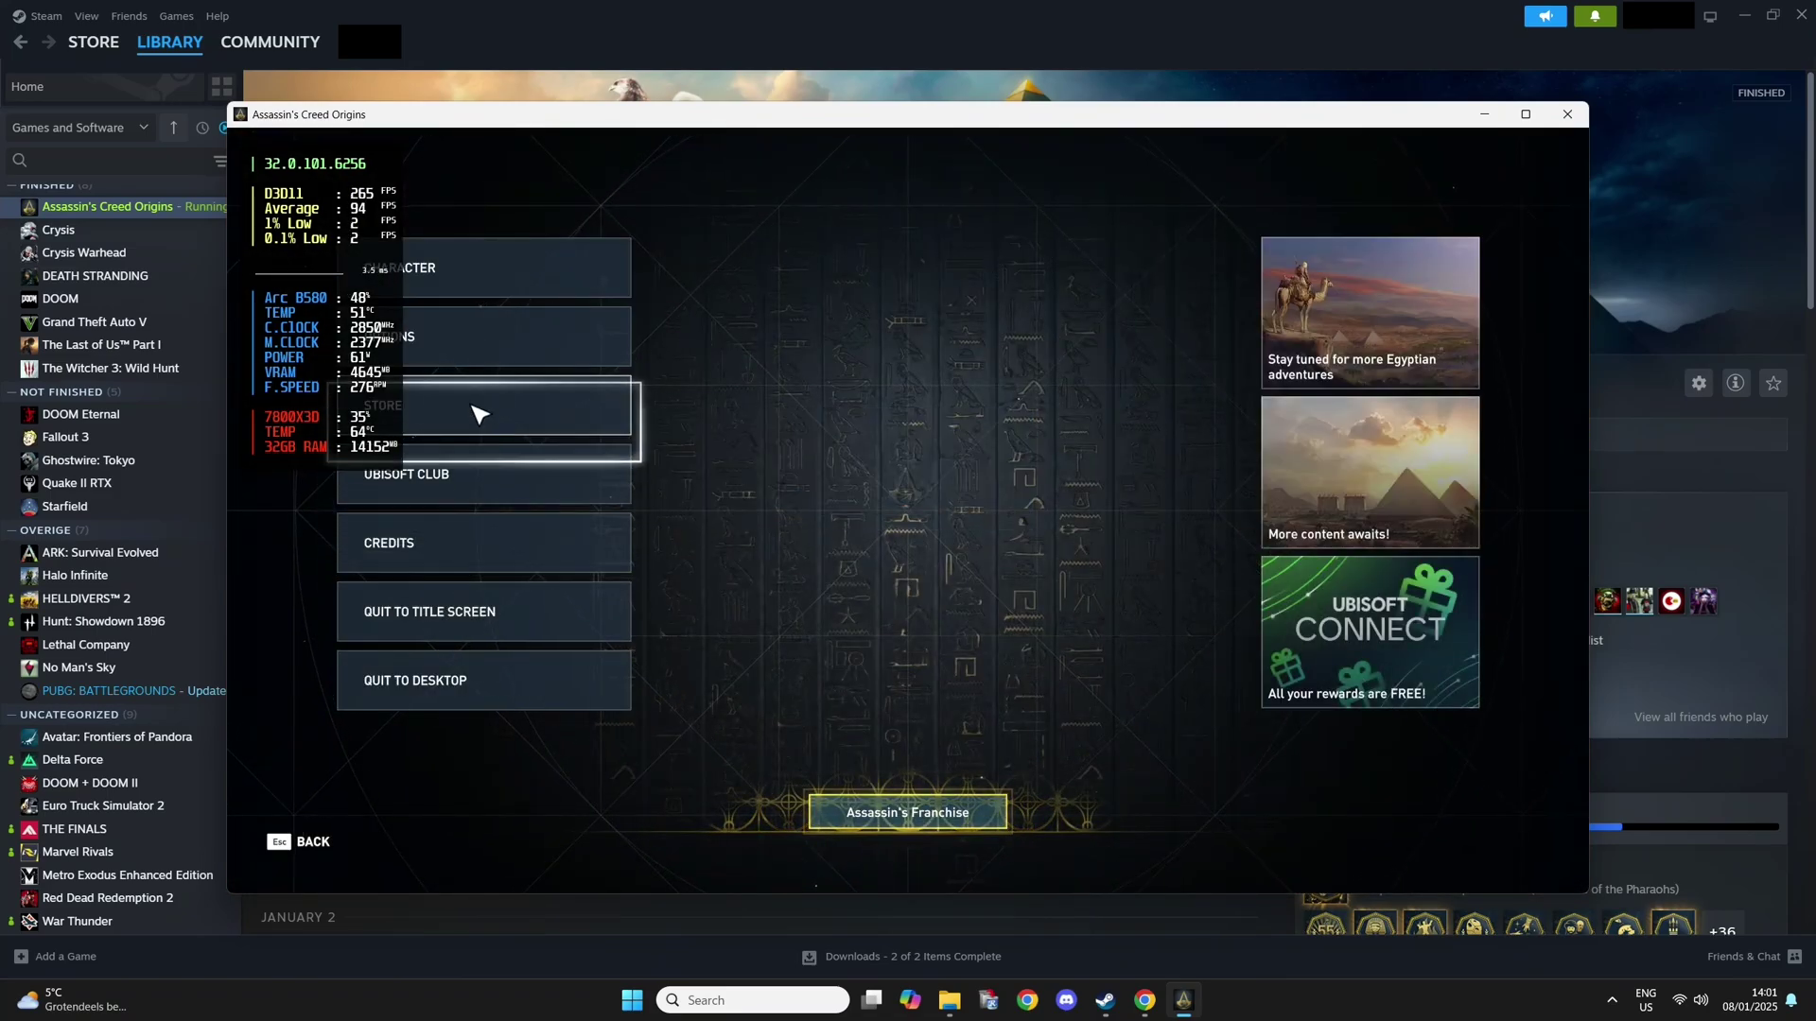
{"action": "left_click", "coordinate": [473, 332]}
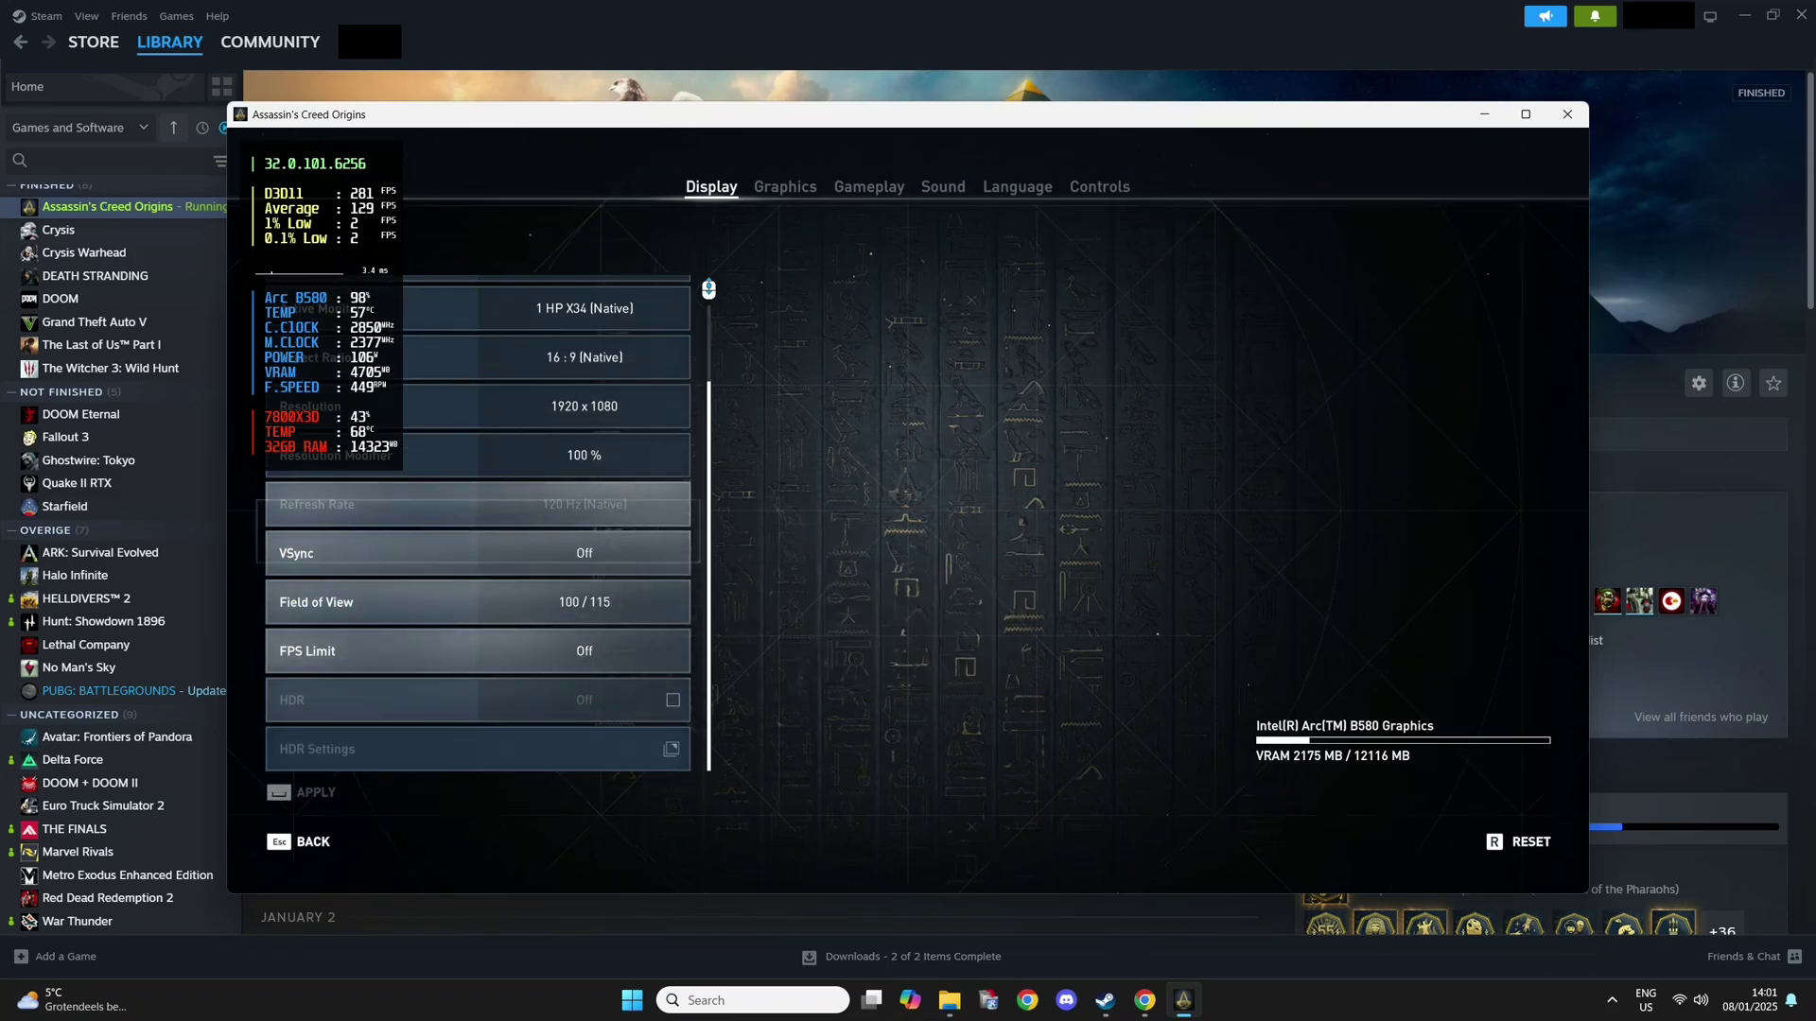
{"action": "left_click", "coordinate": [785, 186]}
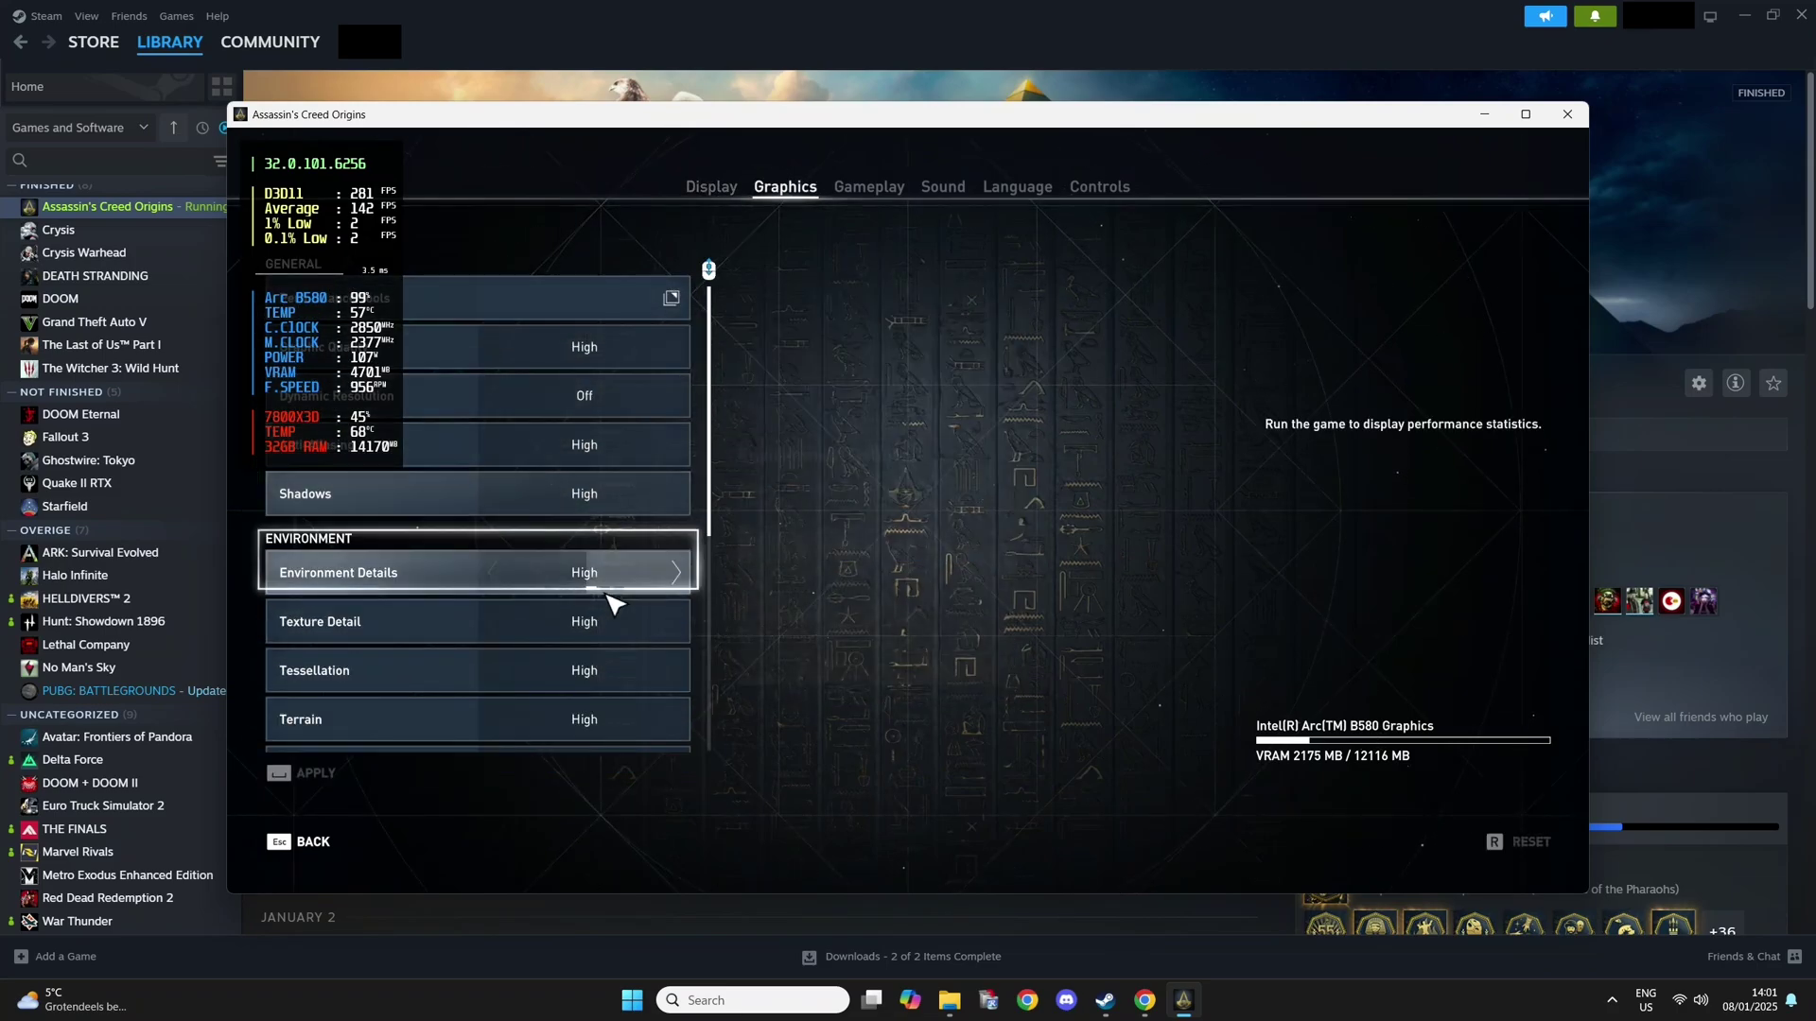
{"action": "scroll", "coordinate": [615, 613], "scroll_direction": "down", "scroll_amount": 8}
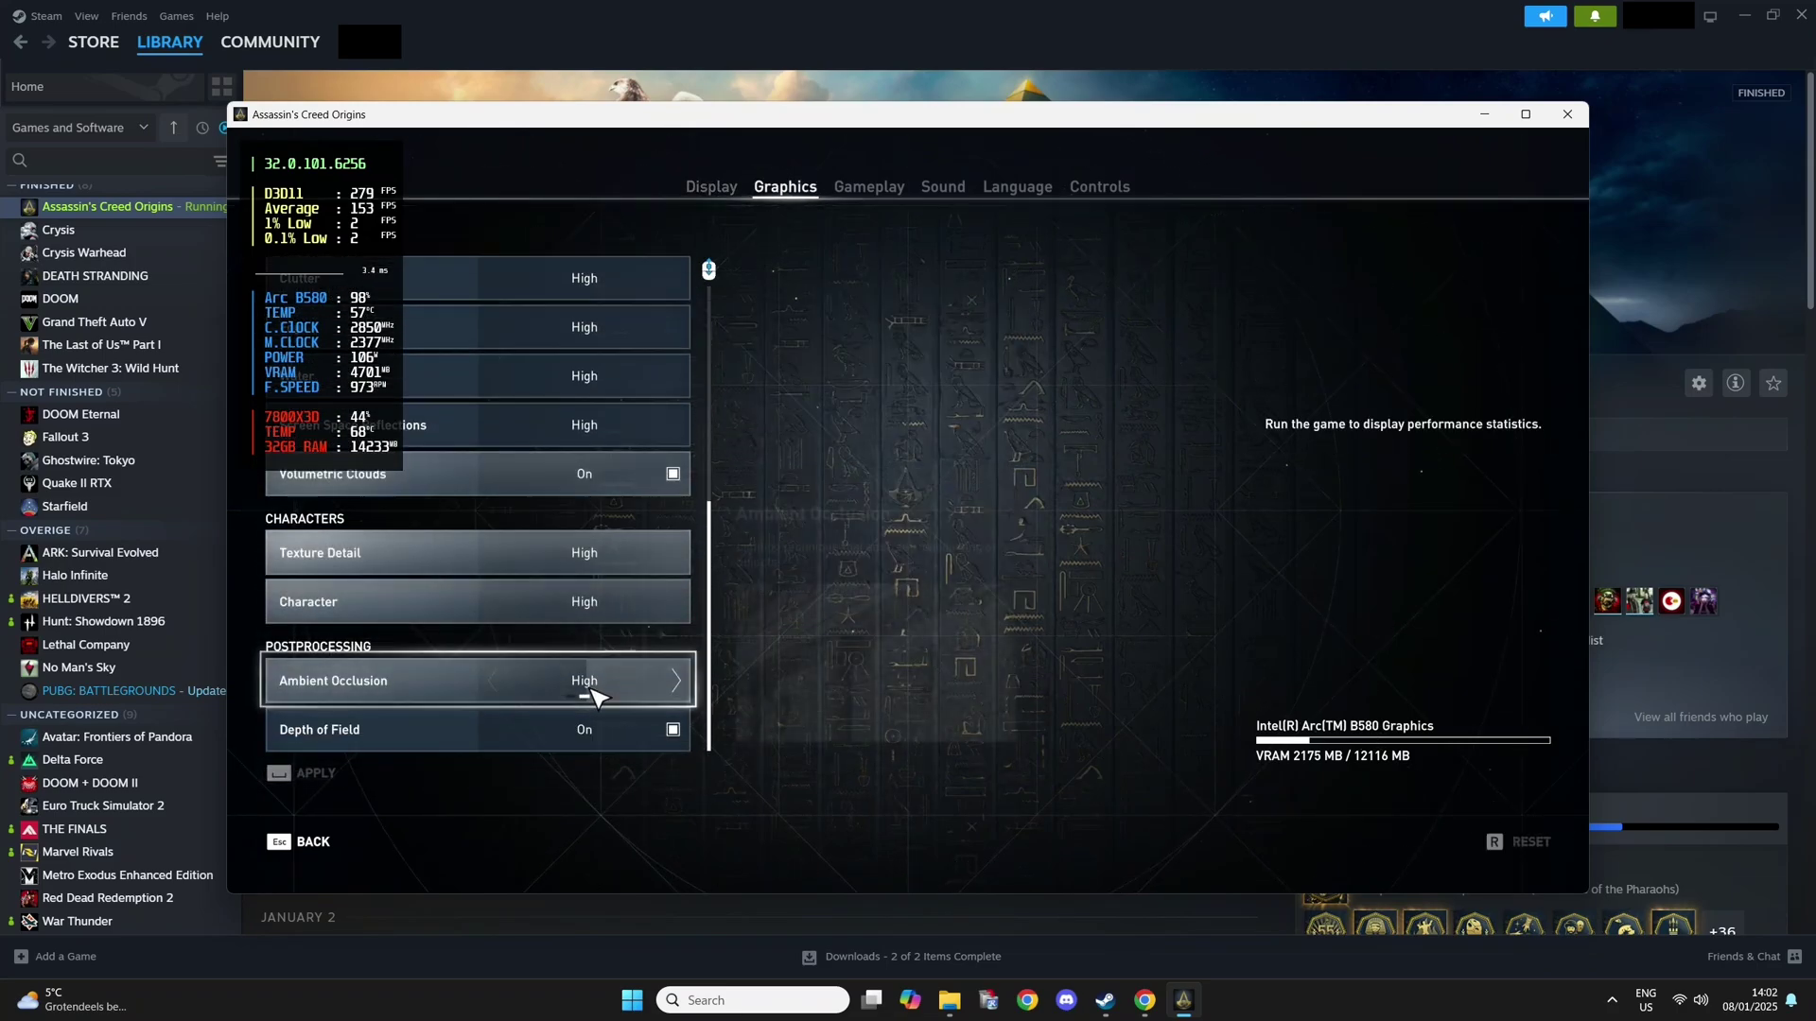
{"action": "key", "text": "Escape"}
{"action": "key", "text": "Escape"}
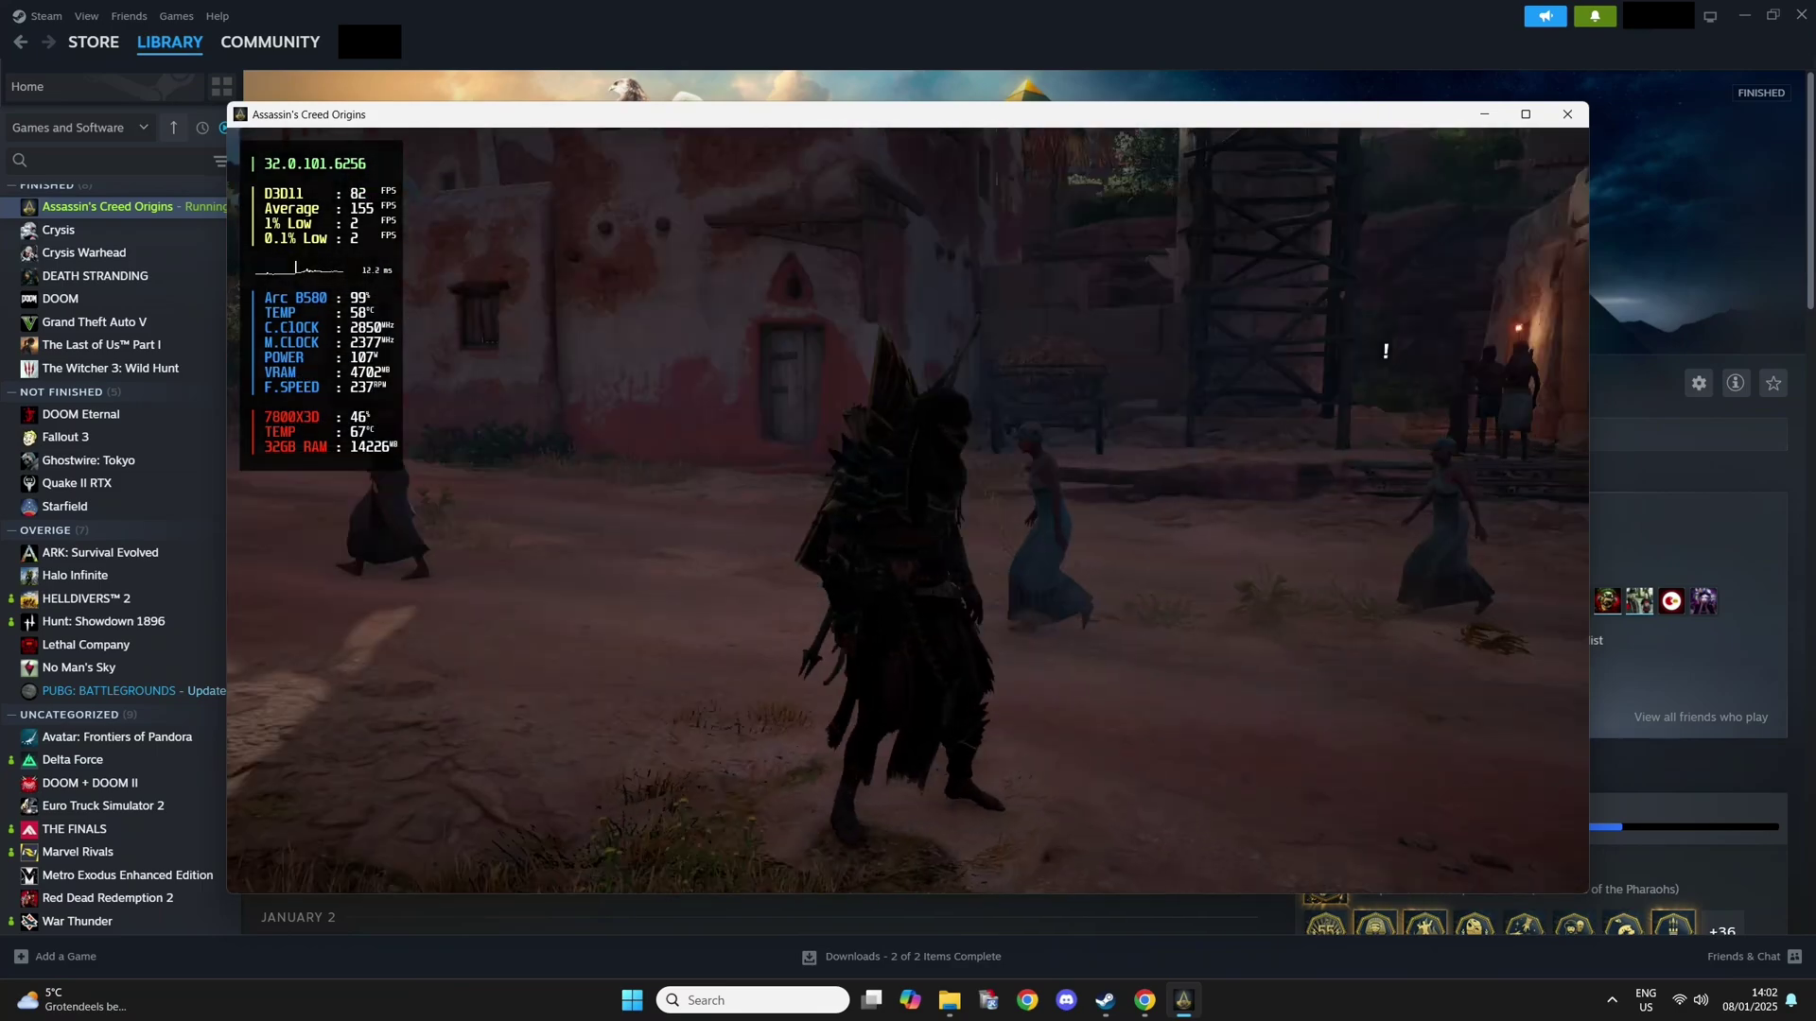
Step: Run a little farther through Memphis and quit Assassin's Creed Origins
{"action": "key", "text": "w"}
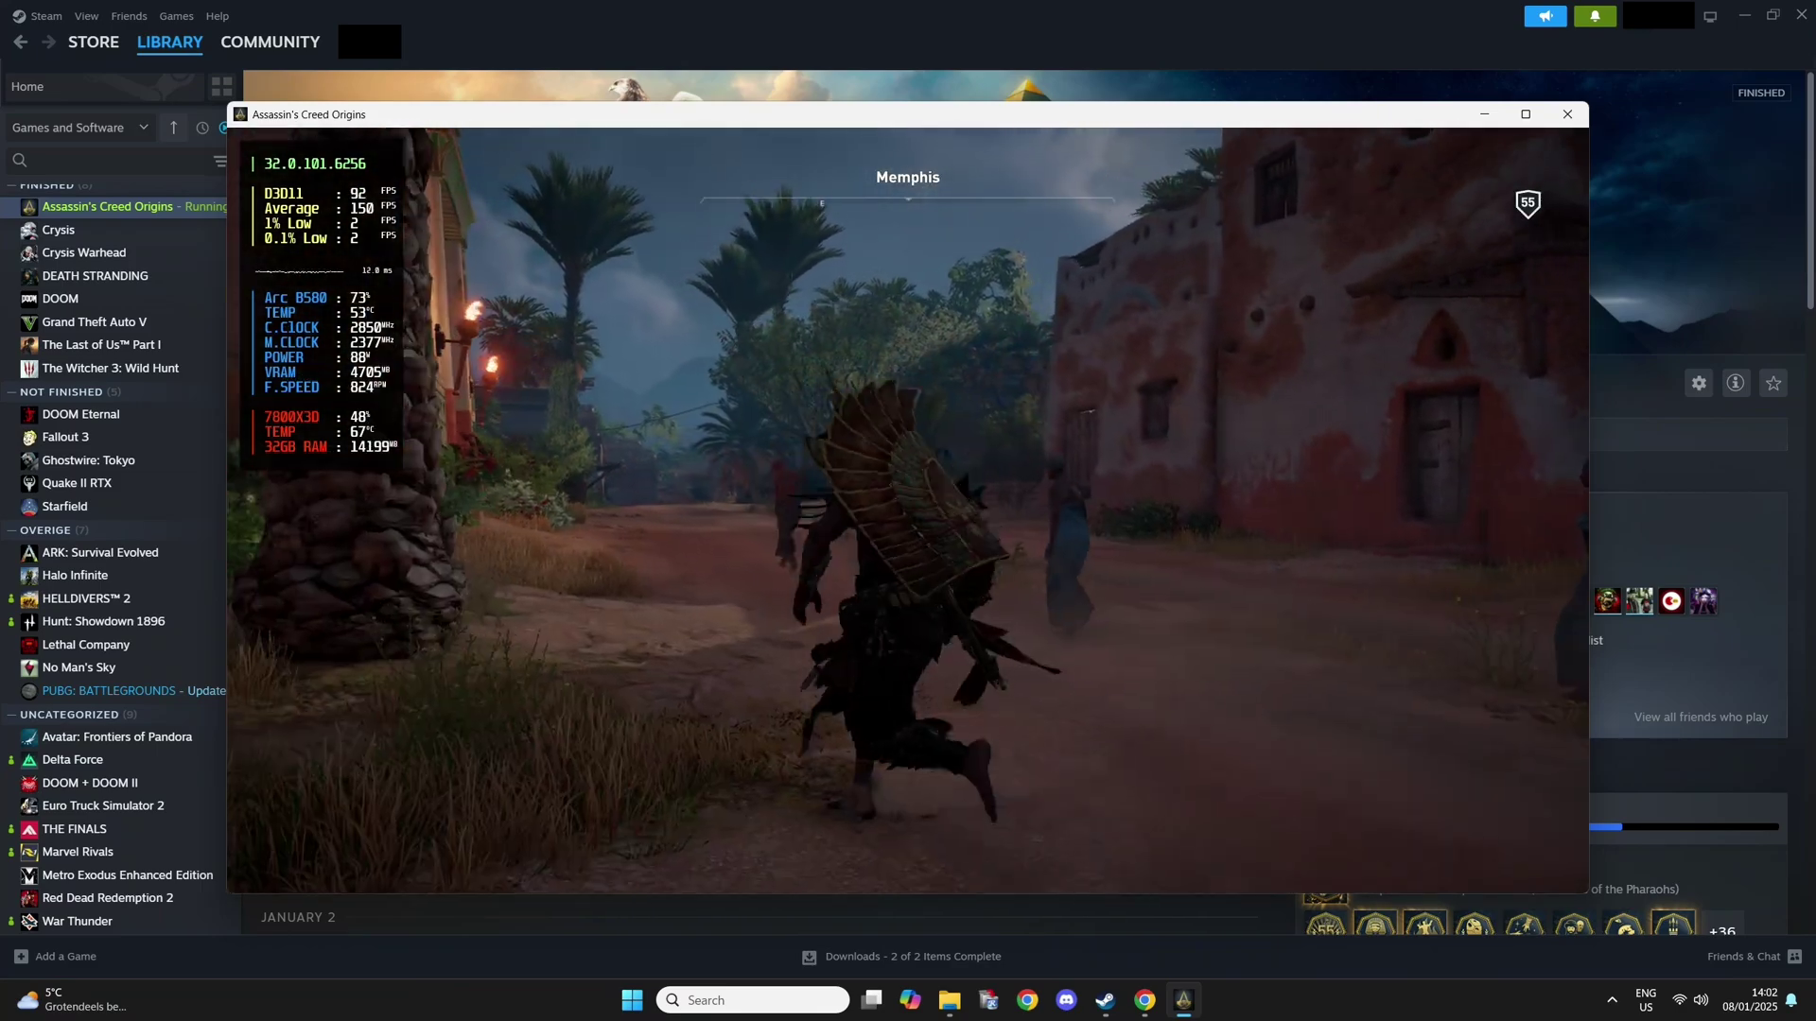
{"action": "key", "text": "w"}
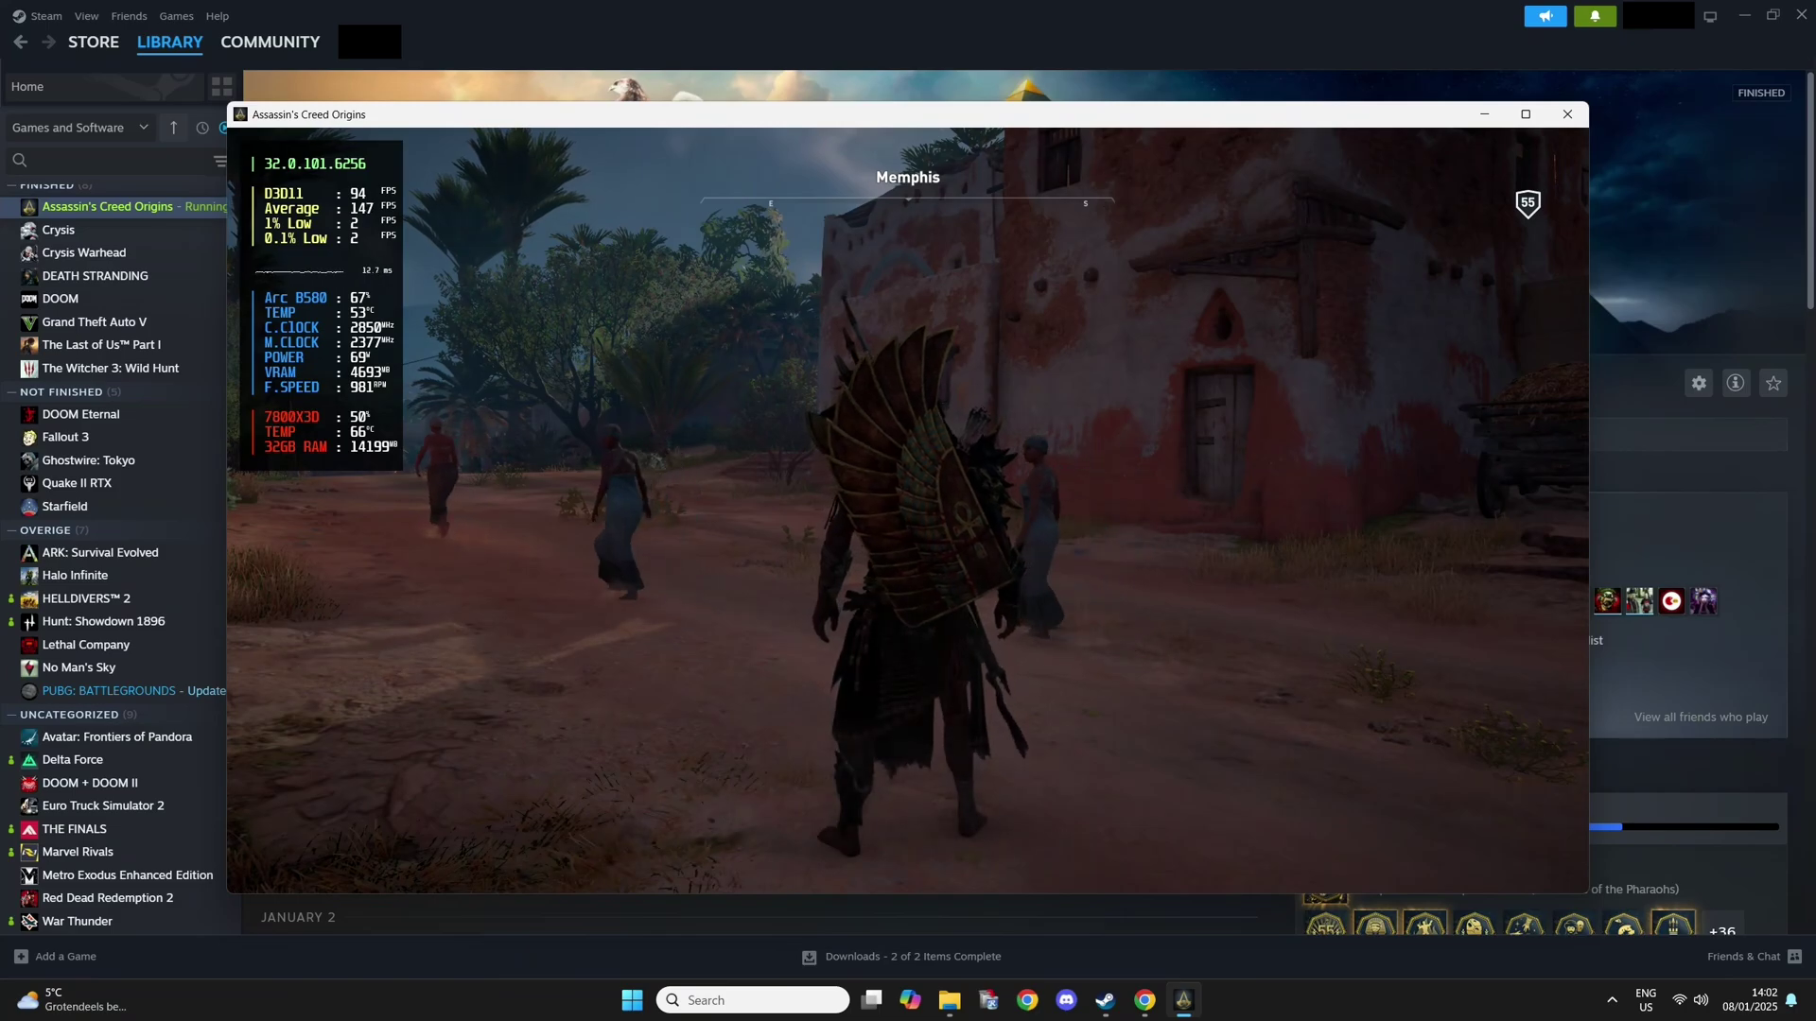
{"action": "key", "text": "alt+F4"}
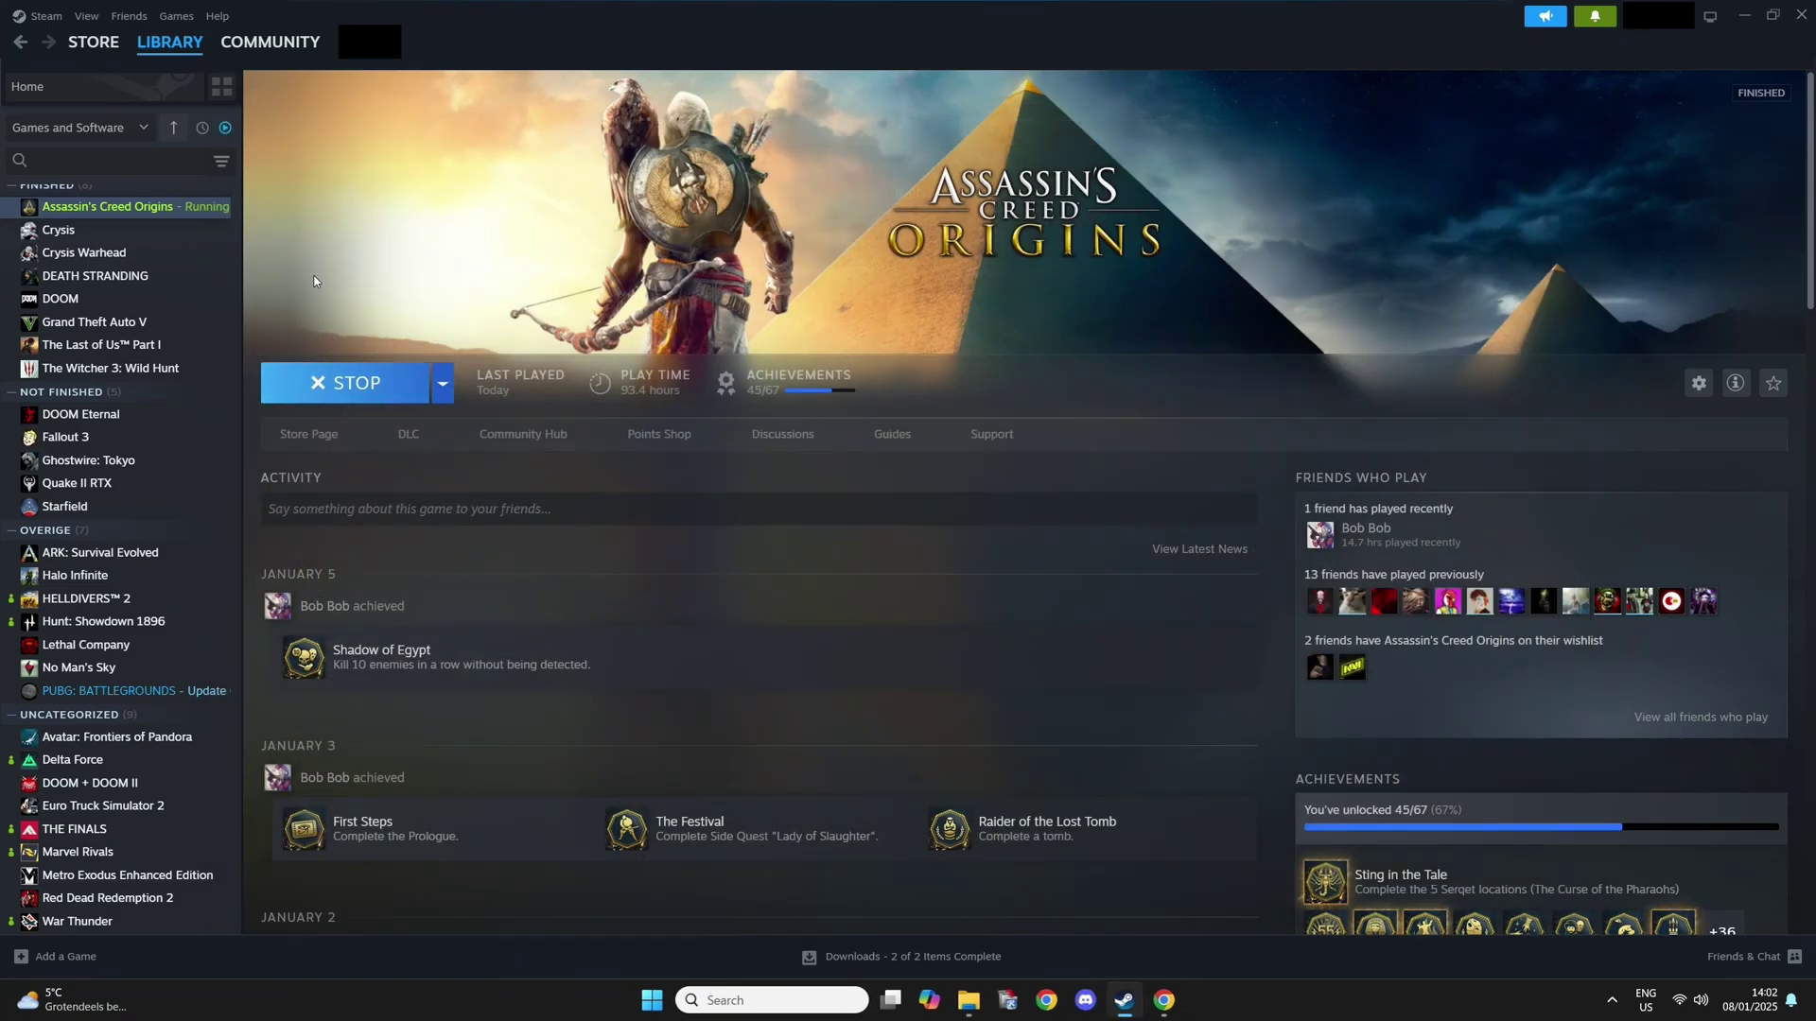
Step: Open the local files folder of Assassin's Creed Origins from the Steam library
{"action": "right_click", "coordinate": [192, 210]}
{"action": "mouse_move", "coordinate": [245, 350]}
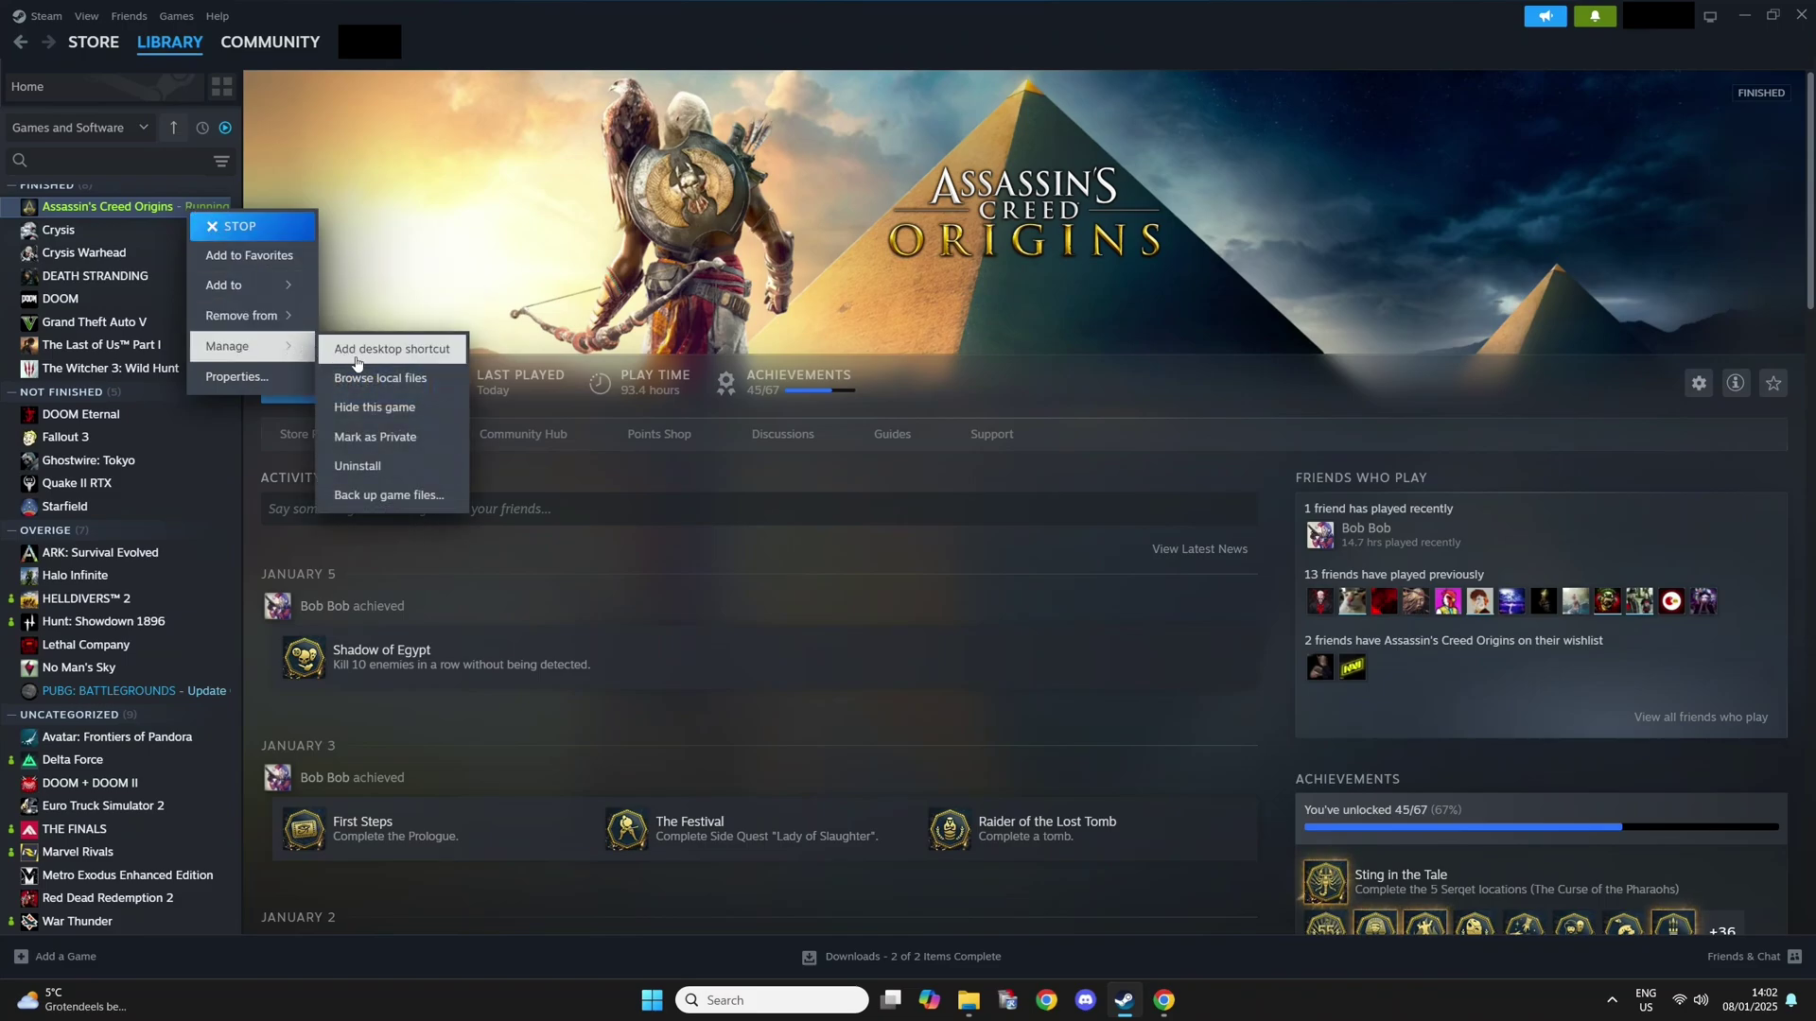
{"action": "left_click", "coordinate": [380, 380]}
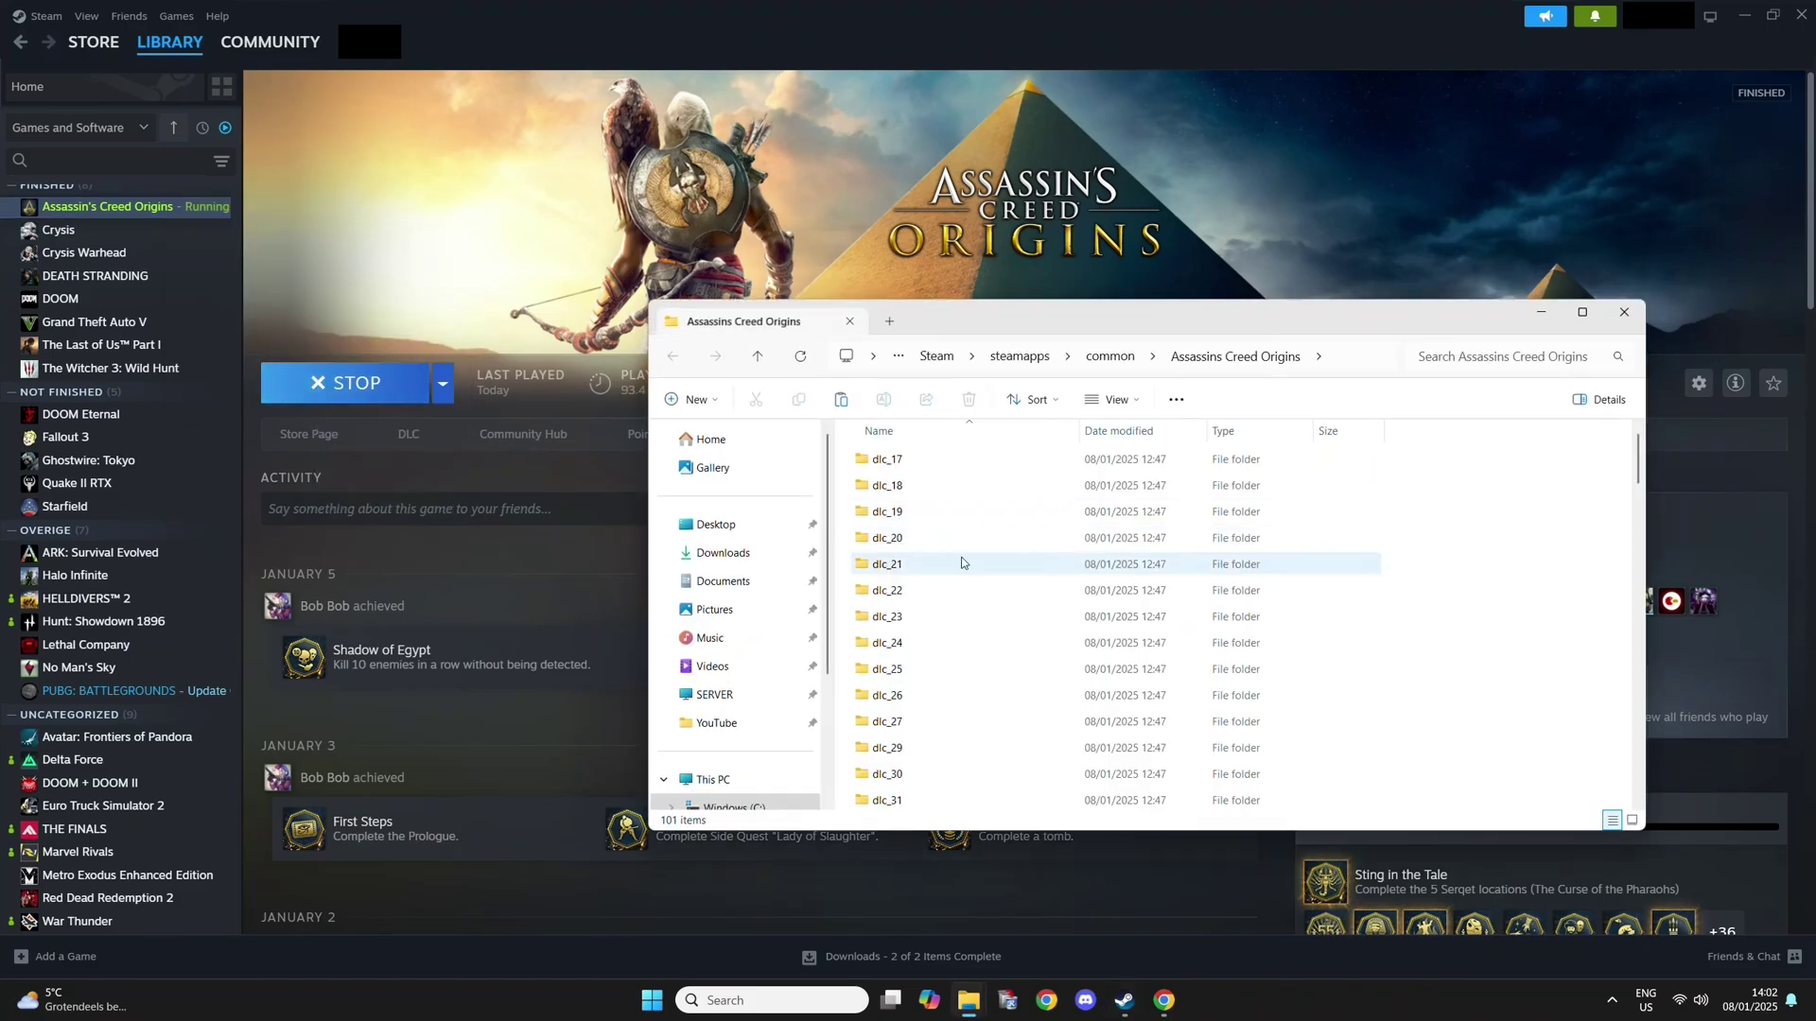
{"action": "scroll", "coordinate": [1090, 561], "scroll_direction": "up", "scroll_amount": 15}
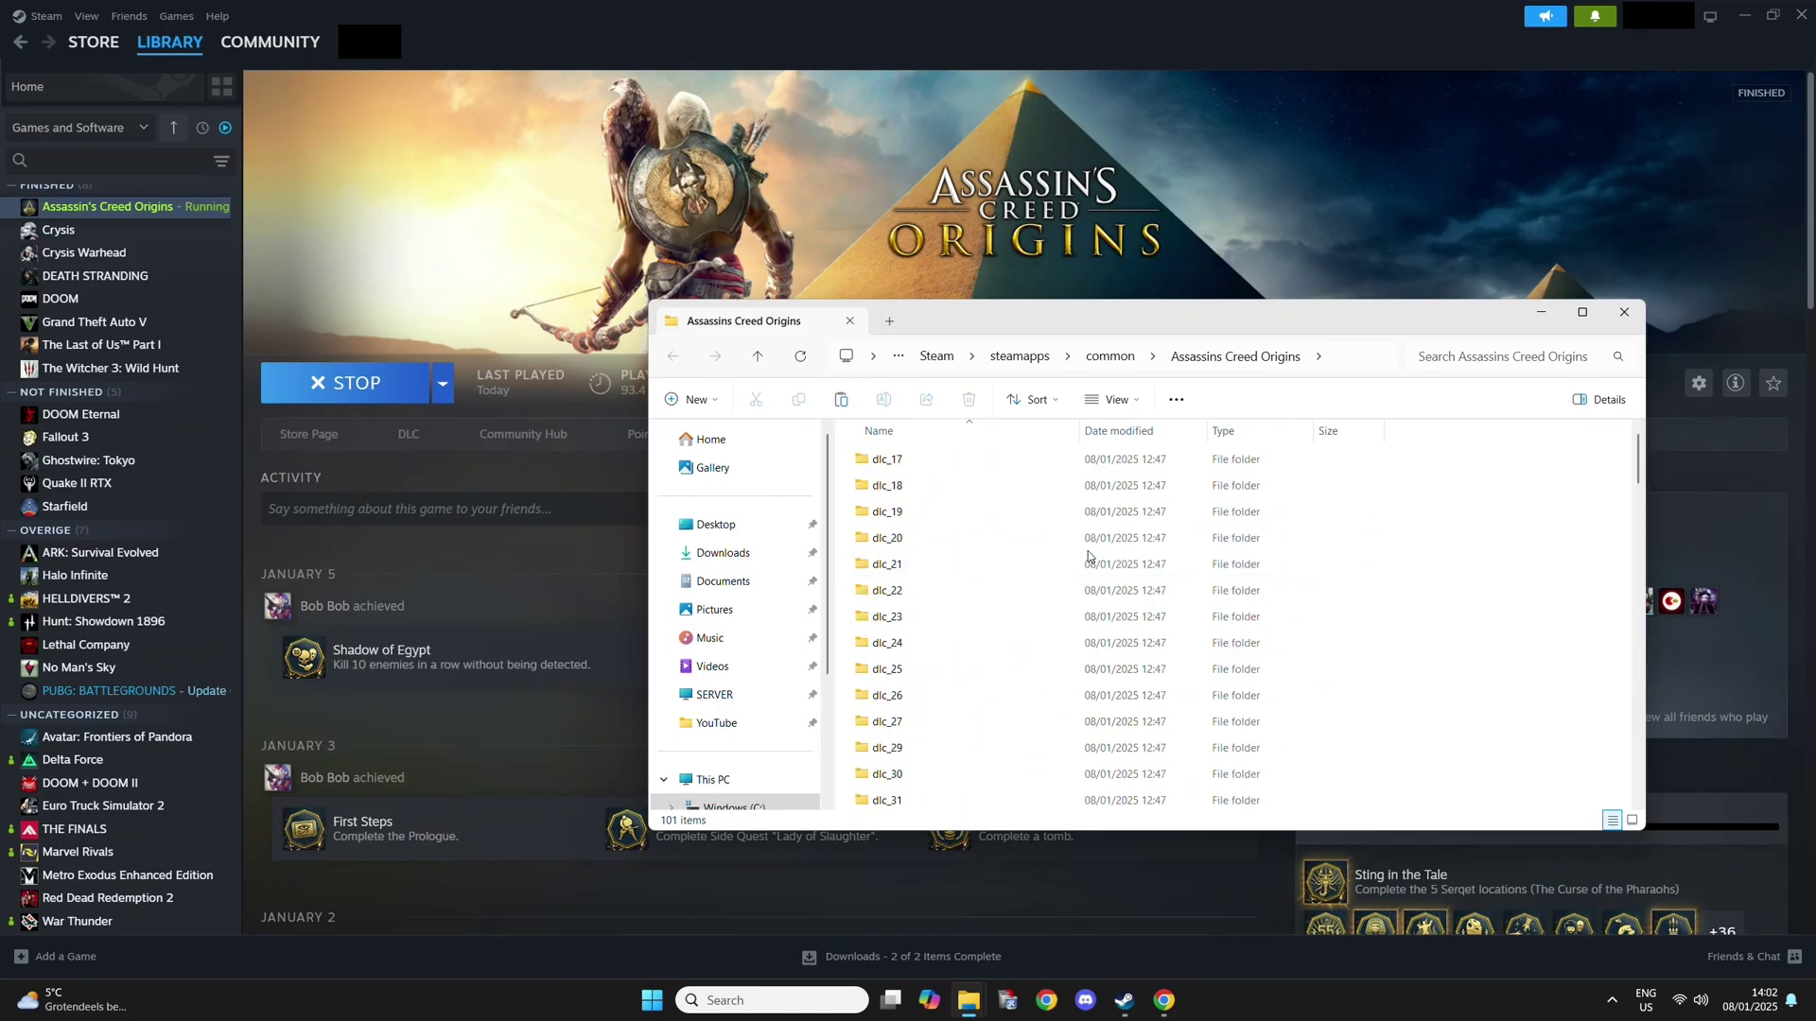
Step: Bring up the dxvk-gplasync-v2.5.2-1 x64 folder and arrange it beside the game's folder window
{"action": "left_click_drag", "start_coordinate": [1215, 336], "coordinate": [877, 193]}
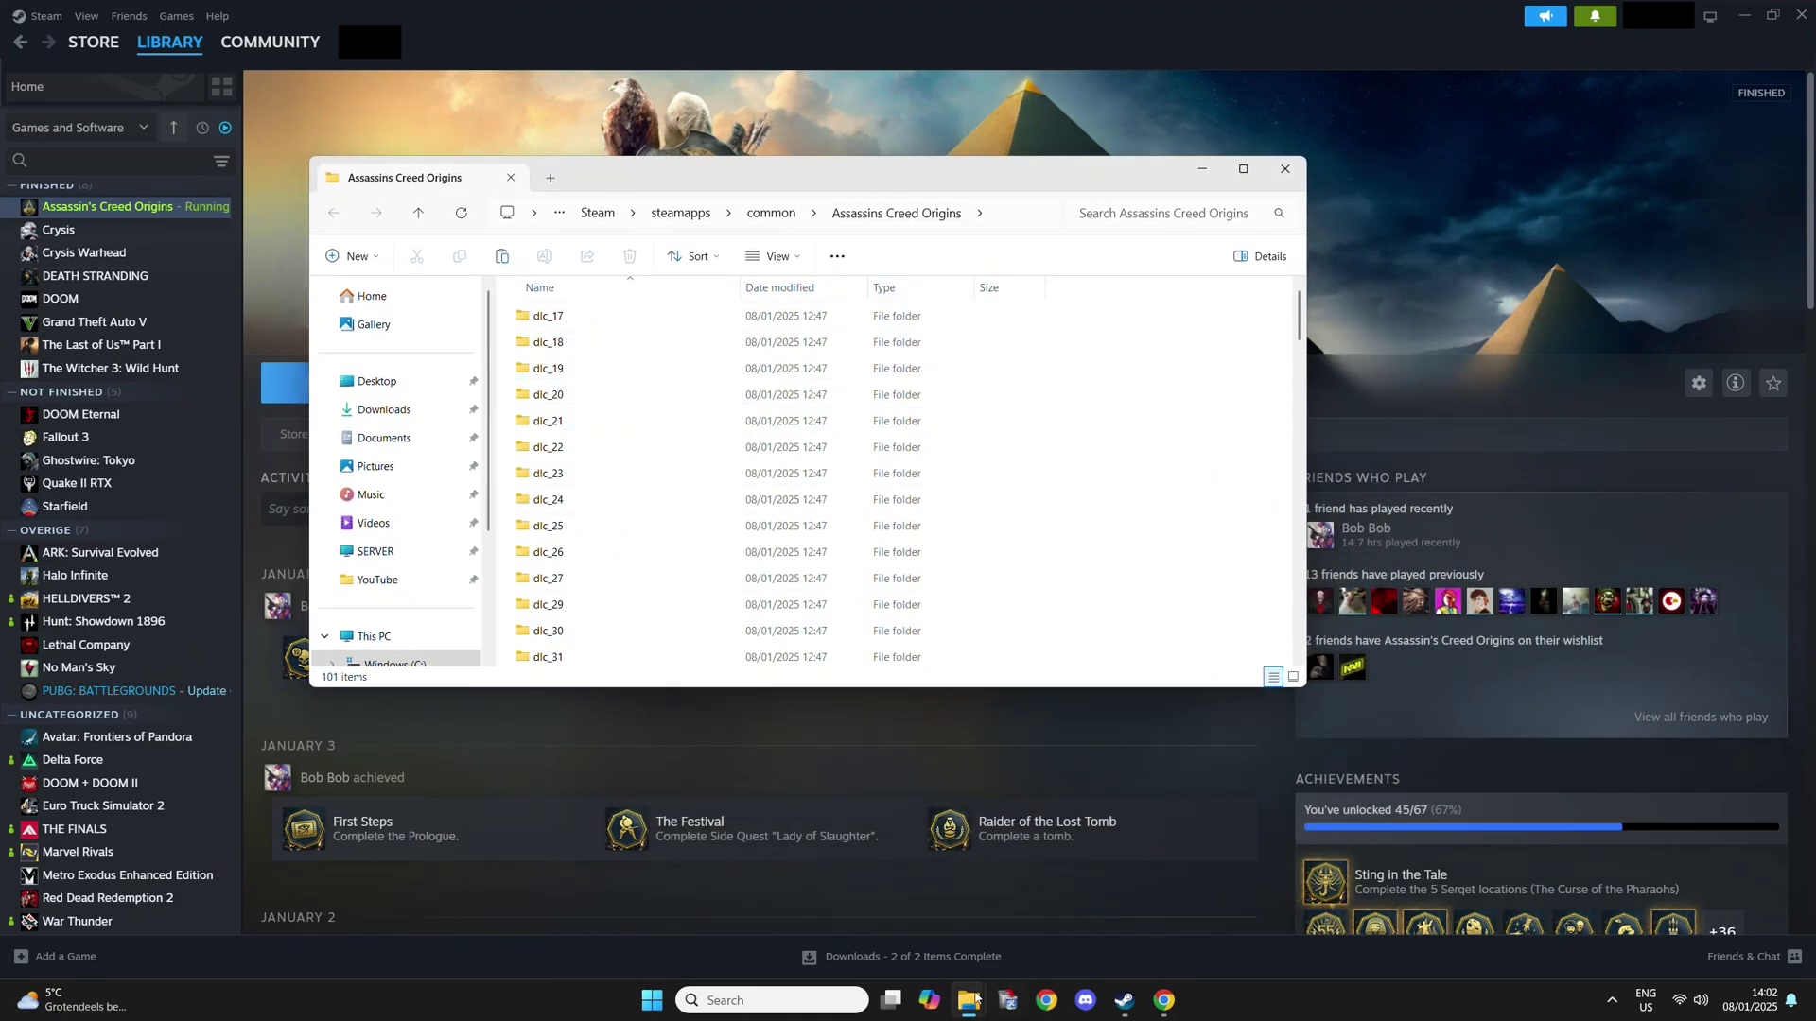
{"action": "mouse_move", "coordinate": [974, 998]}
{"action": "left_click", "coordinate": [862, 903]}
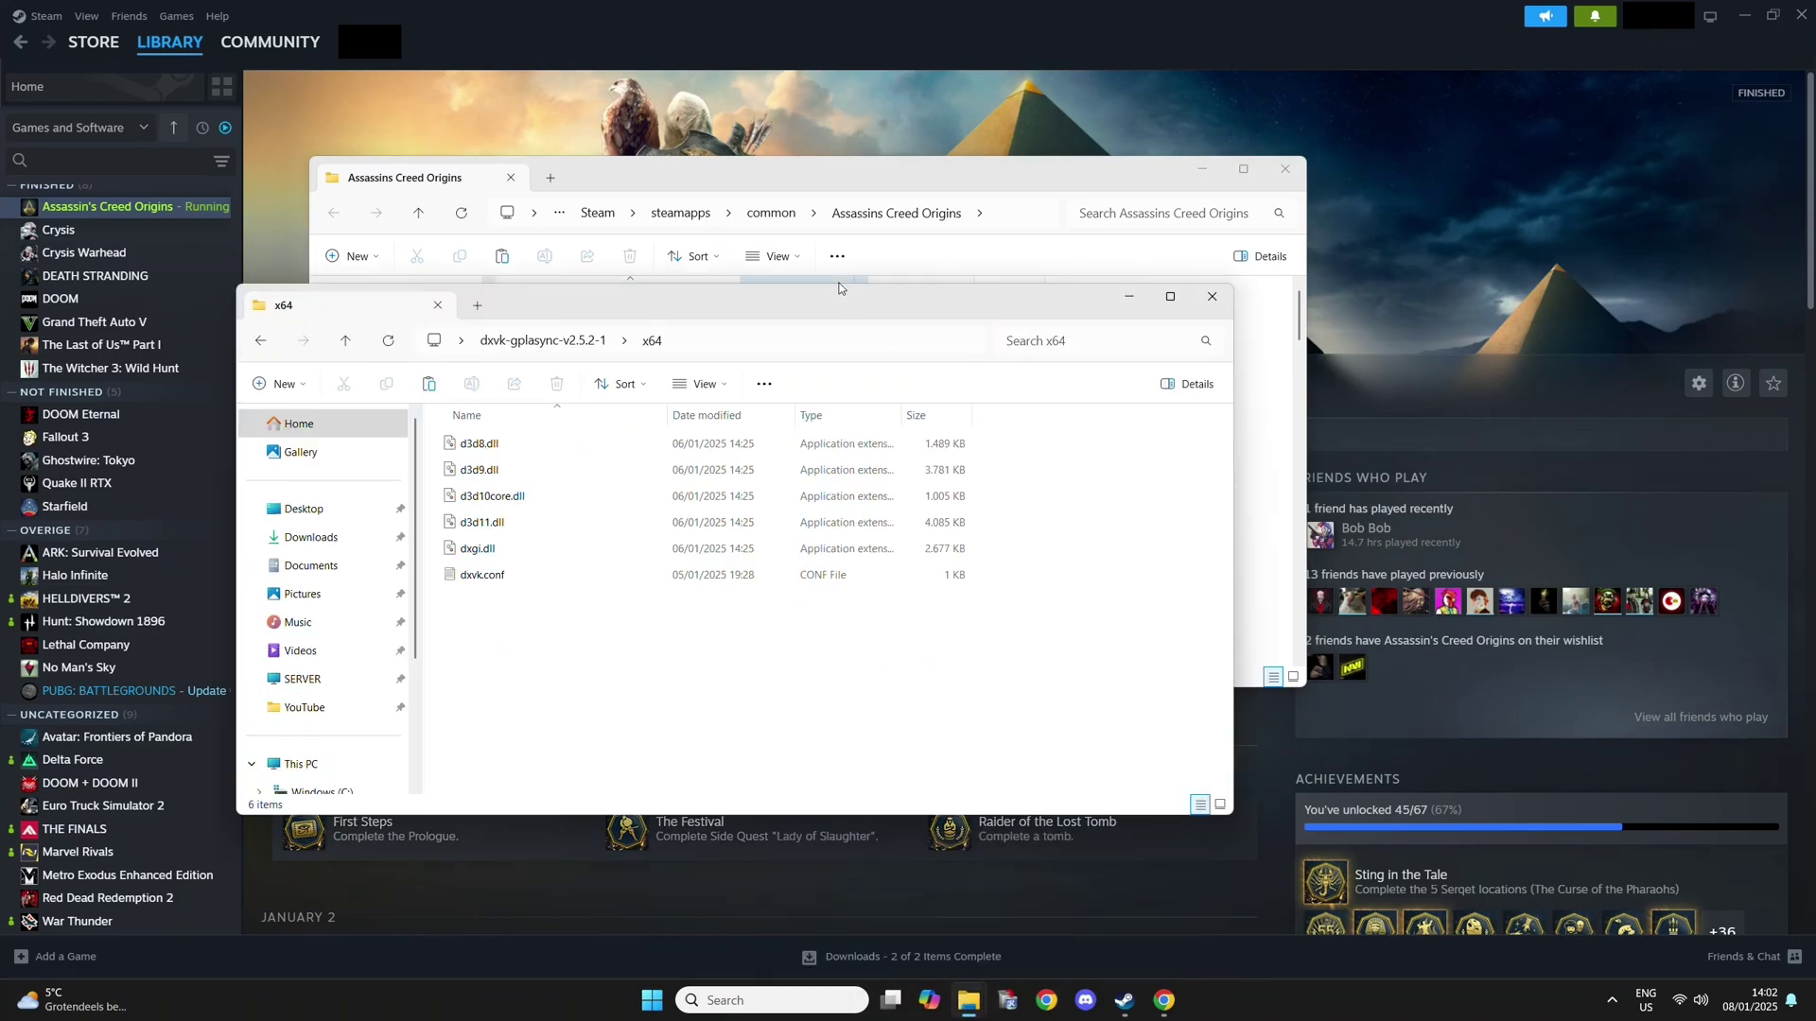
{"action": "left_click_drag", "start_coordinate": [839, 289], "coordinate": [1427, 239]}
{"action": "left_click_drag", "start_coordinate": [1053, 171], "coordinate": [830, 208]}
Step: Locate ACOrigins.exe in the Assassins Creed Origins folder
{"action": "scroll", "coordinate": [422, 526], "scroll_direction": "down", "scroll_amount": 5}
{"action": "left_click", "coordinate": [357, 456]}
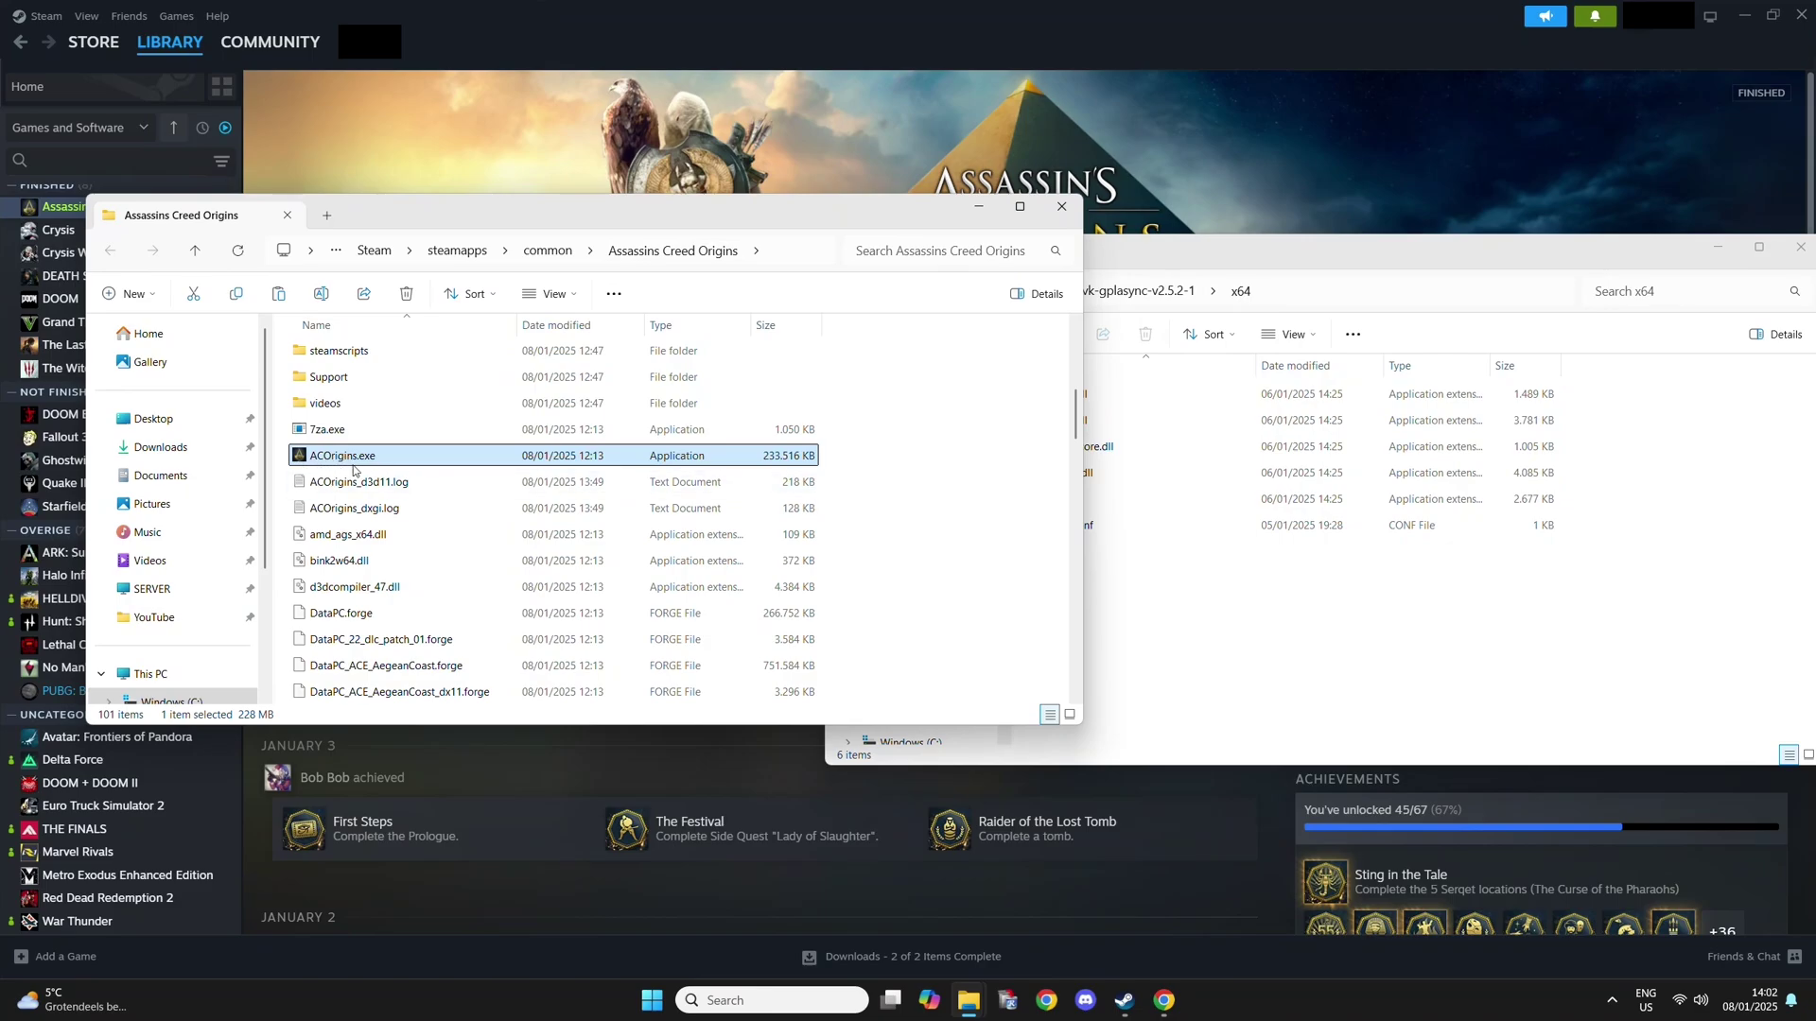
{"action": "scroll", "coordinate": [454, 511], "scroll_direction": "up", "scroll_amount": 5}
{"action": "scroll", "coordinate": [416, 473], "scroll_direction": "down", "scroll_amount": 4}
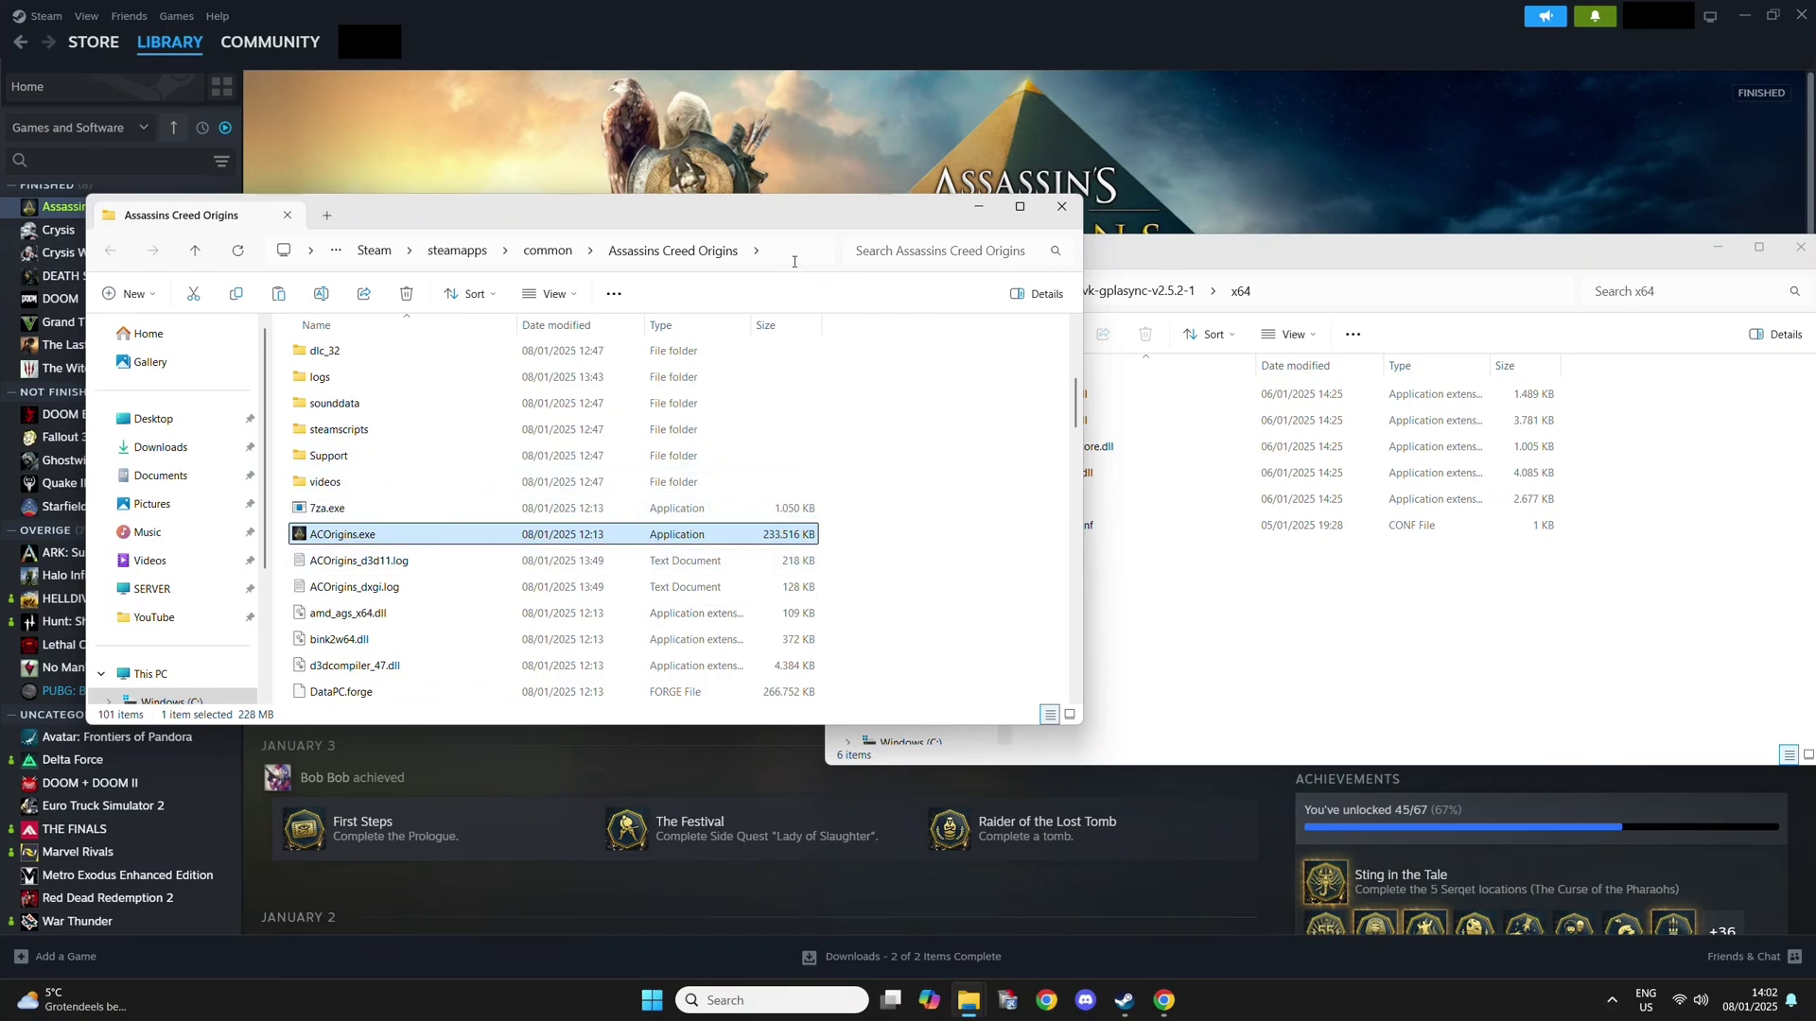
{"action": "scroll", "coordinate": [454, 492], "scroll_direction": "up", "scroll_amount": 4}
{"action": "scroll", "coordinate": [458, 515], "scroll_direction": "down", "scroll_amount": 4}
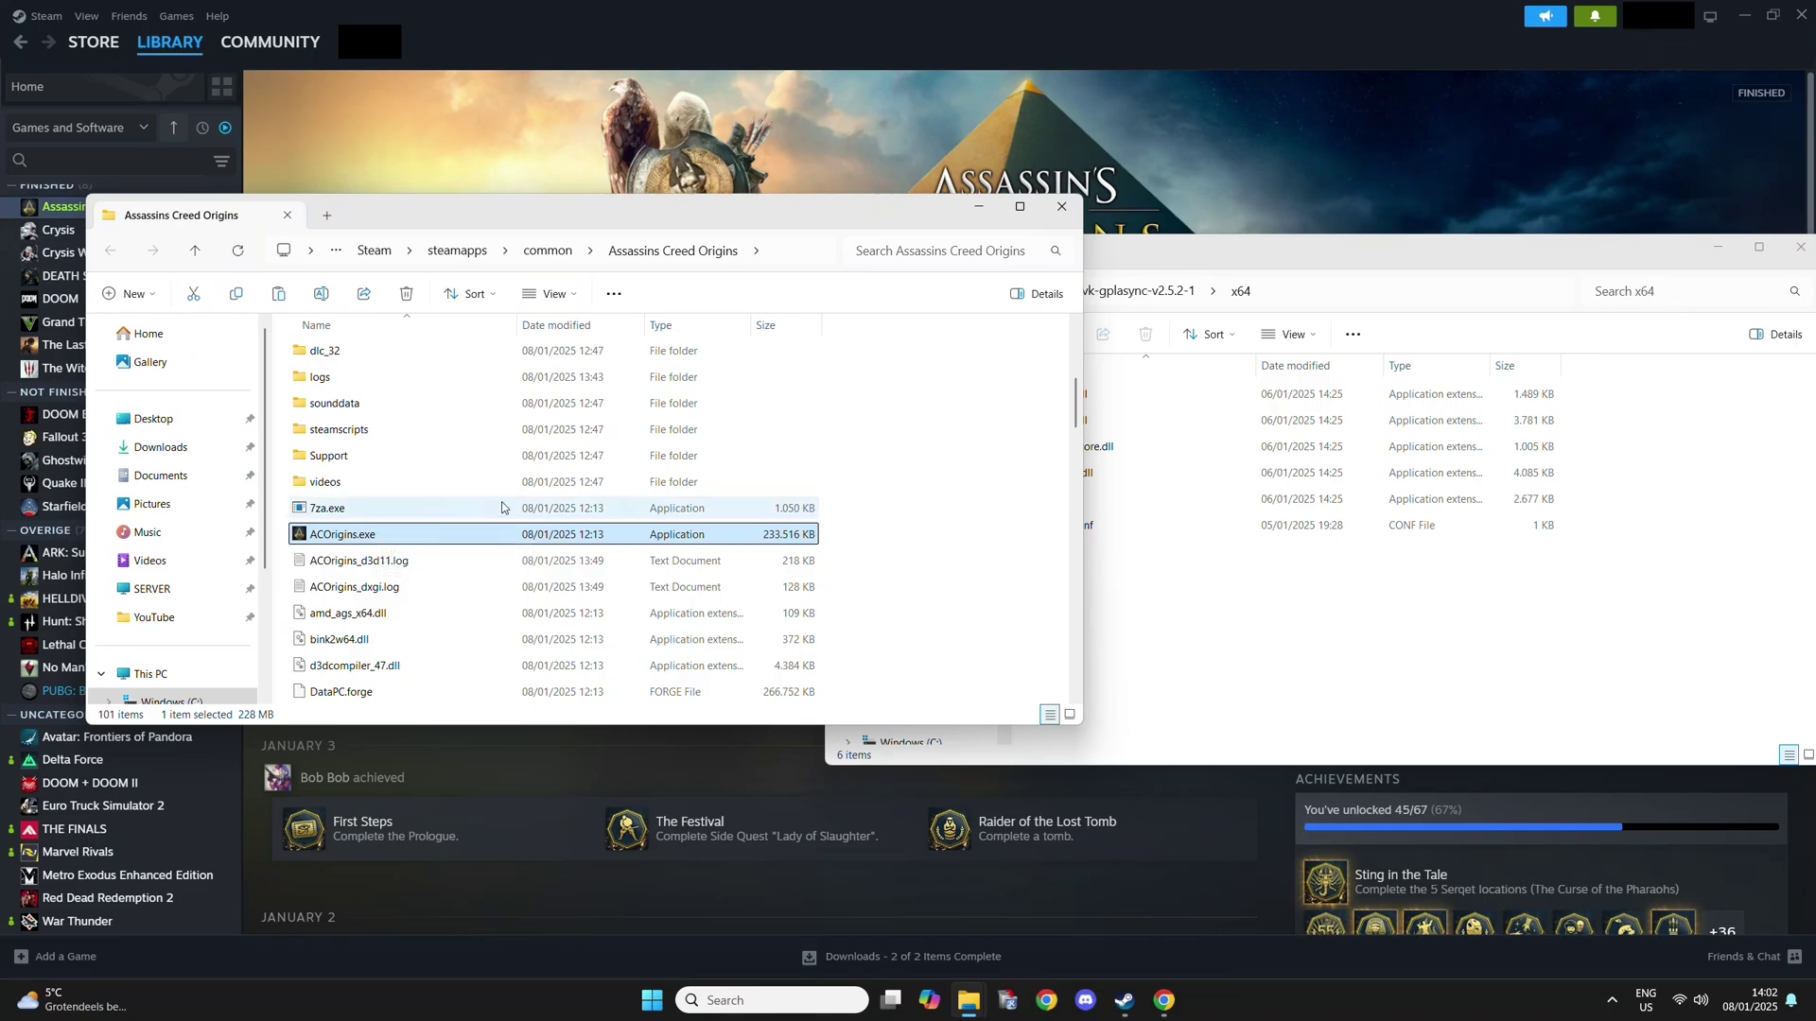
Step: Search the game folder for .exe files, then return to the full folder listing around ACOrigins.exe
{"action": "left_click", "coordinate": [916, 252]}
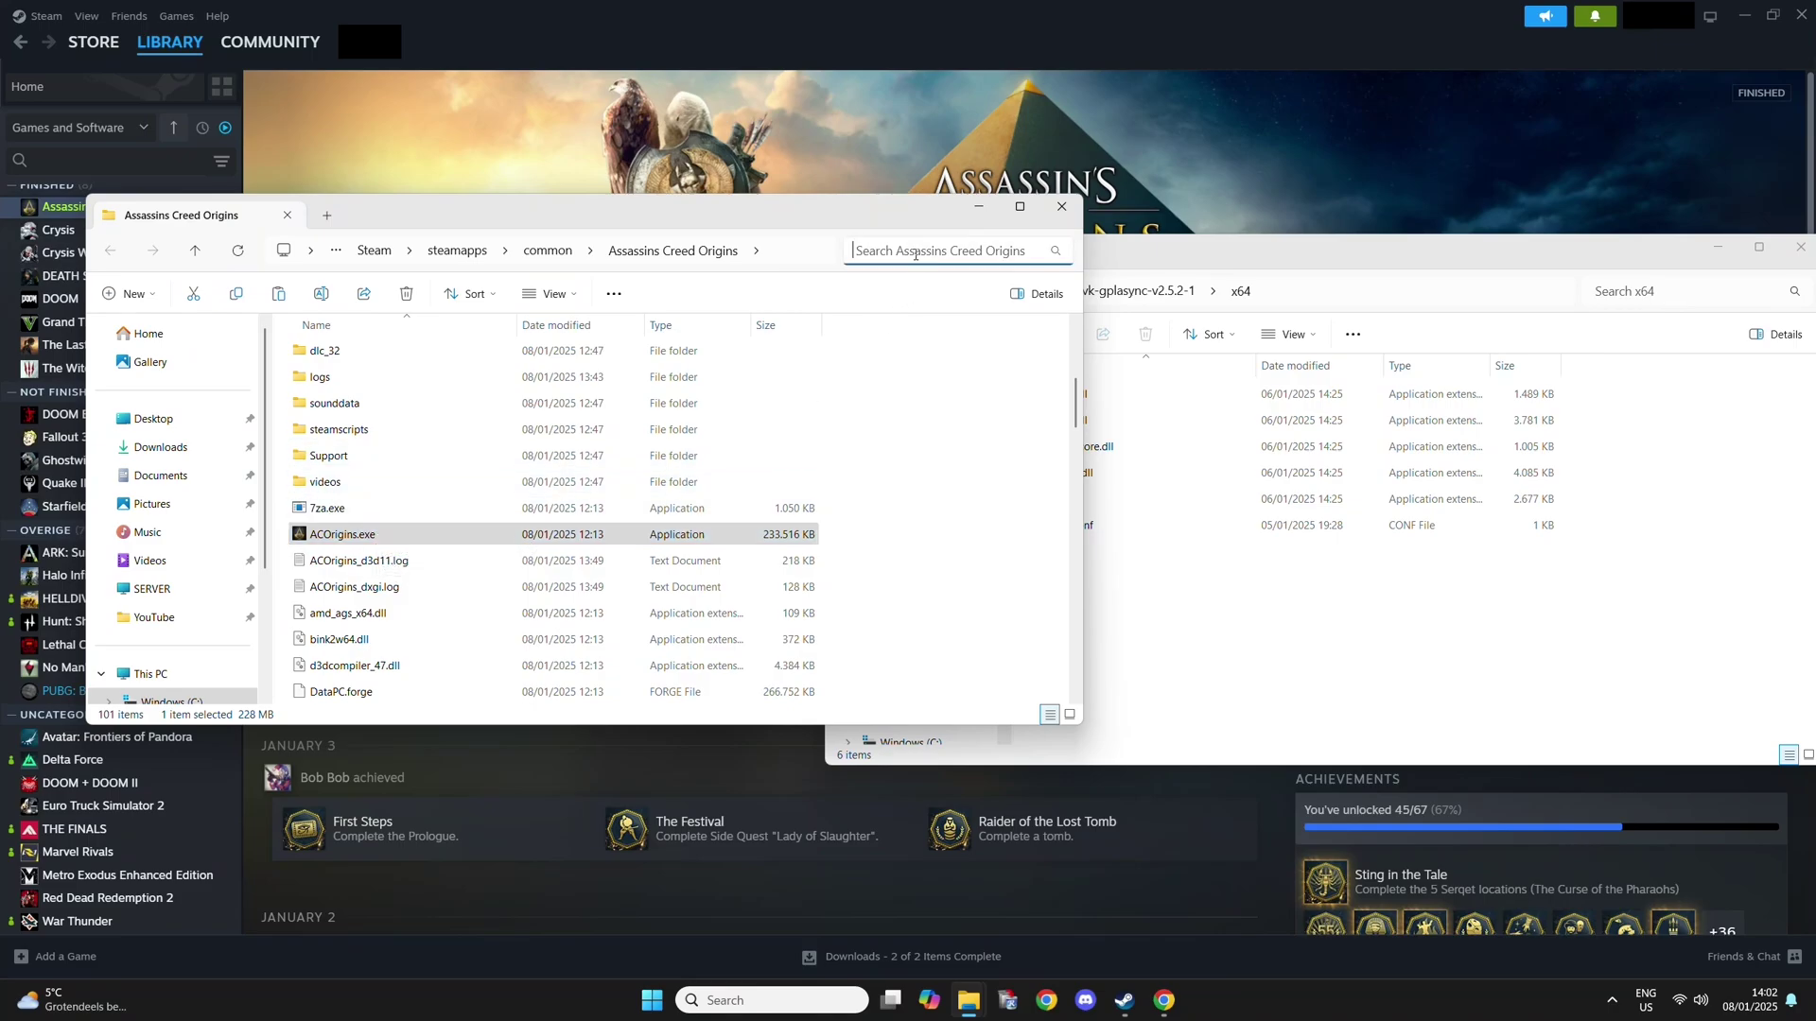
{"action": "type", "text": ".exe"}
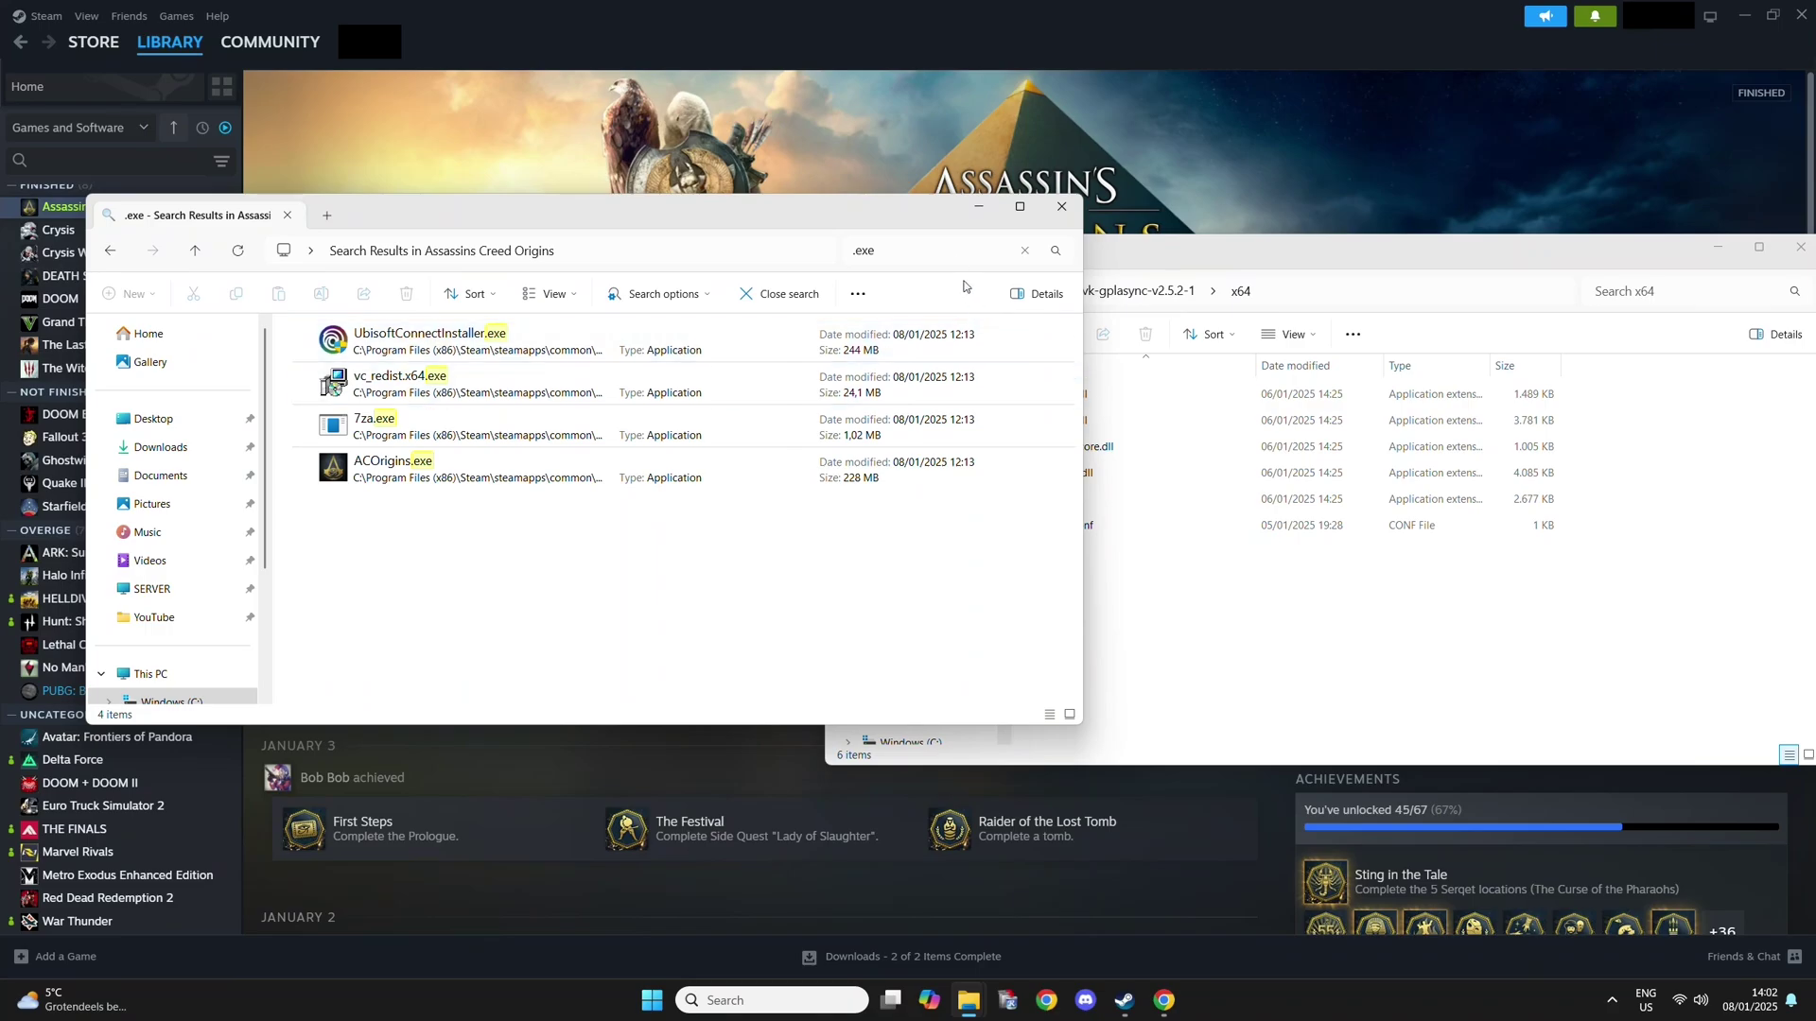
{"action": "key", "text": "alt+Left"}
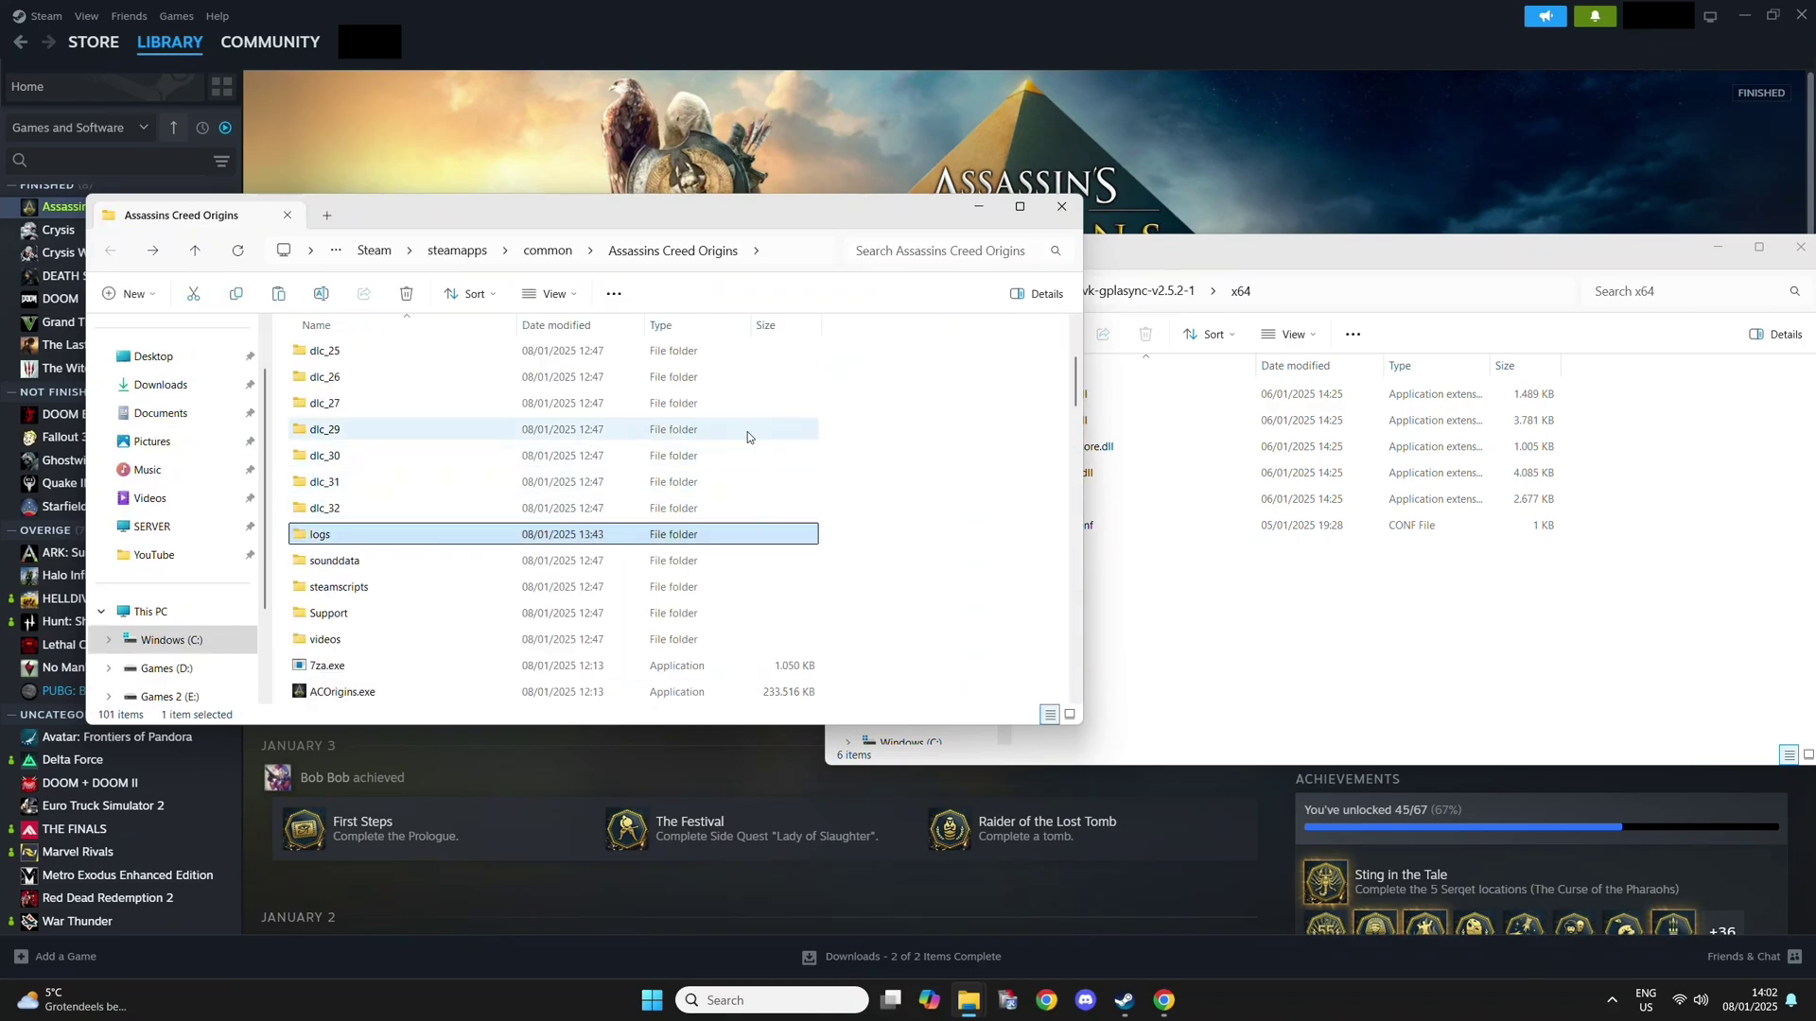
{"action": "left_click", "coordinate": [934, 469]}
{"action": "scroll", "coordinate": [934, 470], "scroll_direction": "down", "scroll_amount": 3}
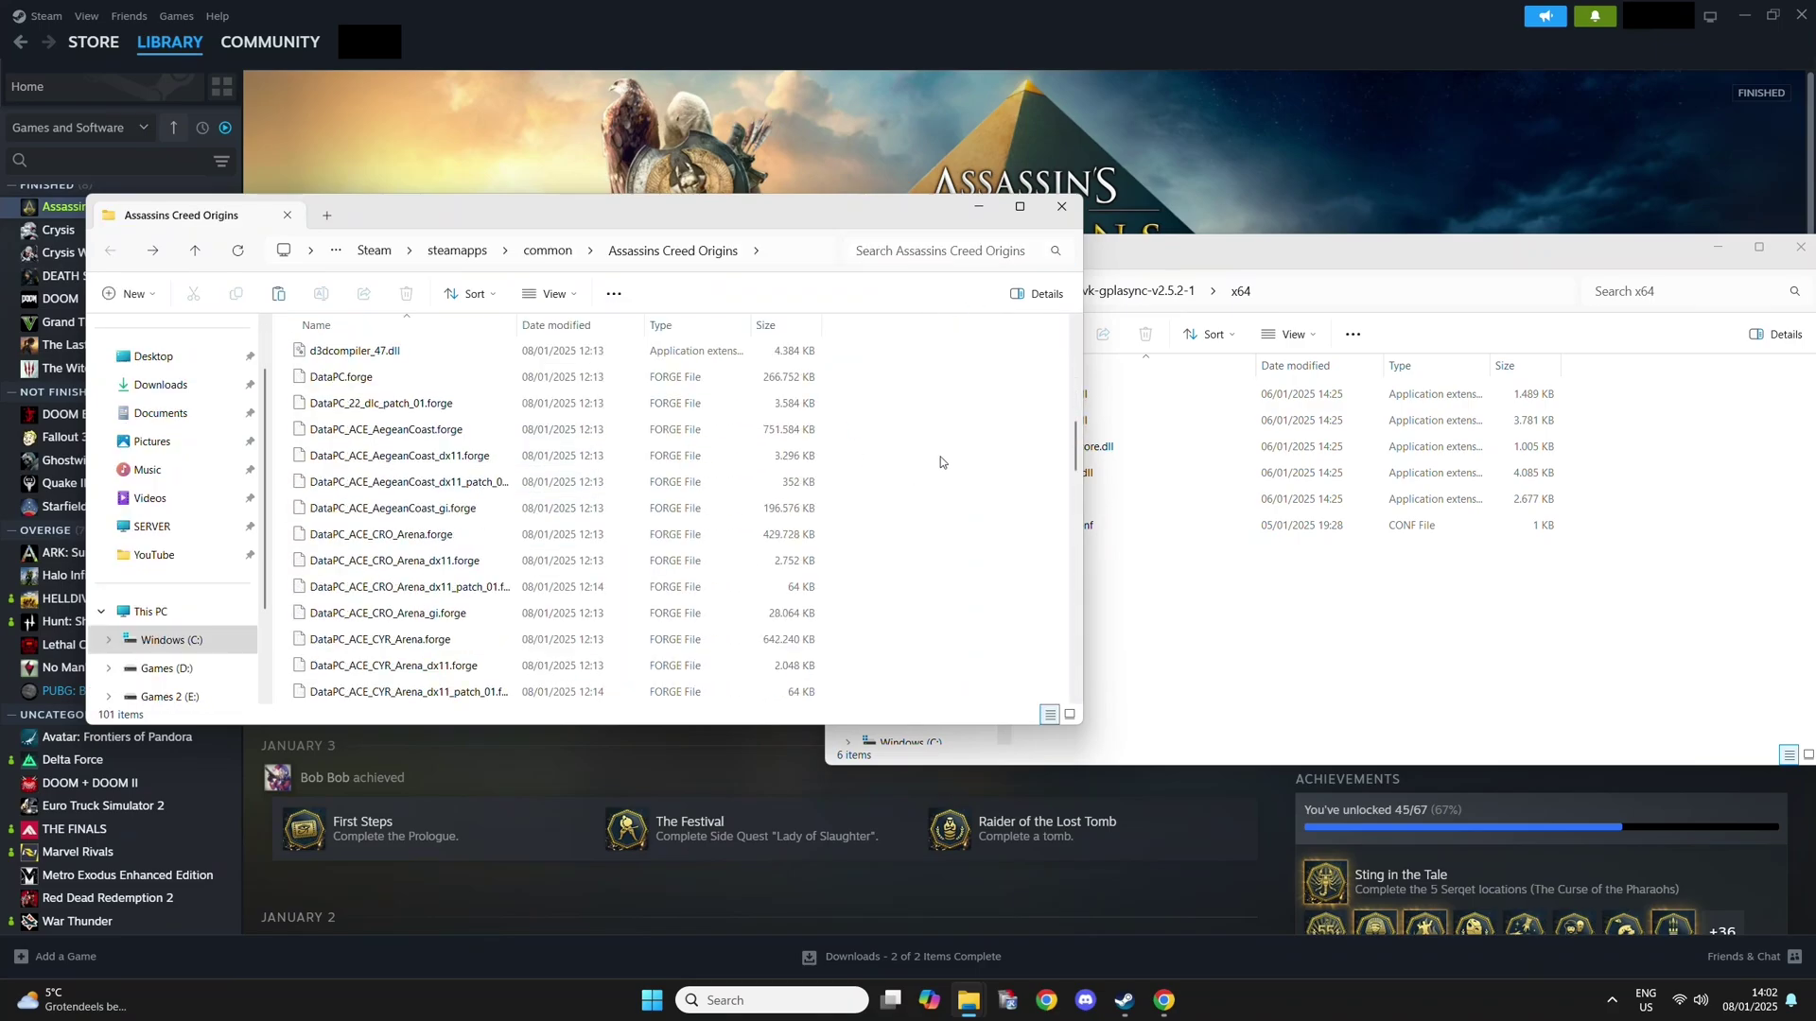
{"action": "scroll", "coordinate": [941, 458], "scroll_direction": "up", "scroll_amount": 3}
{"action": "scroll", "coordinate": [941, 459], "scroll_direction": "down", "scroll_amount": 1}
Step: Copy d3d11.dll, dxgi.dll and dxvk.conf from the gplasync x64 folder into the Assassins Creed Origins folder
{"action": "left_click", "coordinate": [1171, 653]}
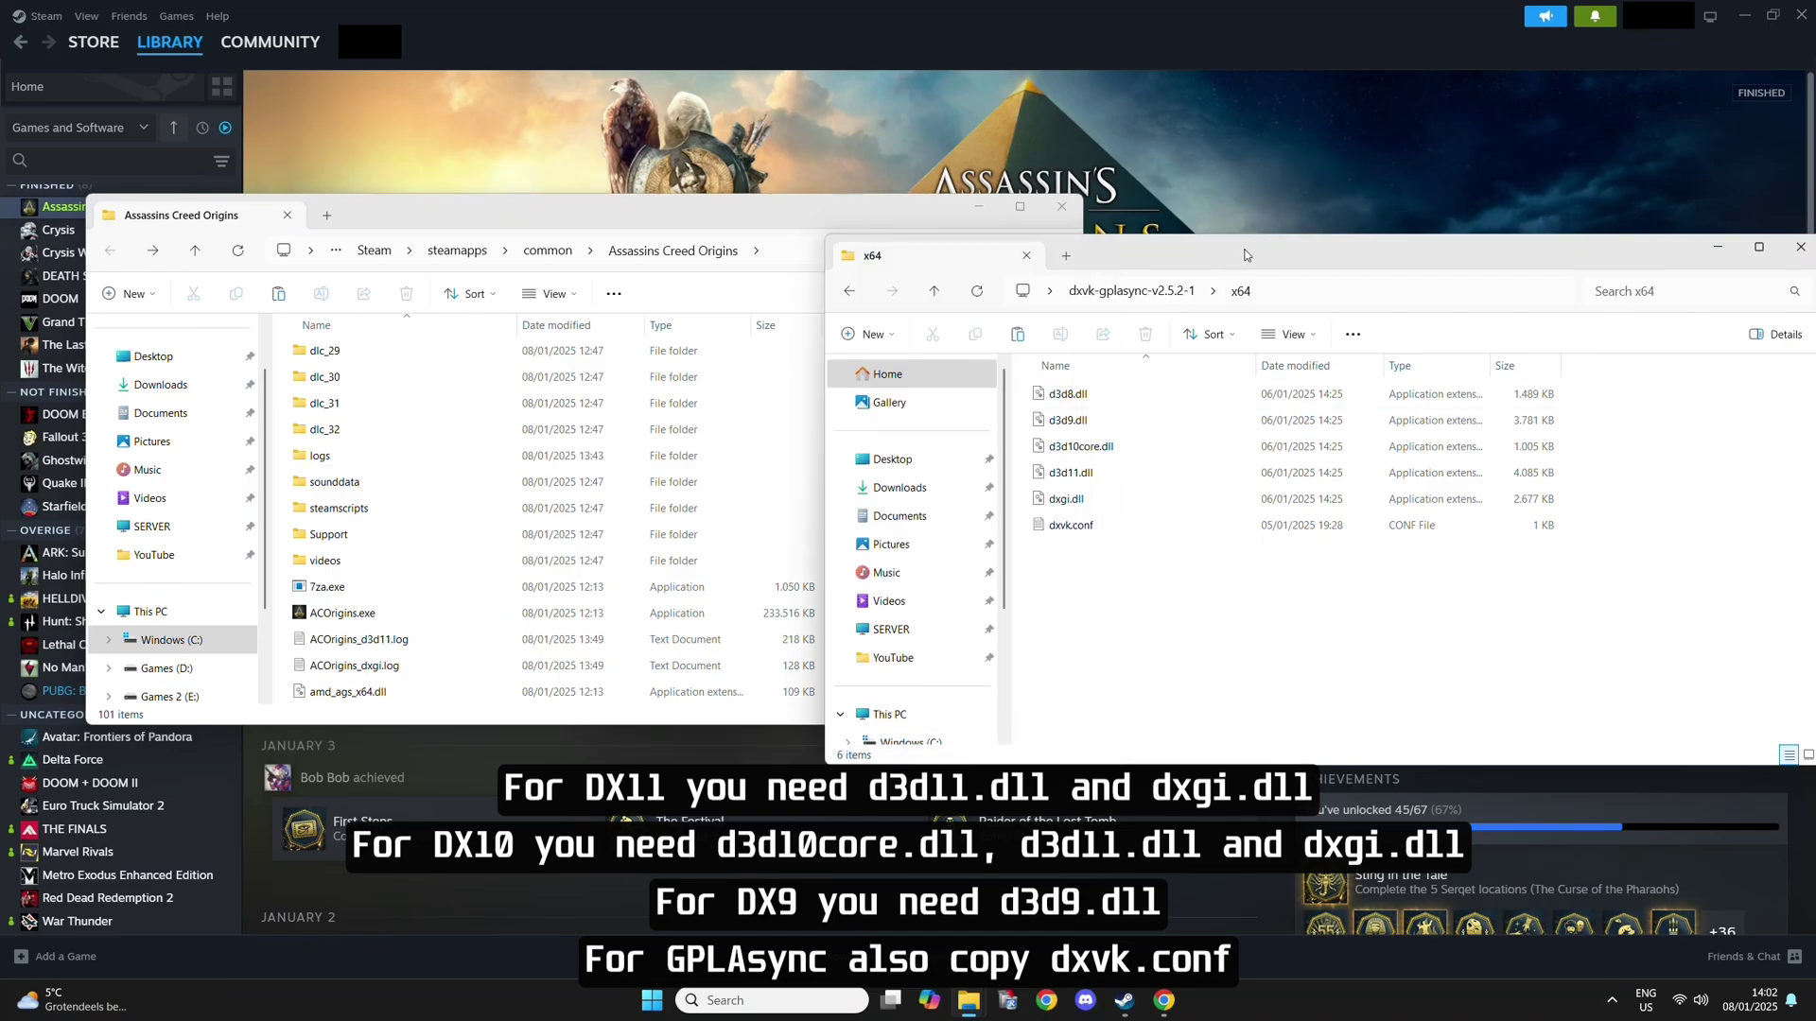
{"action": "left_click_drag", "start_coordinate": [1245, 254], "coordinate": [1275, 234]}
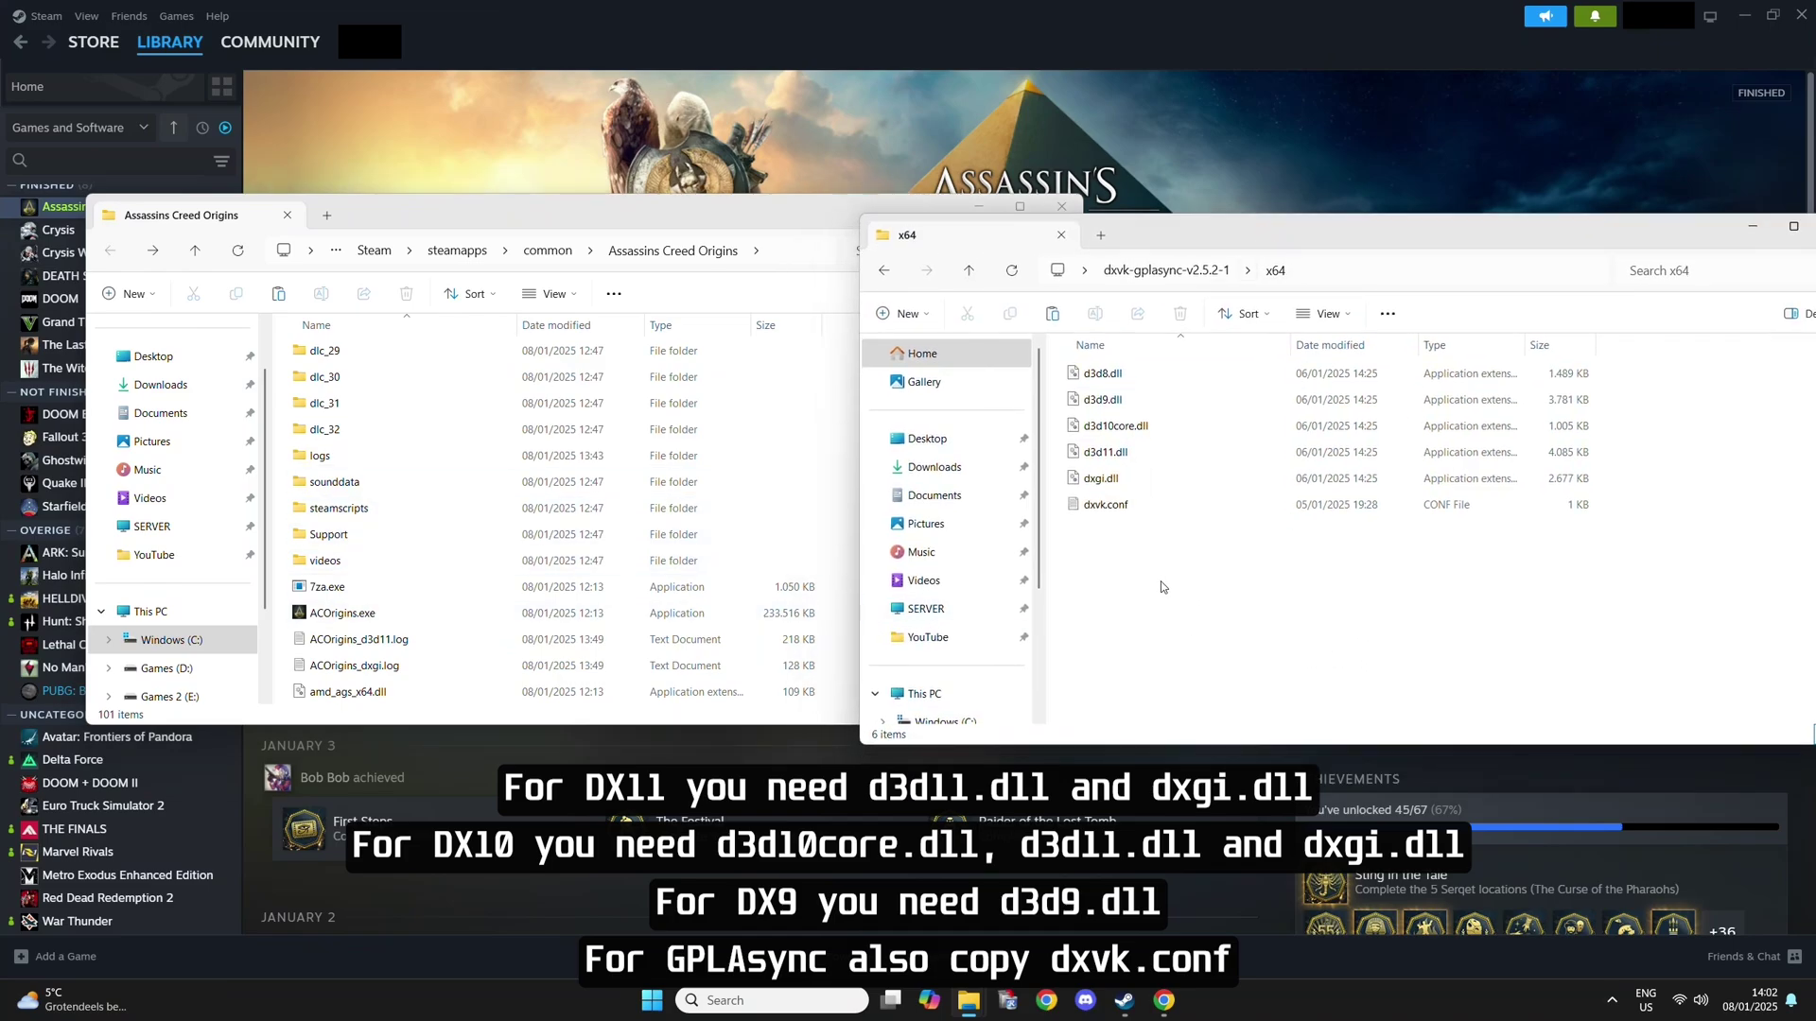
{"action": "left_click_drag", "start_coordinate": [1160, 587], "coordinate": [1125, 451]}
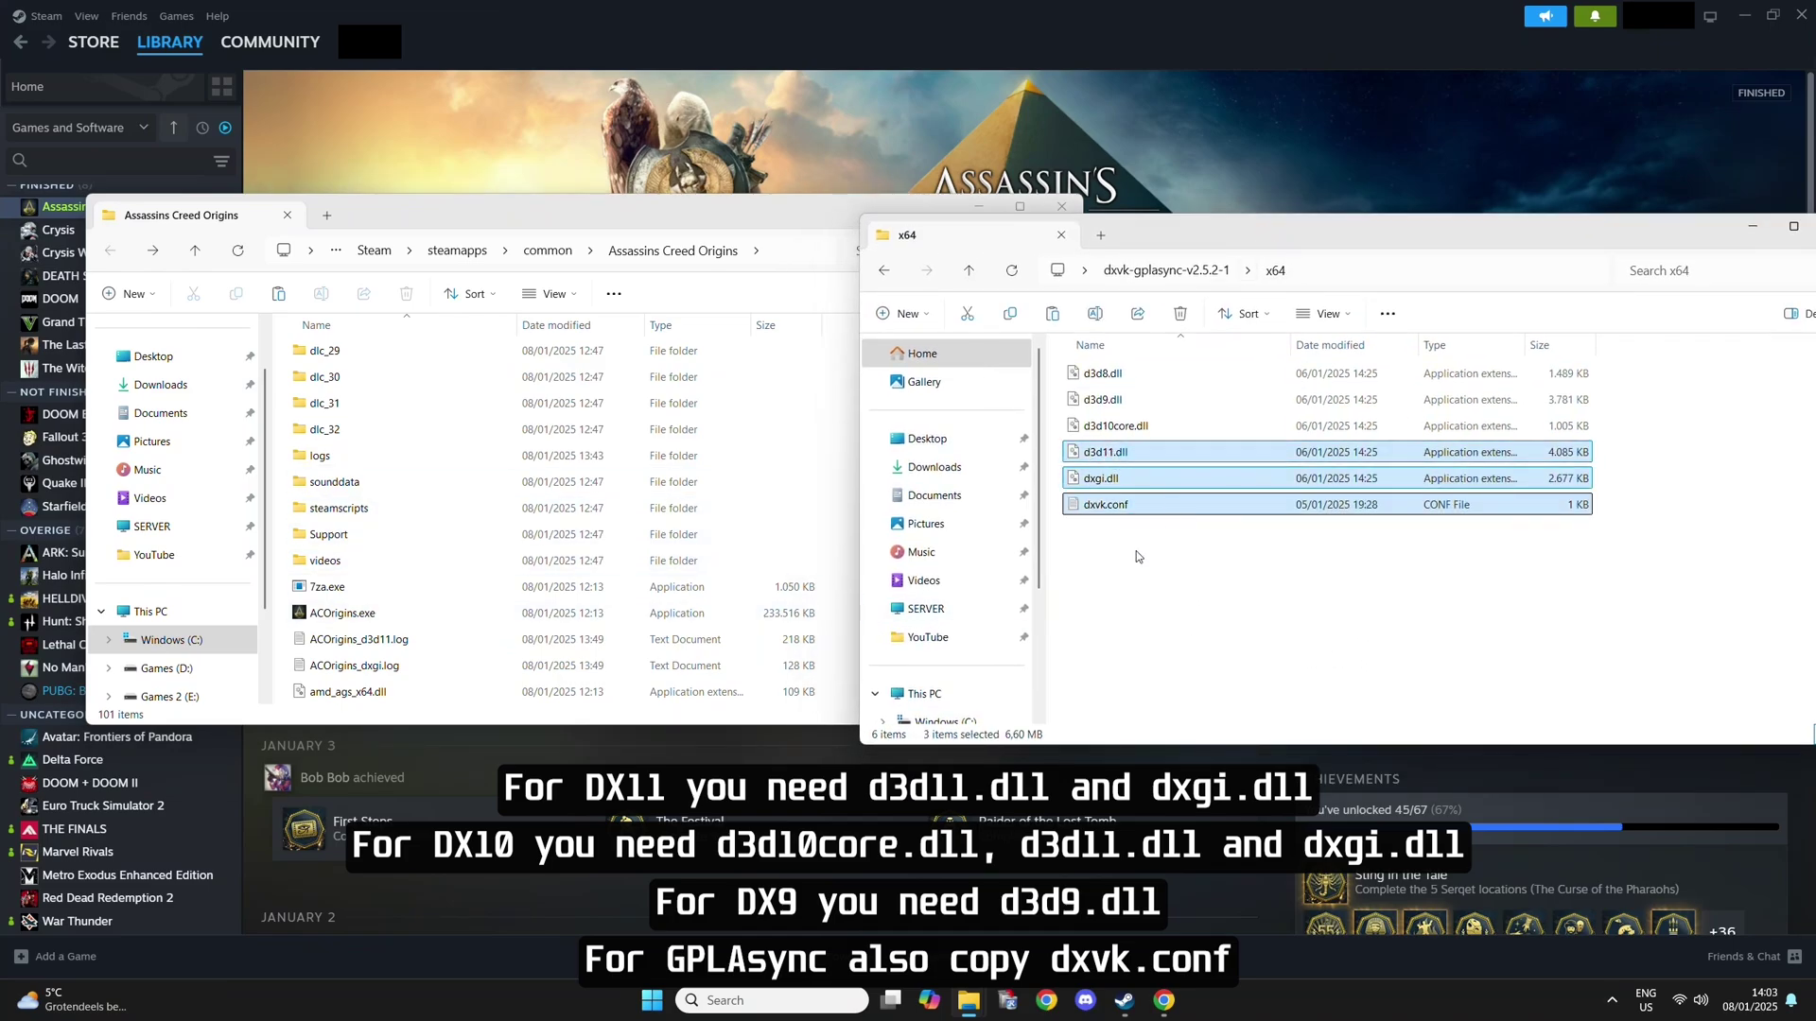
{"action": "left_click", "coordinate": [845, 527]}
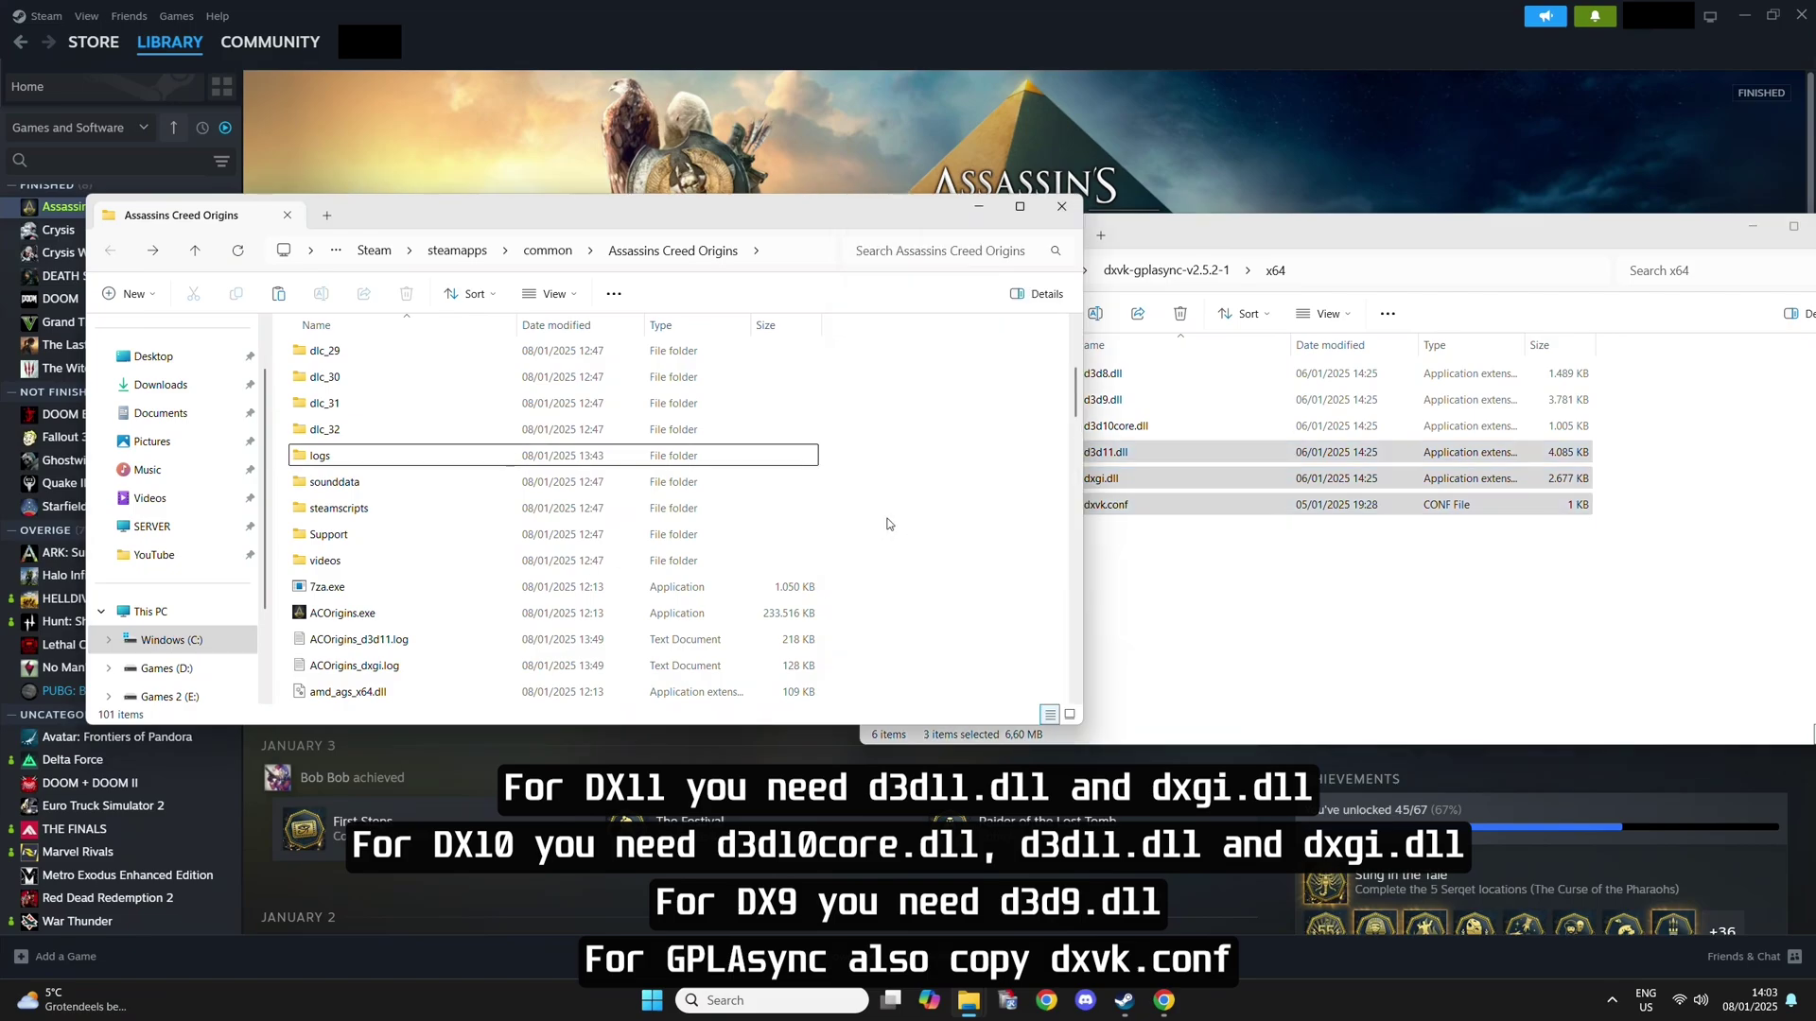
{"action": "key", "text": "ctrl+v"}
Step: Examine the DLL files in the gplasync x64 folder, including d3d8.dll, d3d9.dll and d3d10core.dll
{"action": "left_click", "coordinate": [1192, 599]}
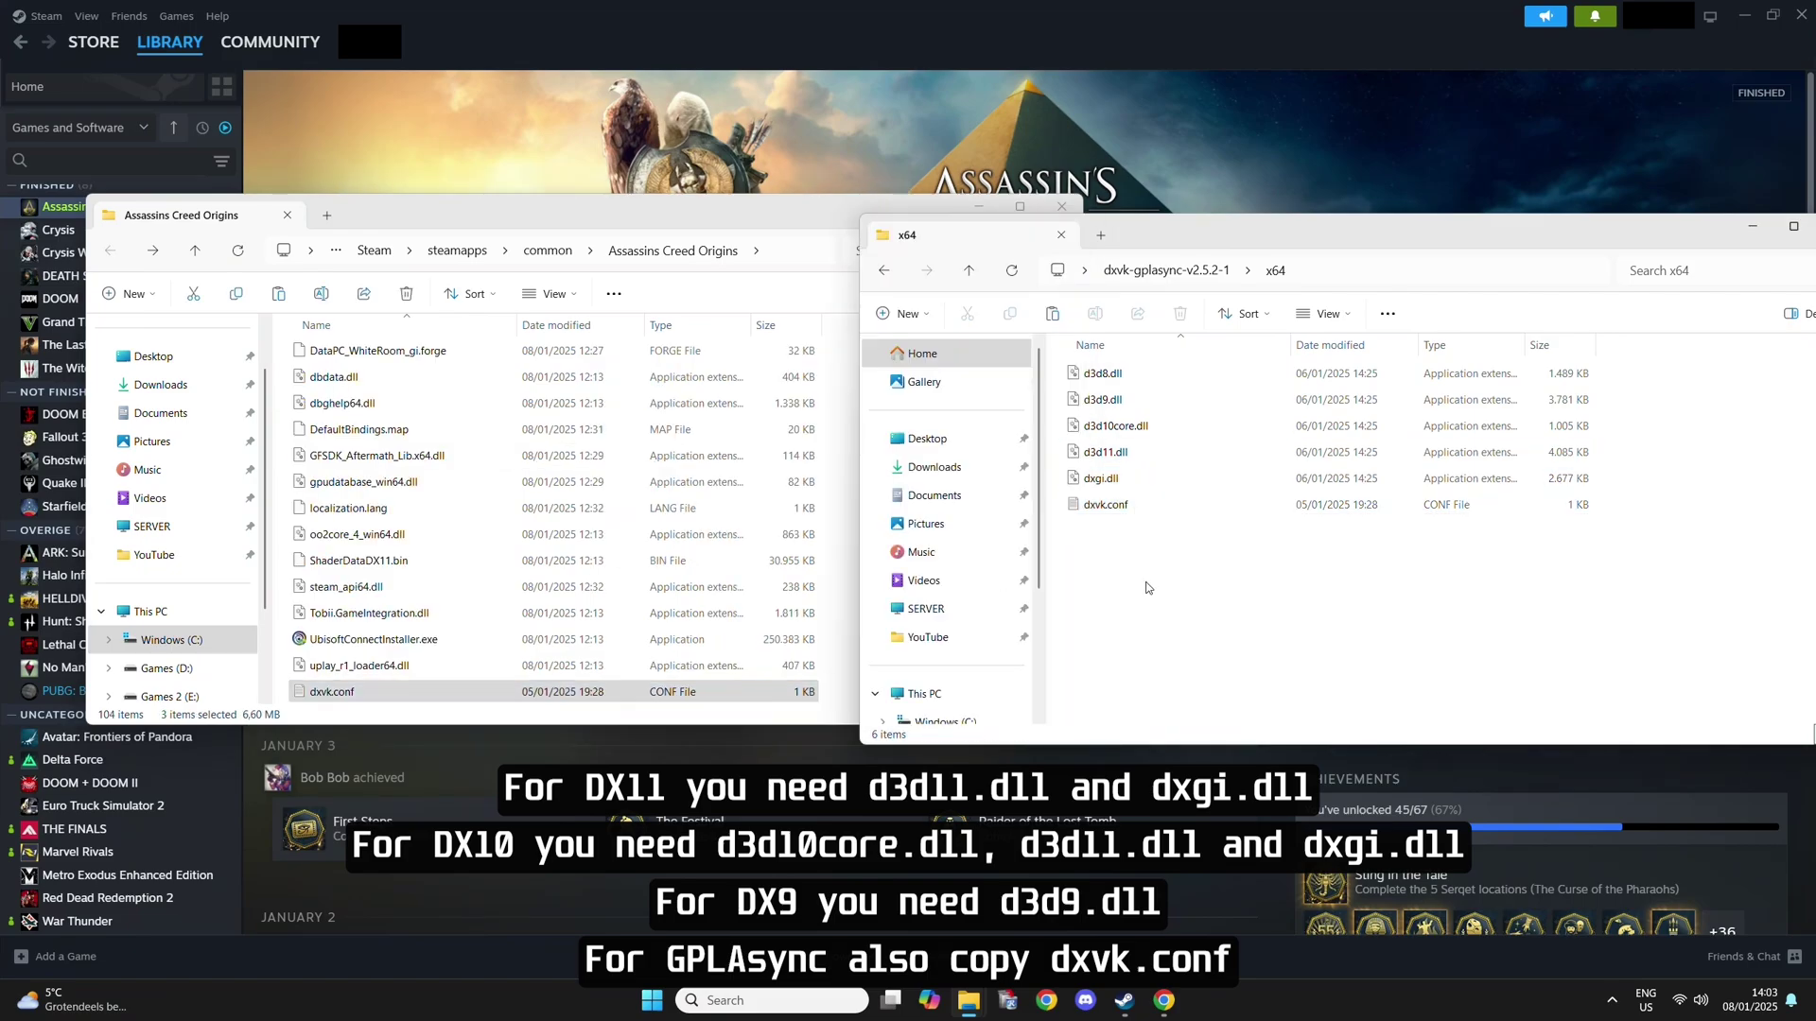
{"action": "left_click", "coordinate": [1114, 424]}
{"action": "left_click_drag", "start_coordinate": [1128, 583], "coordinate": [1136, 385]}
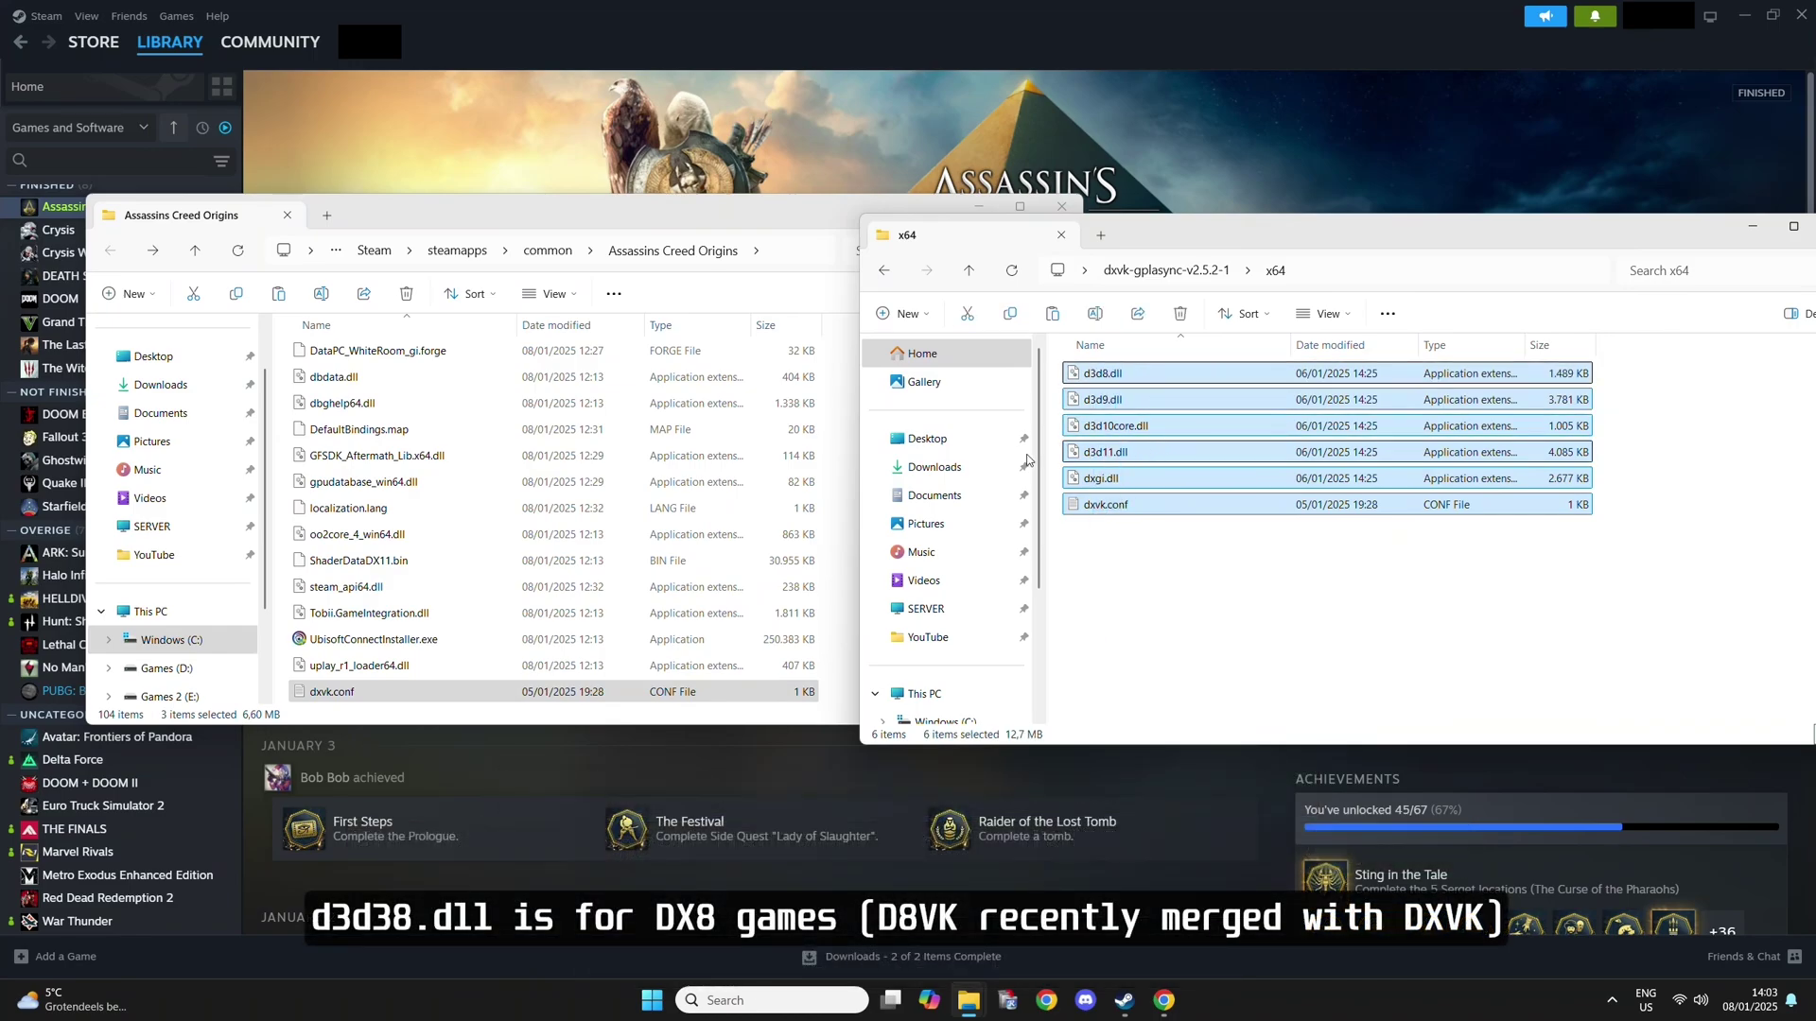
{"action": "left_click", "coordinate": [807, 208]}
{"action": "left_click", "coordinate": [1213, 585]}
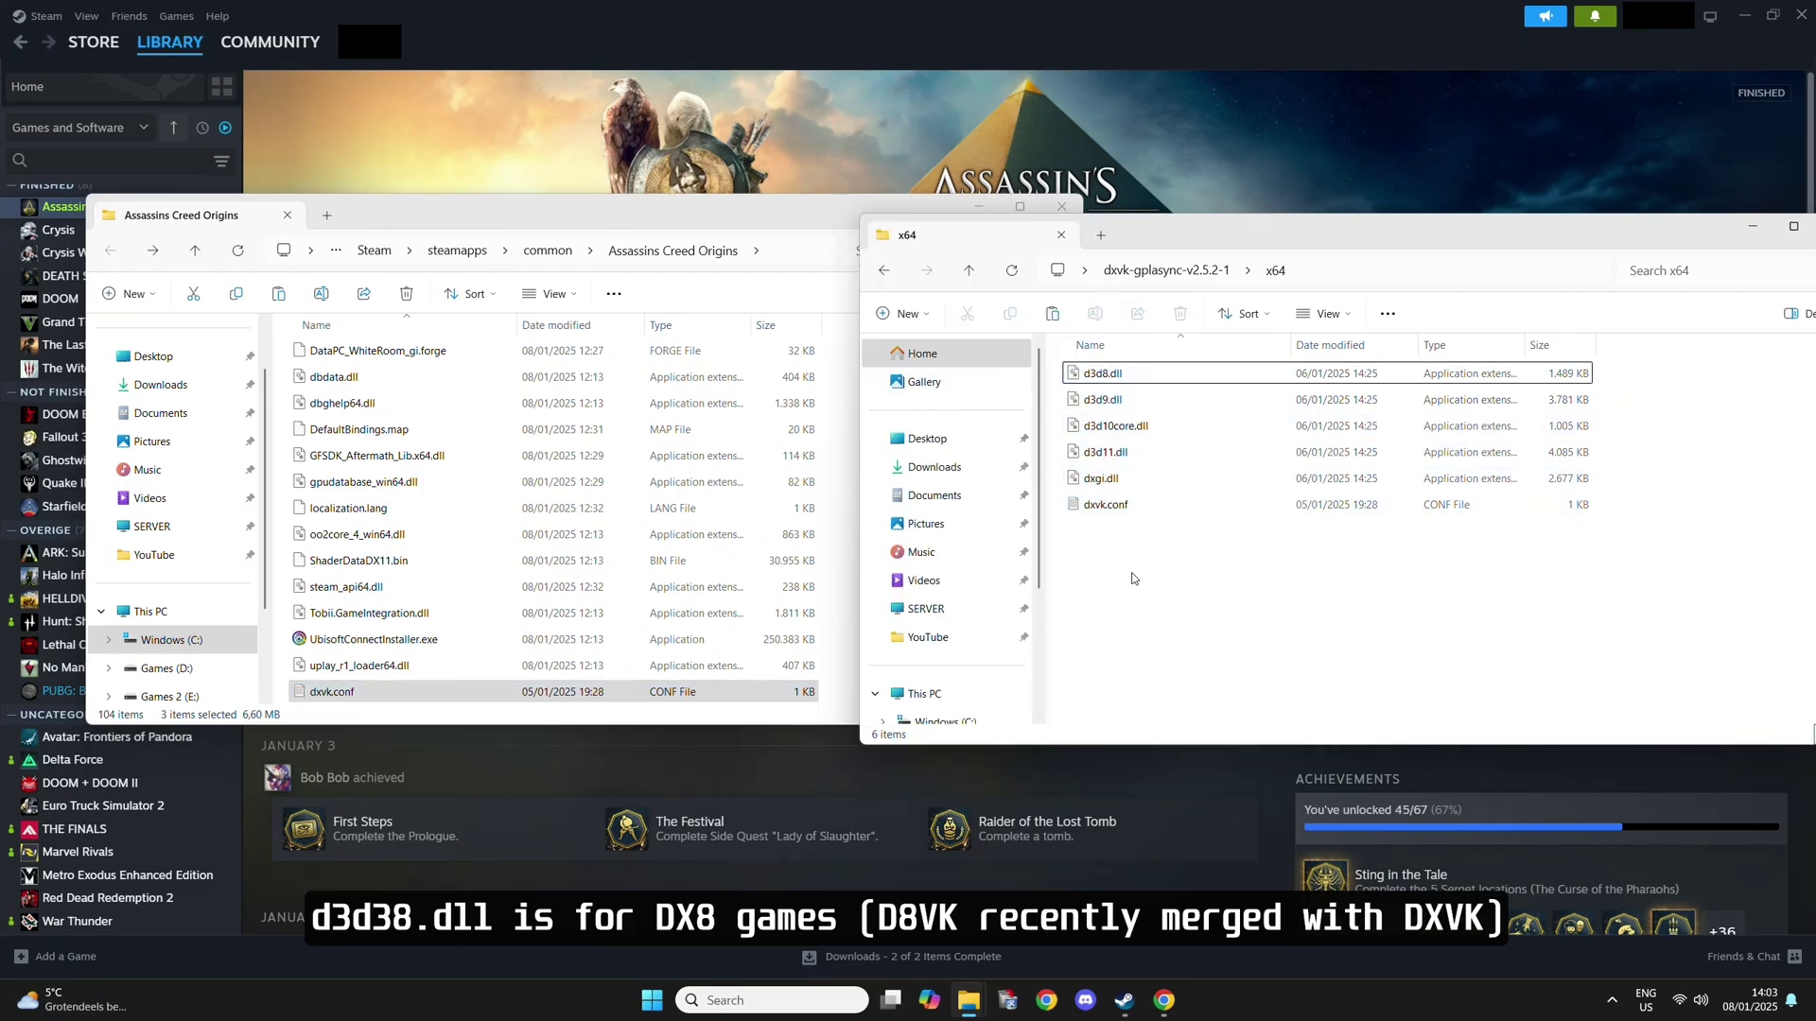
Step: Move the two folder windows farther apart and check the copied DXVK files in the game folder
{"action": "left_click_drag", "start_coordinate": [755, 214], "coordinate": [723, 219]}
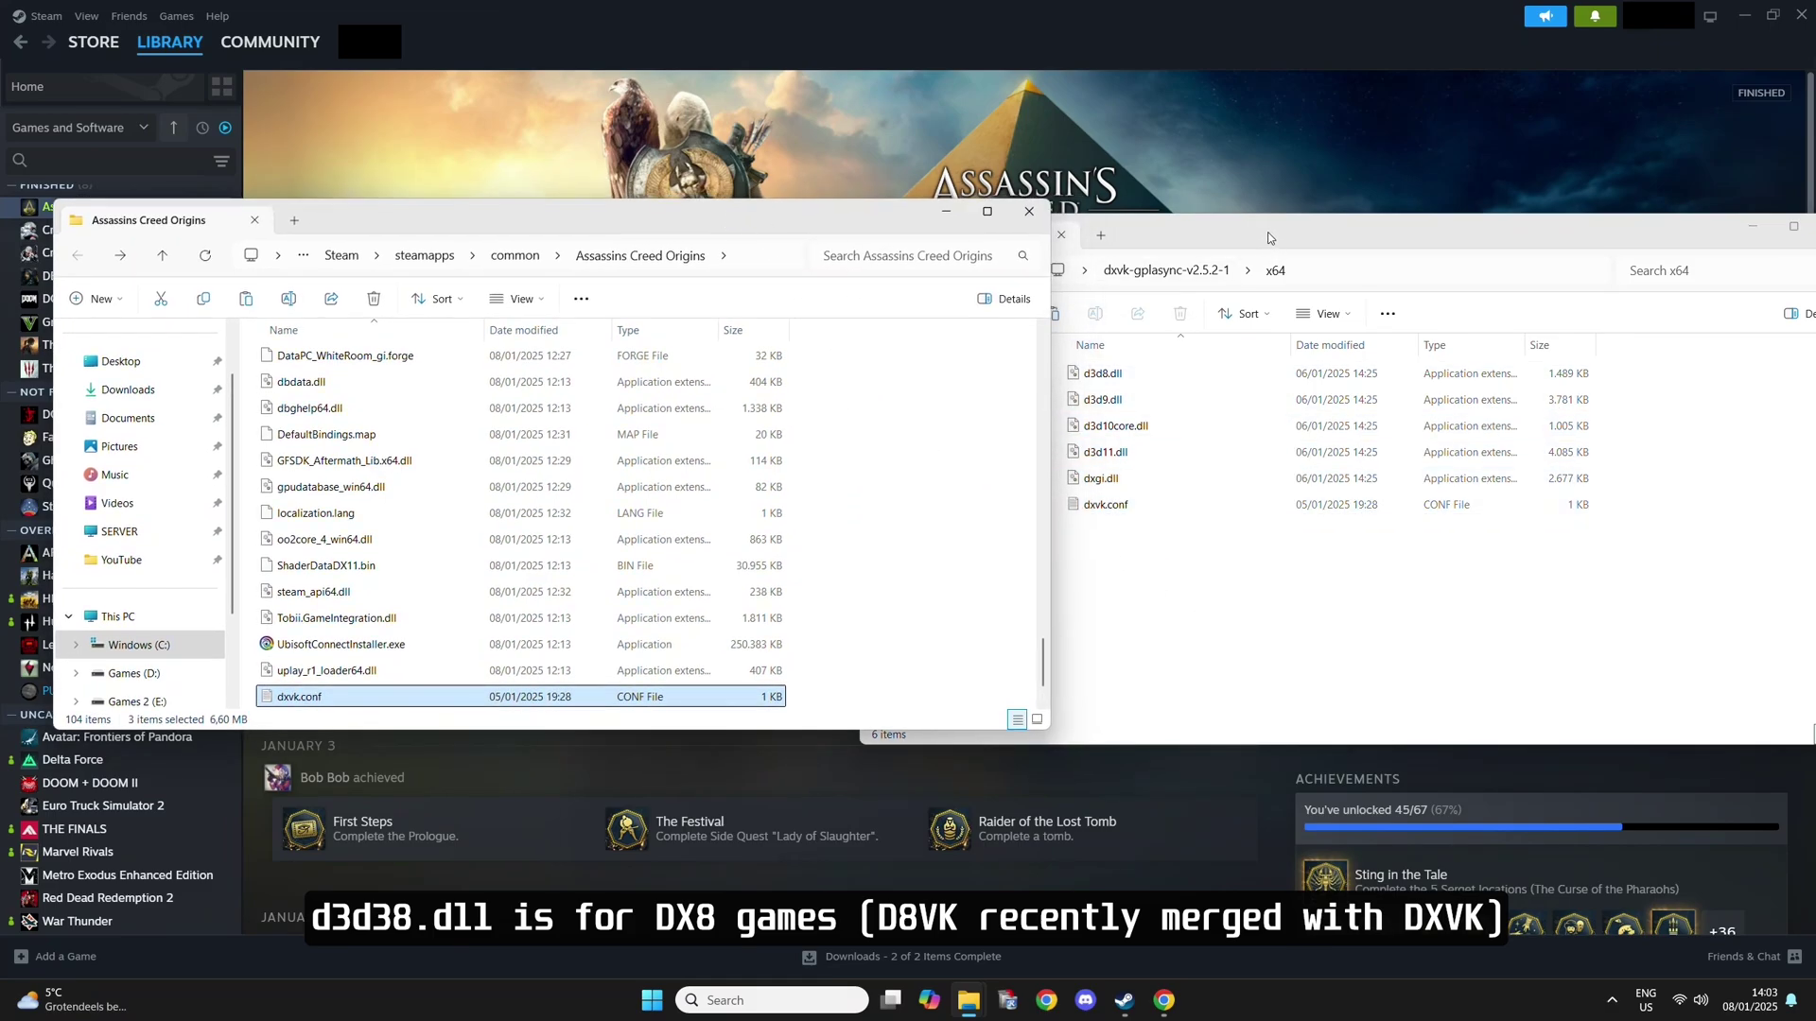
{"action": "left_click_drag", "start_coordinate": [1268, 236], "coordinate": [1307, 227]}
{"action": "scroll", "coordinate": [709, 559], "scroll_direction": "down", "scroll_amount": 1}
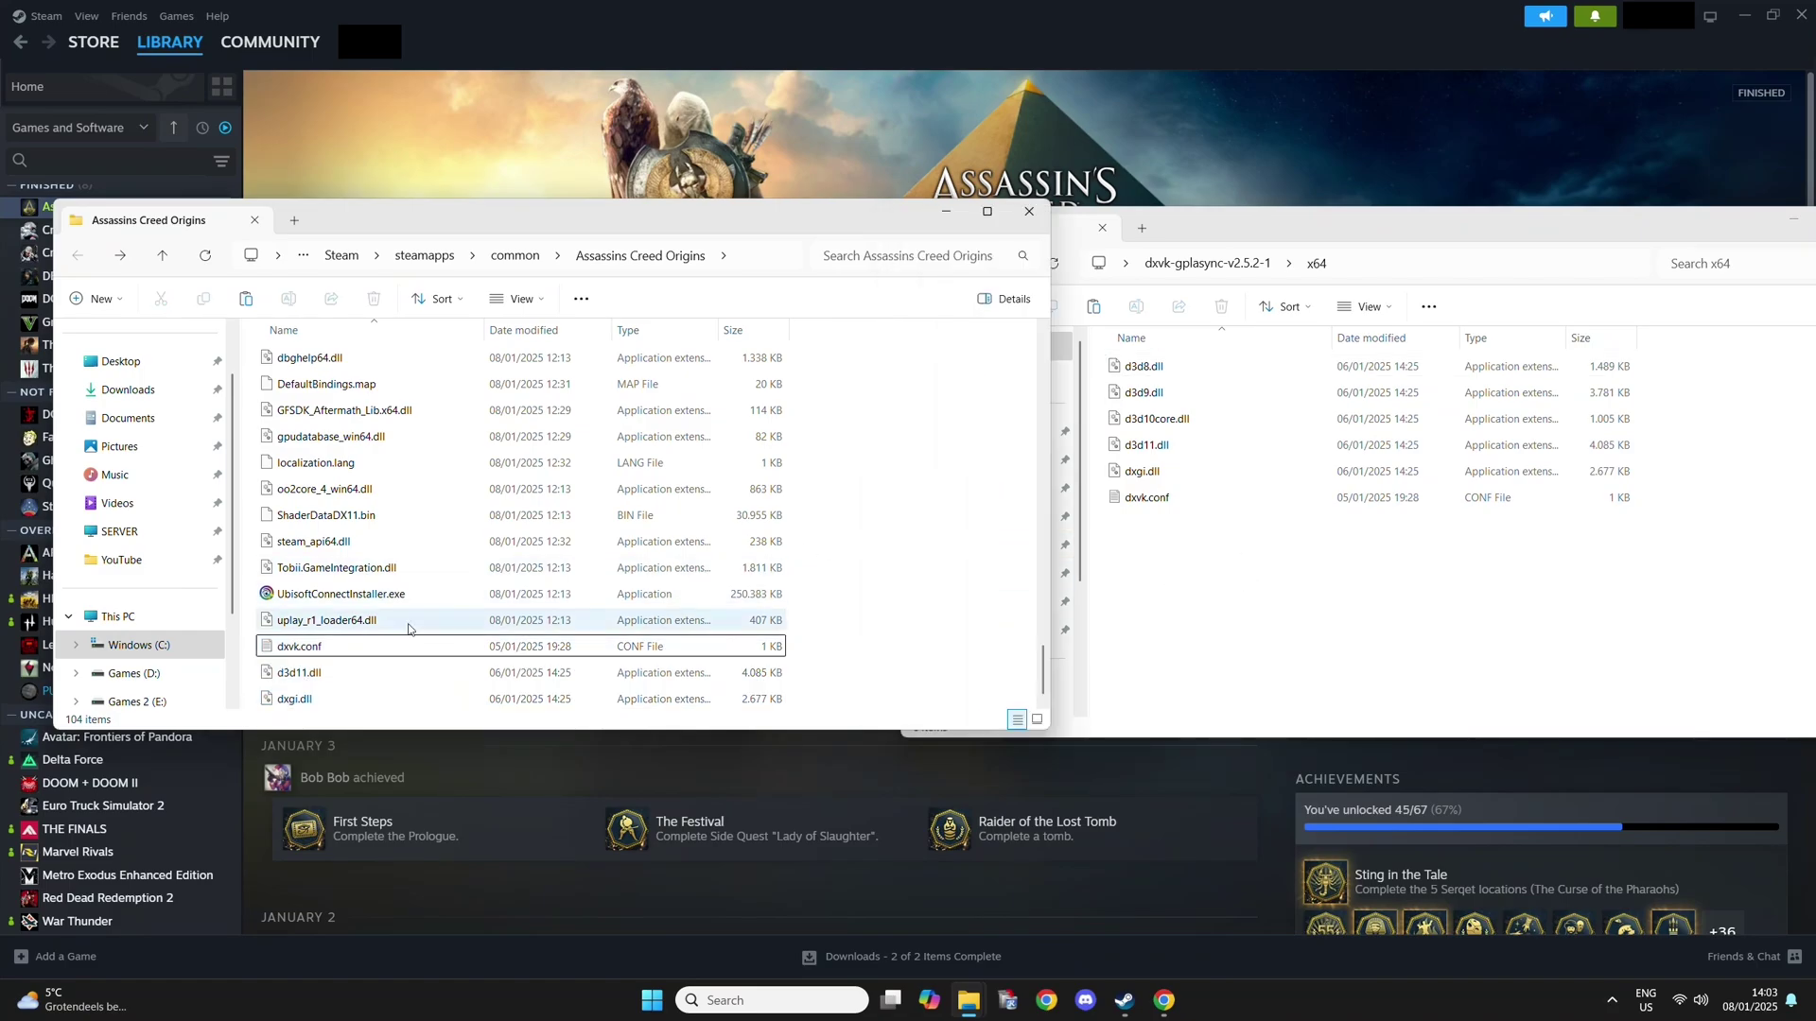
Step: Switch to the Steam library and launch Assassin's Creed Origins with the copied DXVK files
{"action": "left_click", "coordinate": [456, 24]}
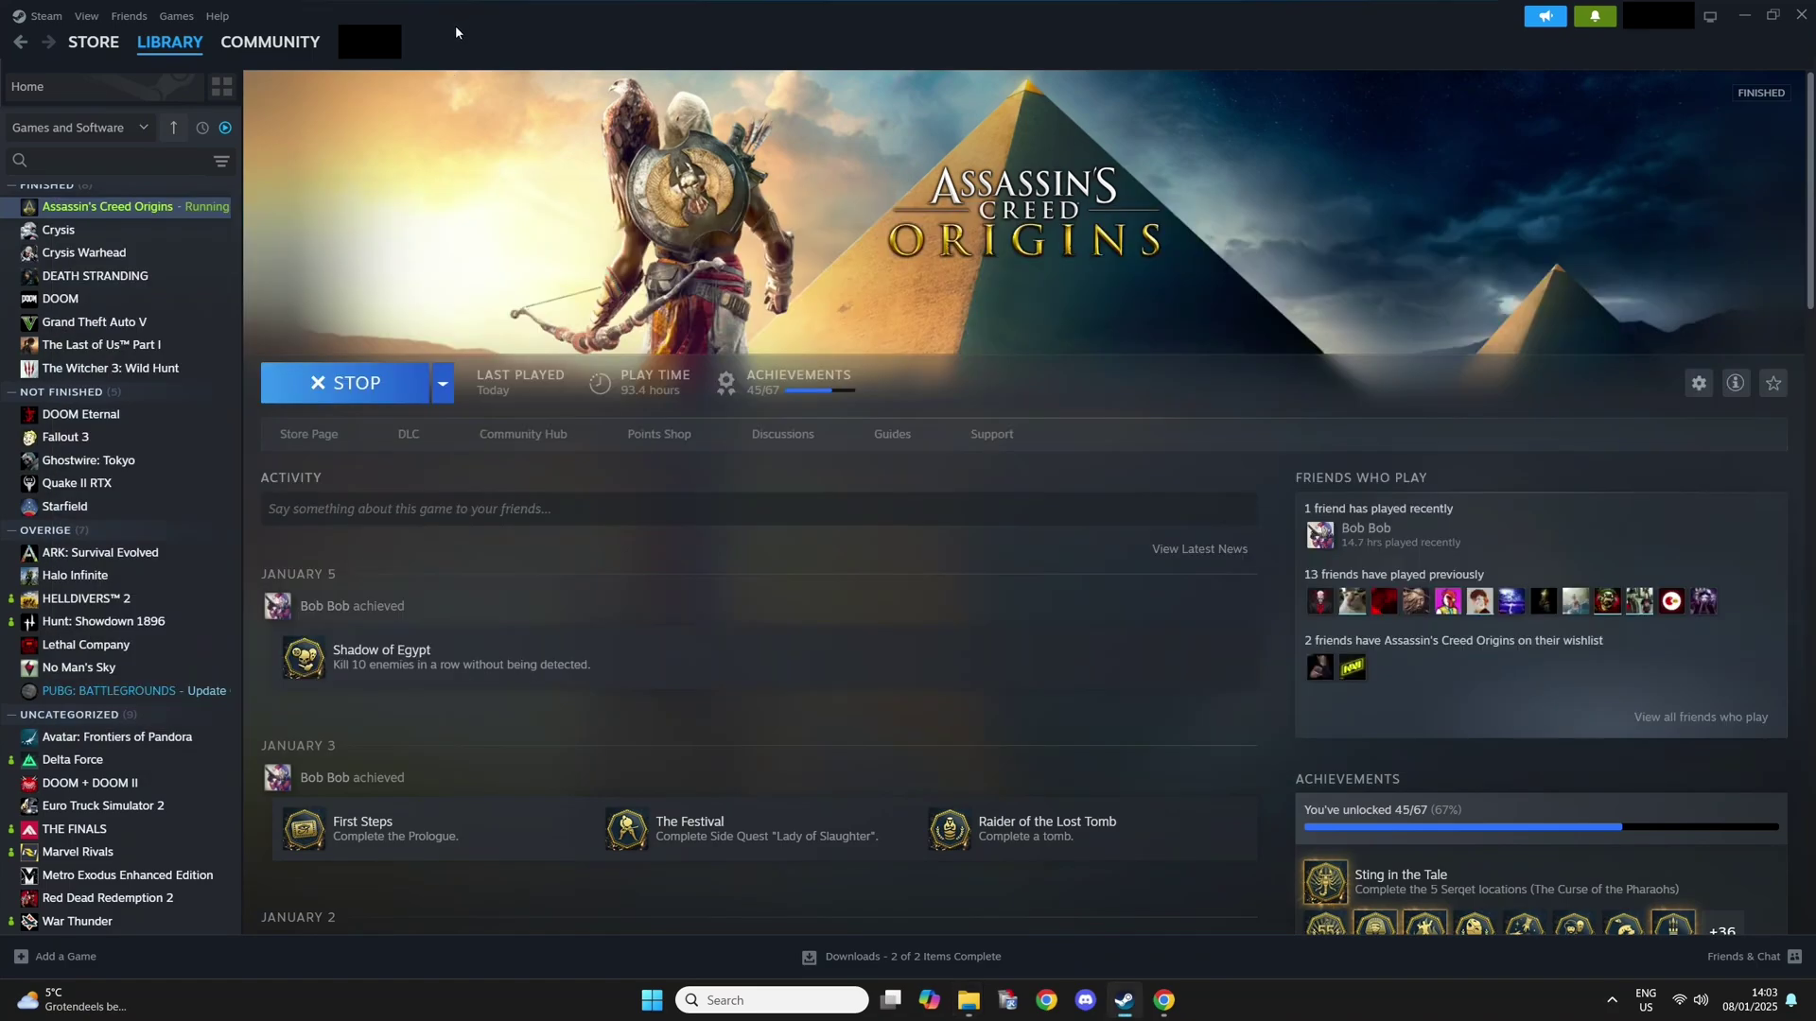
{"action": "left_click", "coordinate": [364, 397]}
{"action": "left_click", "coordinate": [897, 530]}
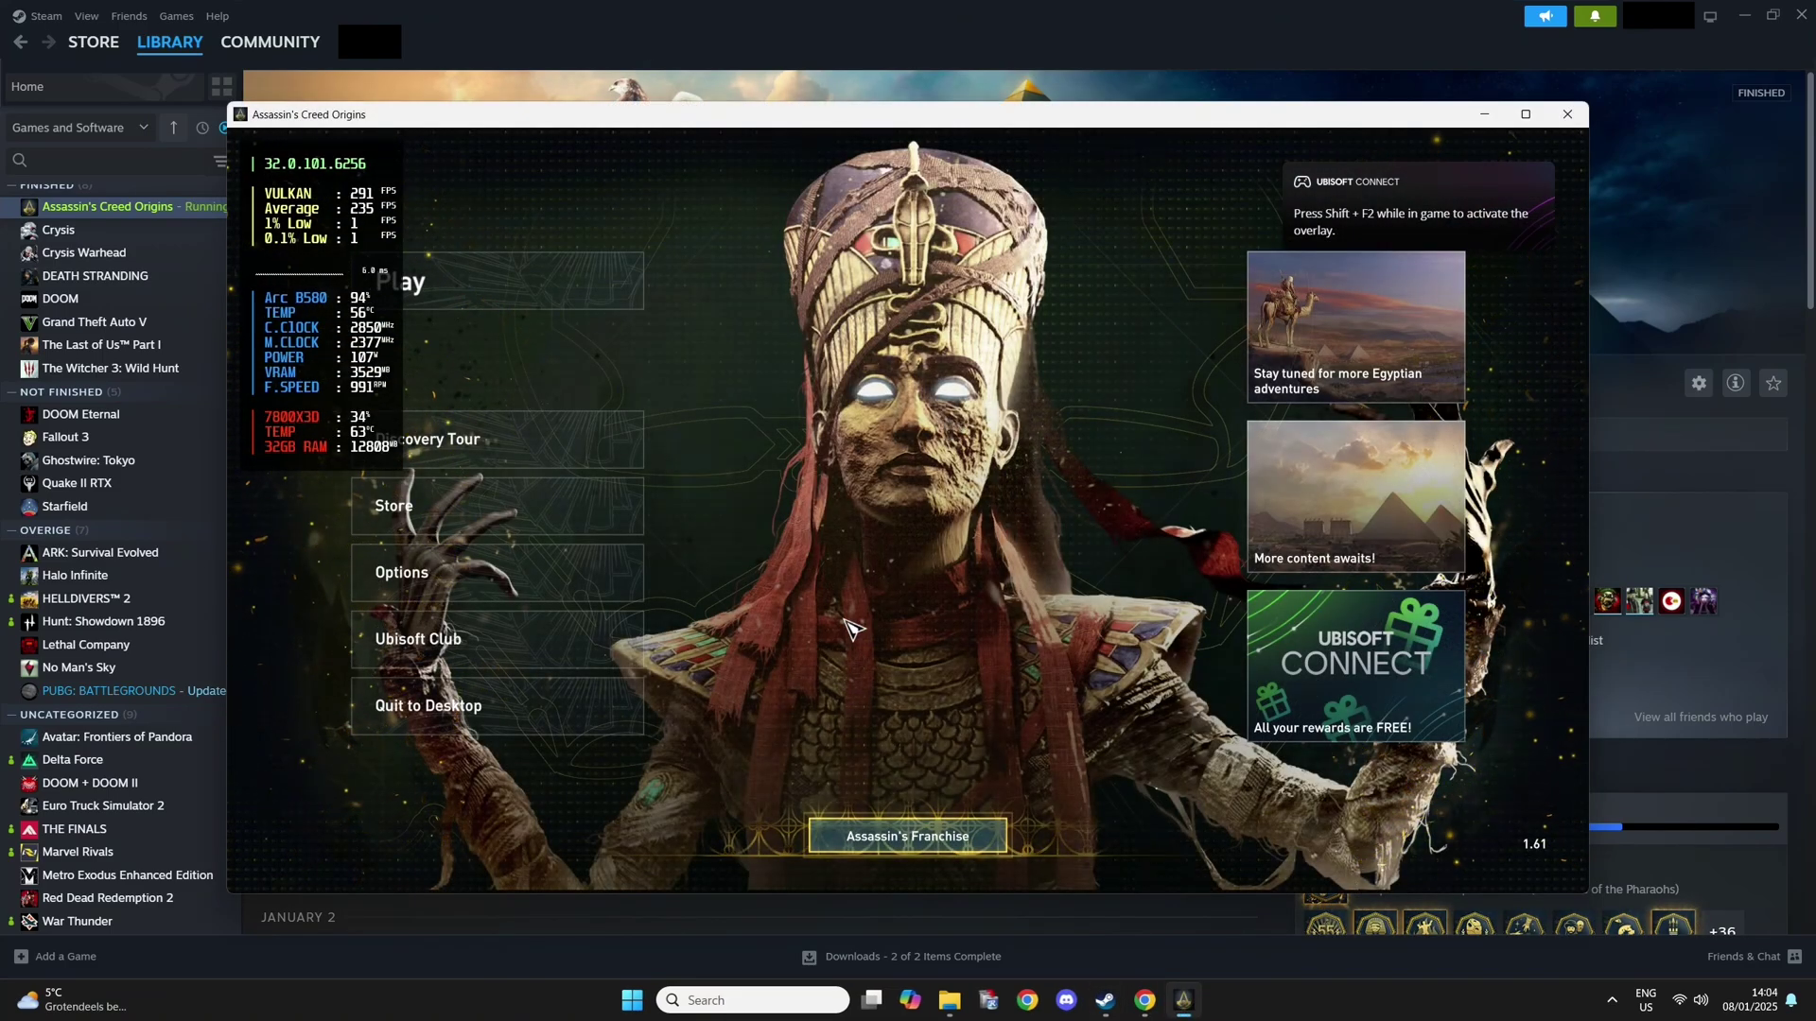
Step: Review the game's Display and Graphics options, then return to its main menu
{"action": "left_click", "coordinate": [605, 573]}
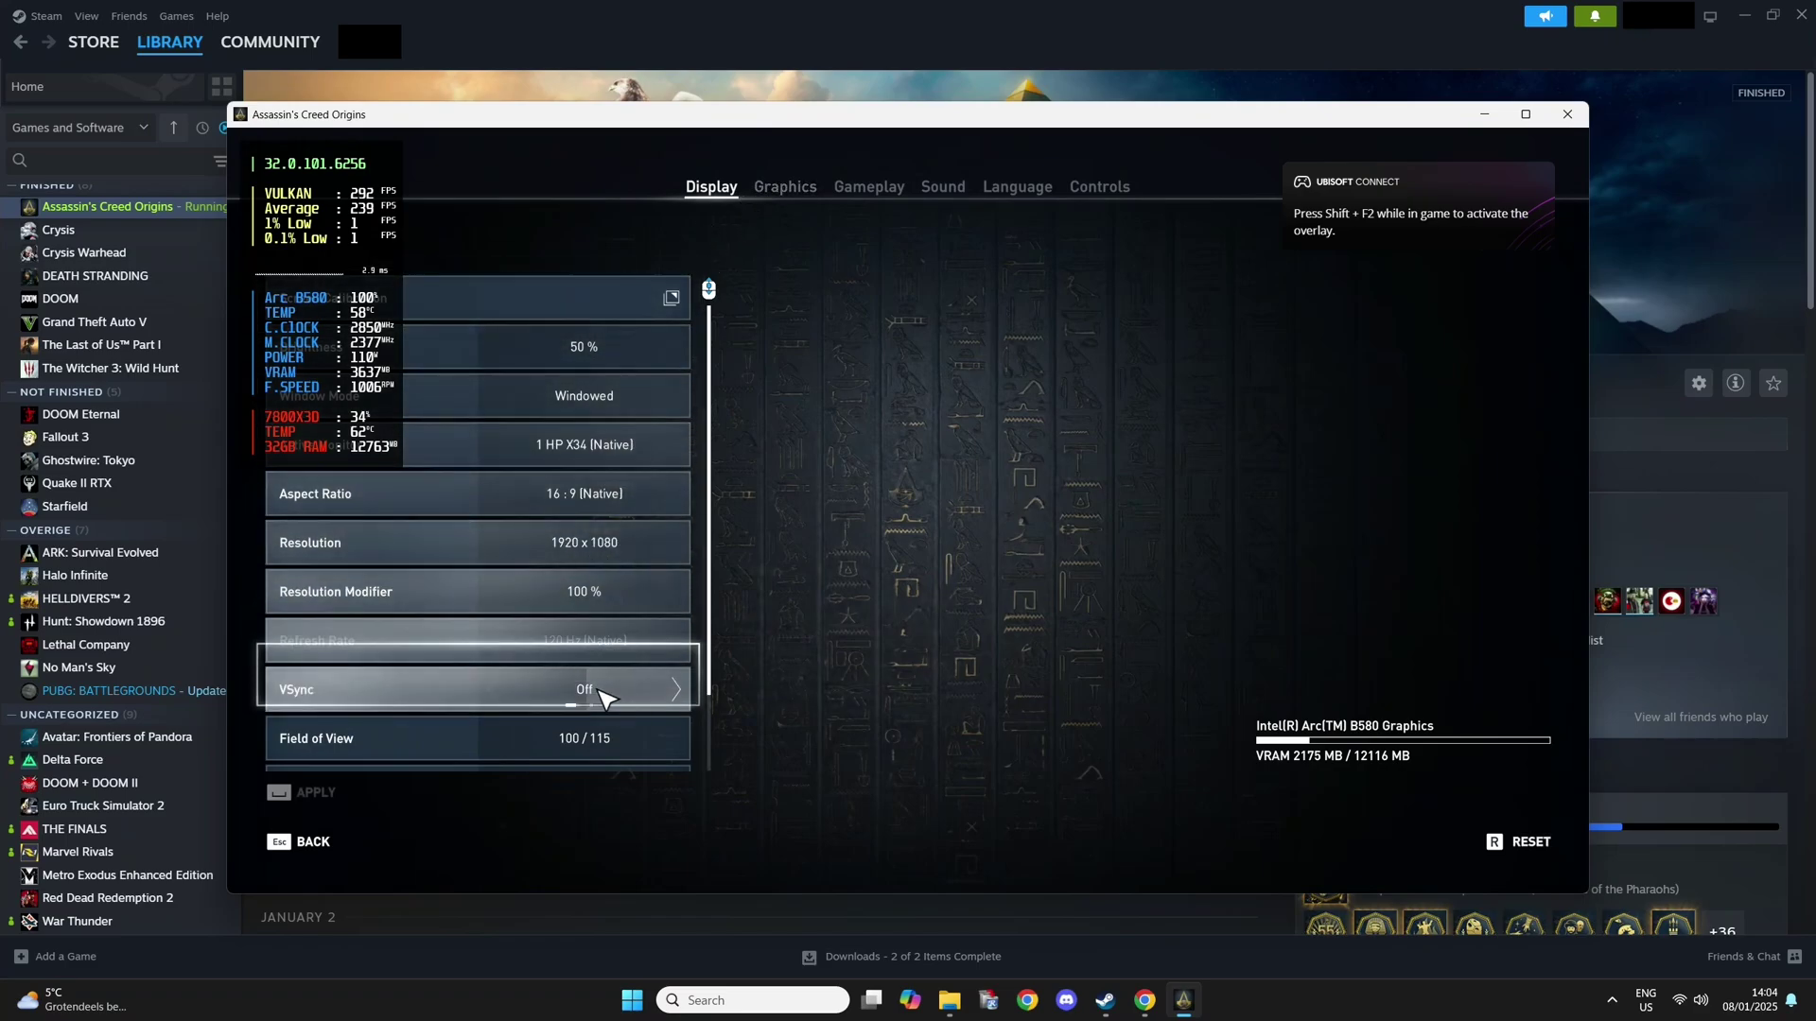
{"action": "scroll", "coordinate": [592, 700], "scroll_direction": "down", "scroll_amount": 3}
{"action": "scroll", "coordinate": [592, 704], "scroll_direction": "up", "scroll_amount": 3}
{"action": "left_click", "coordinate": [783, 185]}
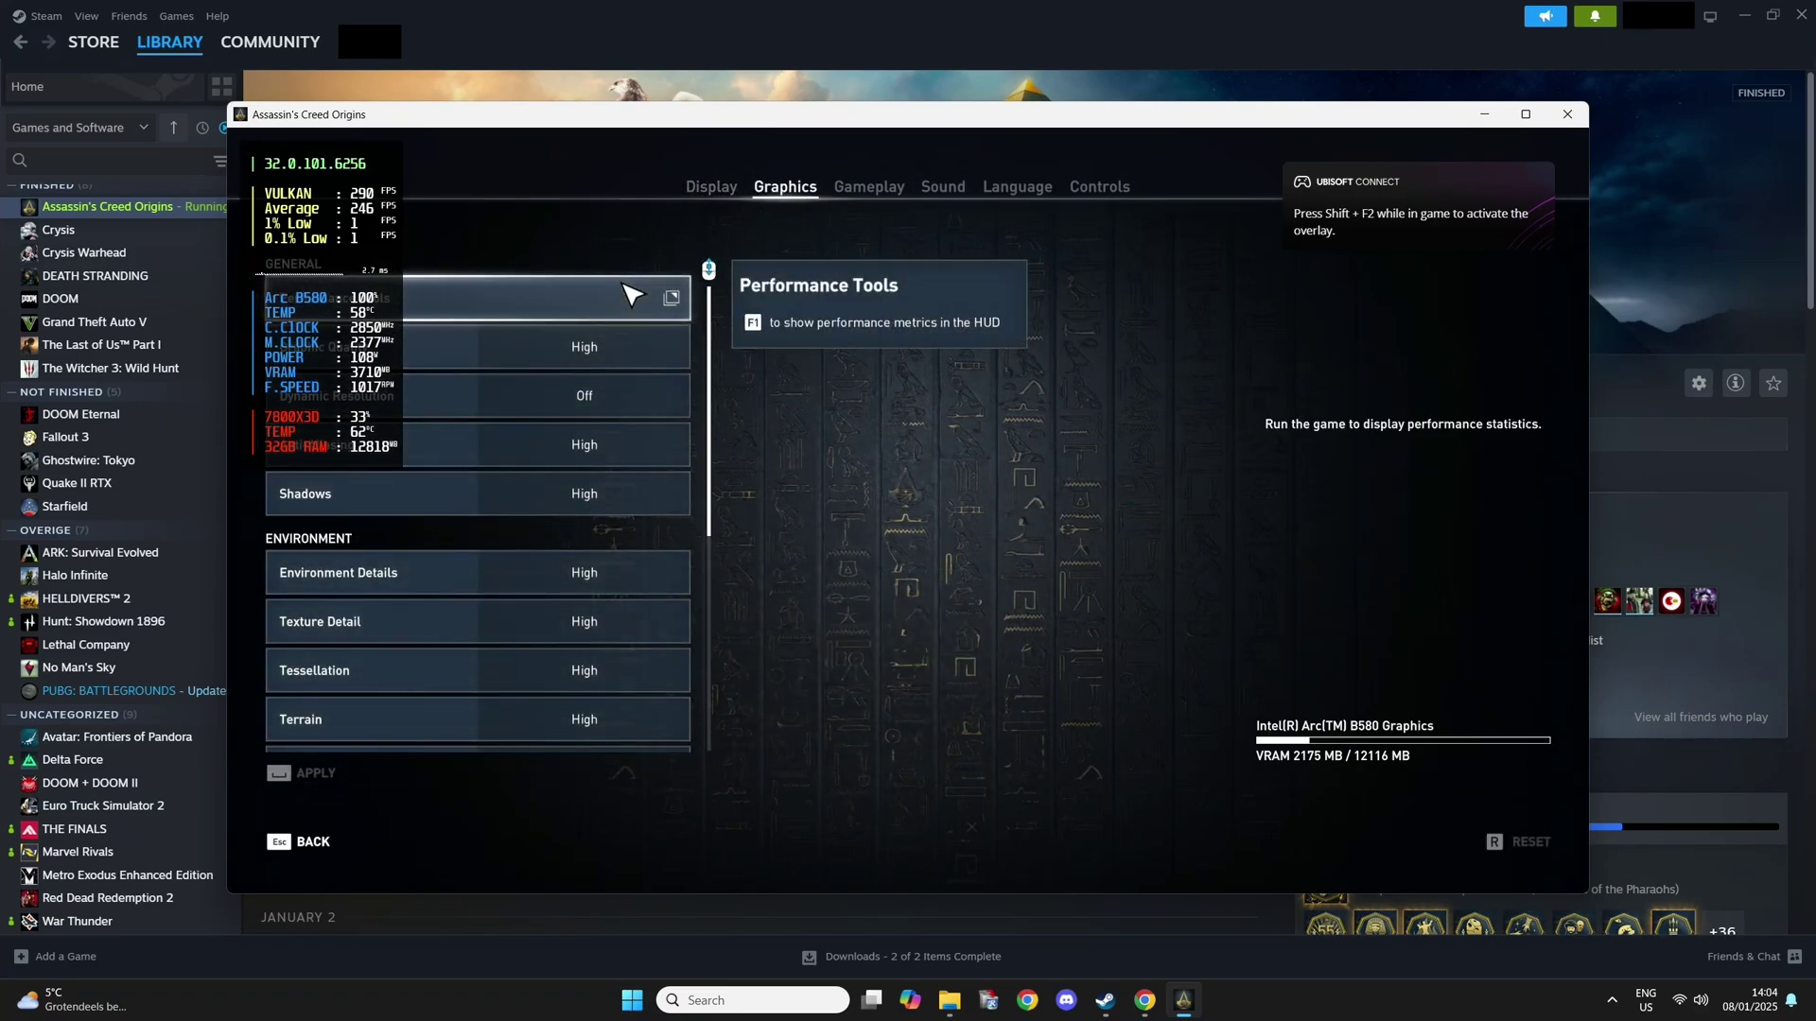
{"action": "key", "text": "Escape"}
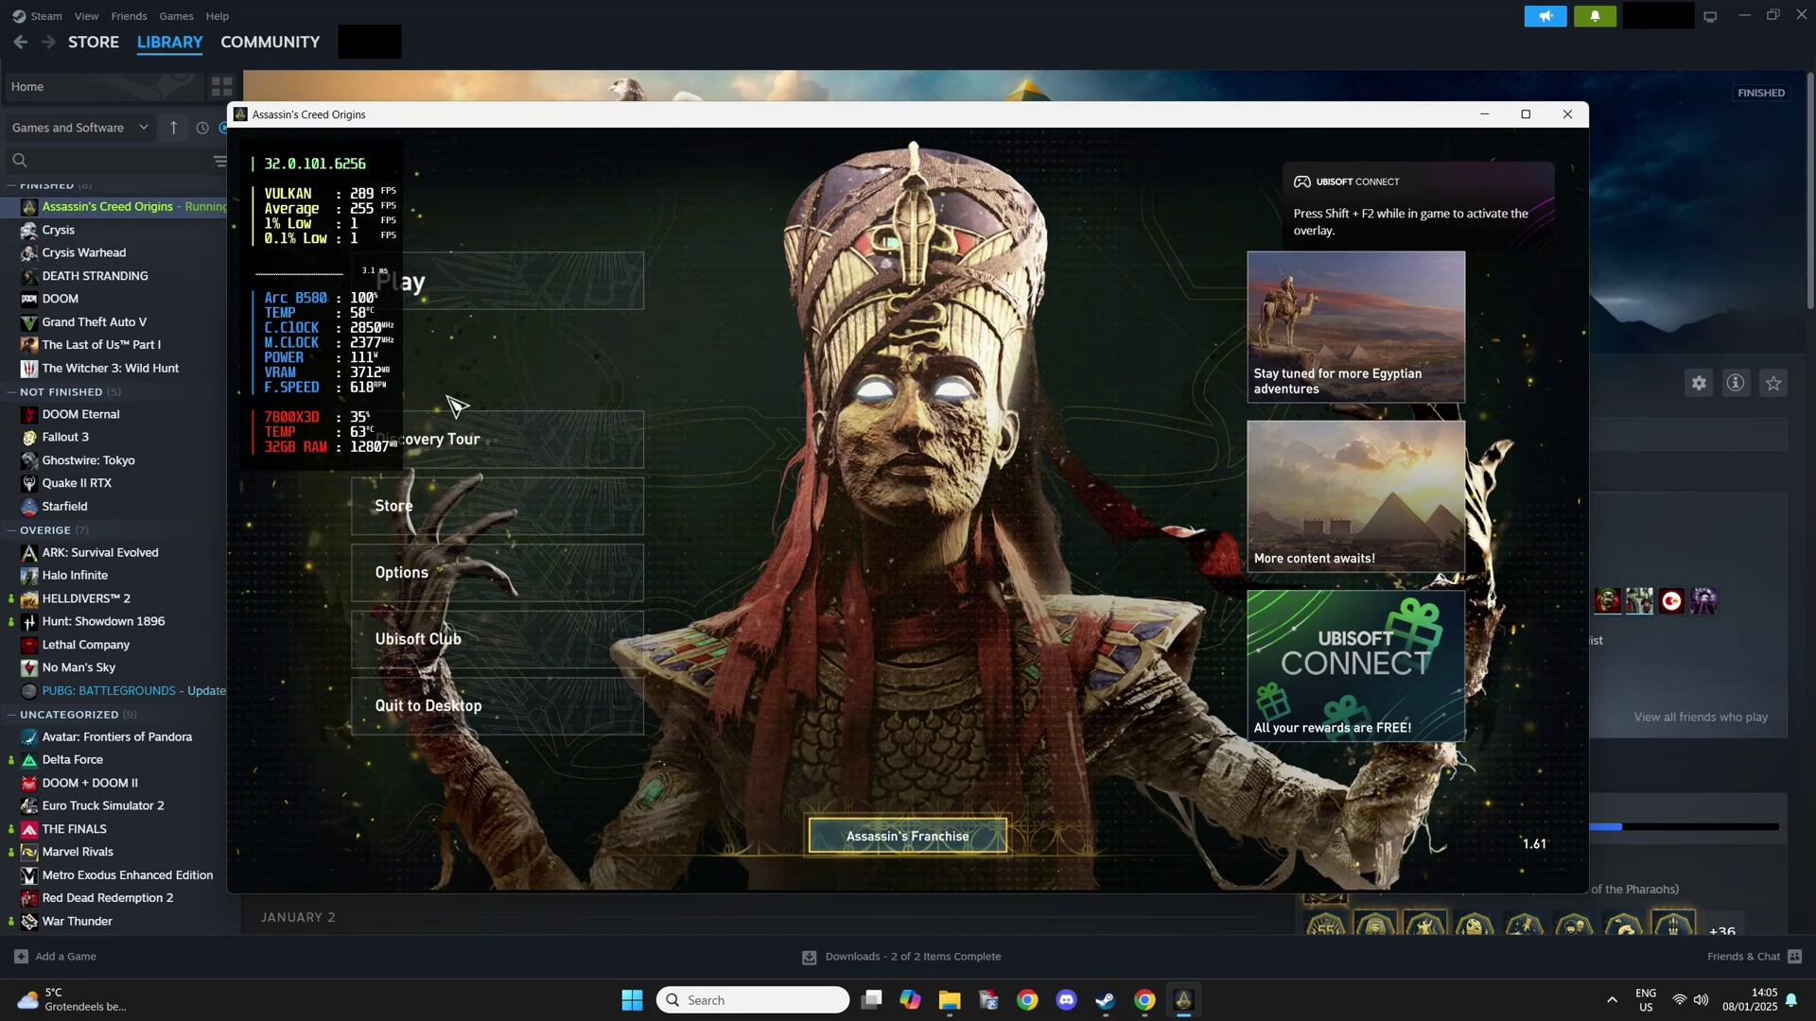
Step: Check the Vulkan SDK and runtime downloads on the LunarXchange page in Chrome, then return to the game window
{"action": "key", "text": "super"}
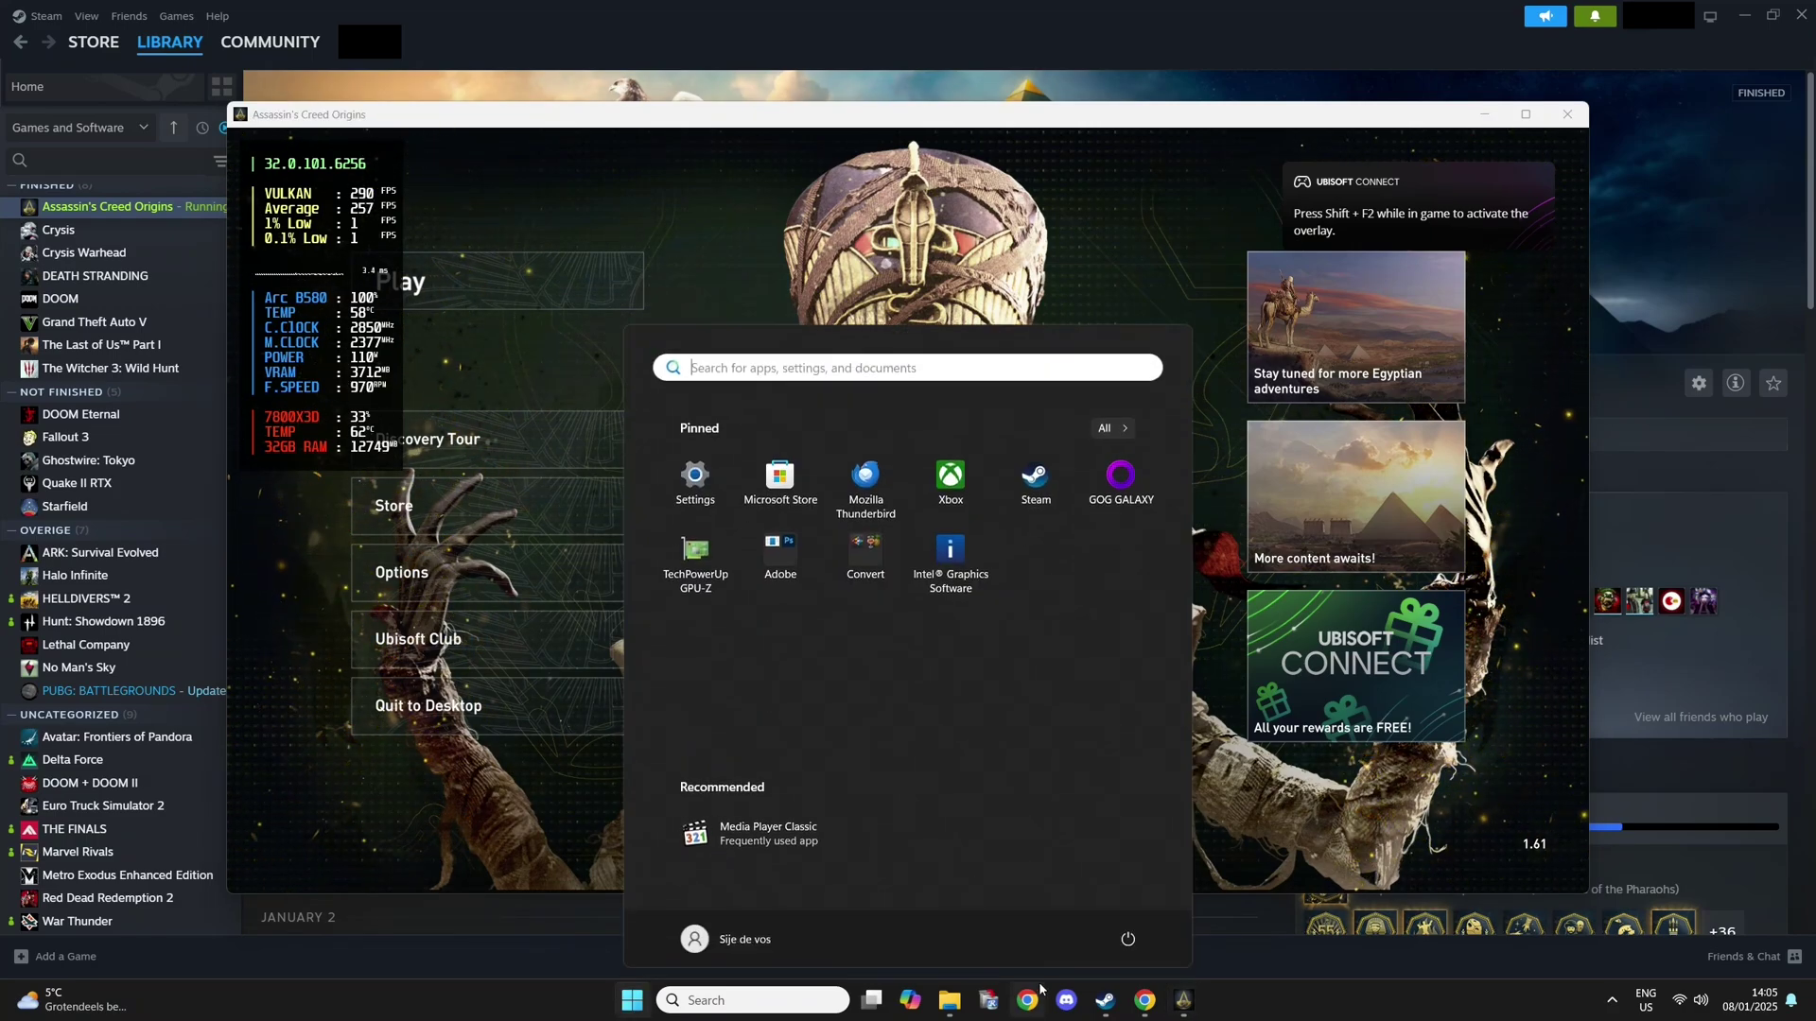
{"action": "left_click", "coordinate": [1153, 1012]}
{"action": "left_click", "coordinate": [554, 21]}
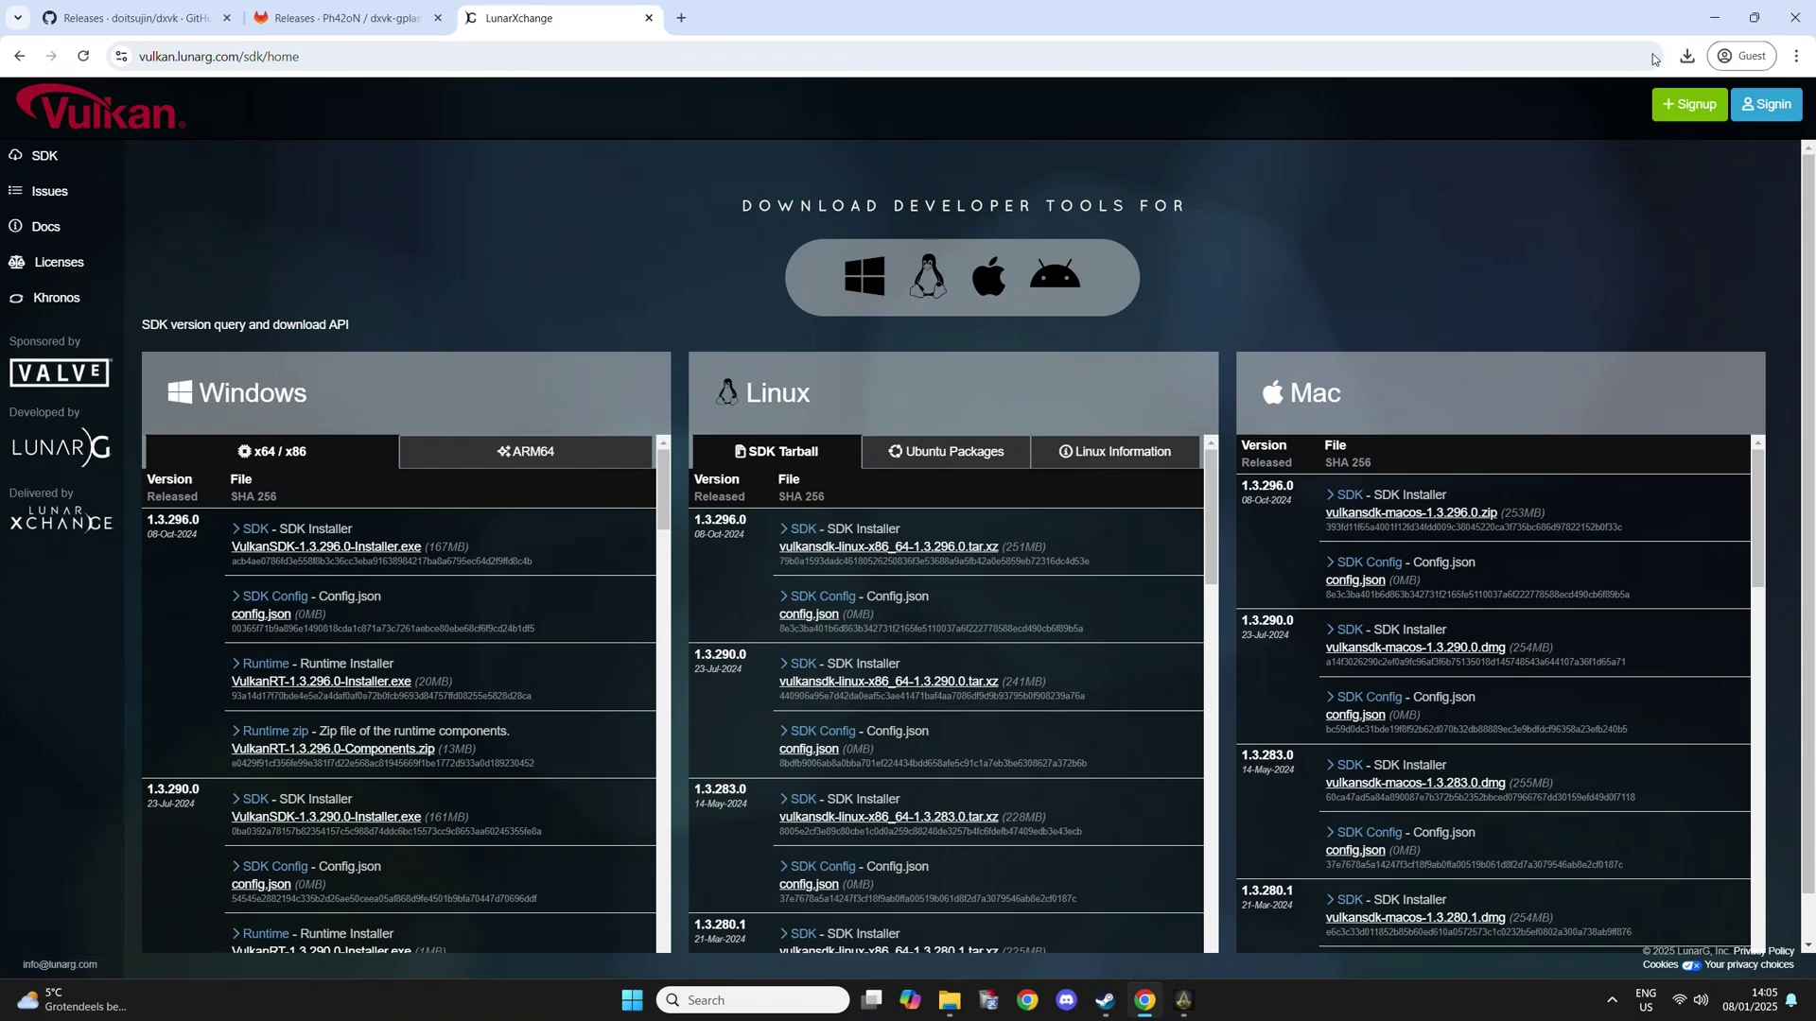
{"action": "mouse_move", "coordinate": [1196, 992]}
{"action": "left_click", "coordinate": [1200, 899]}
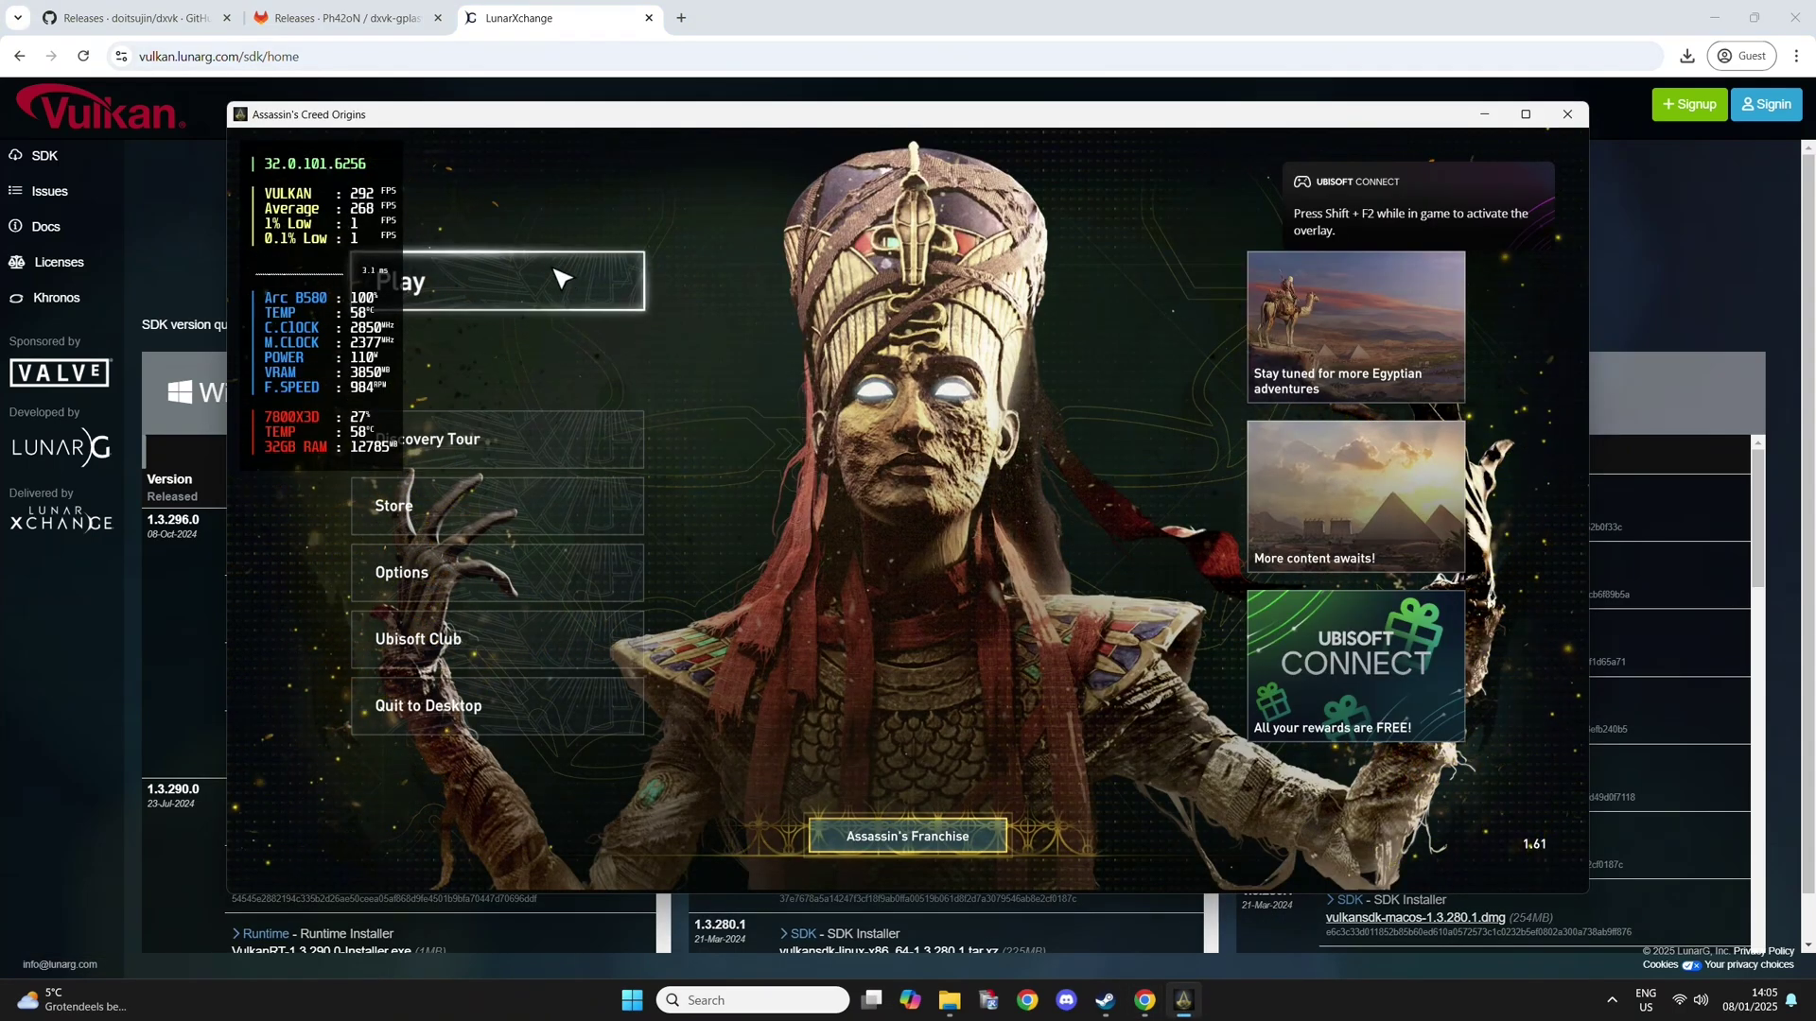
Step: Load the saved game from the main menu and walk through Memphis to check performance in the overlay
{"action": "left_click", "coordinate": [619, 279]}
{"action": "left_click", "coordinate": [558, 358]}
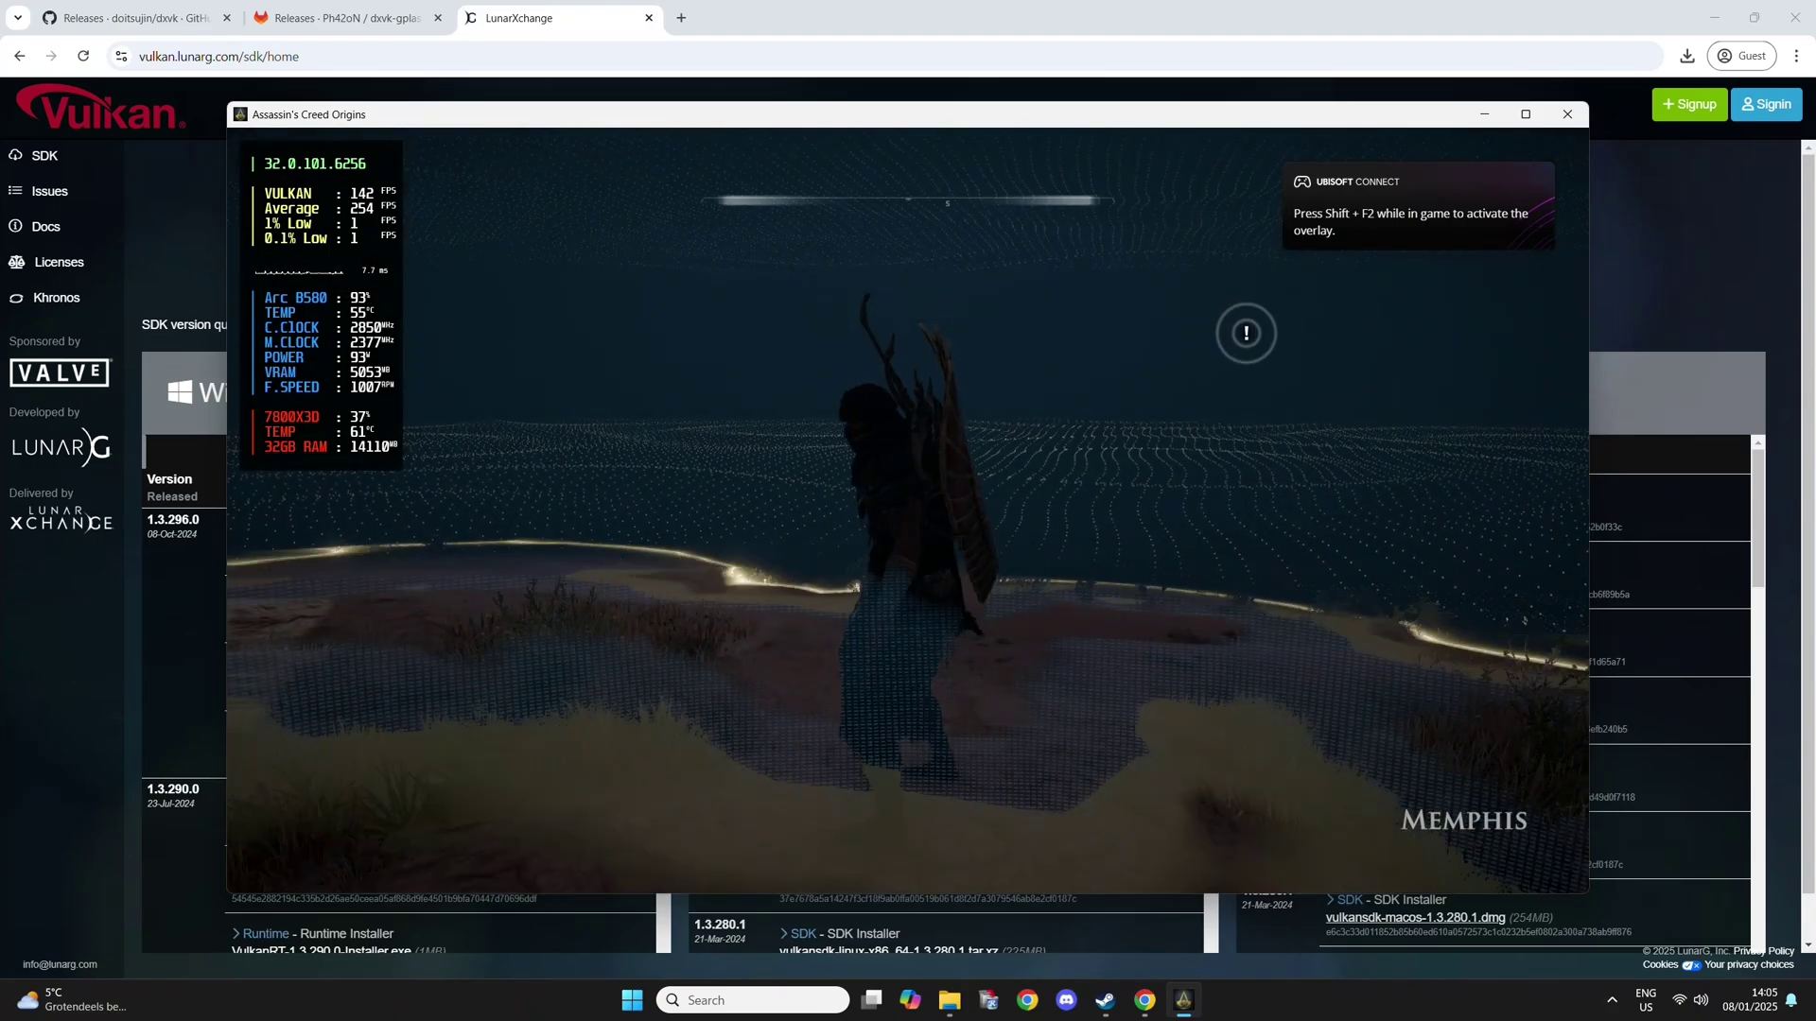
{"action": "key", "text": "w"}
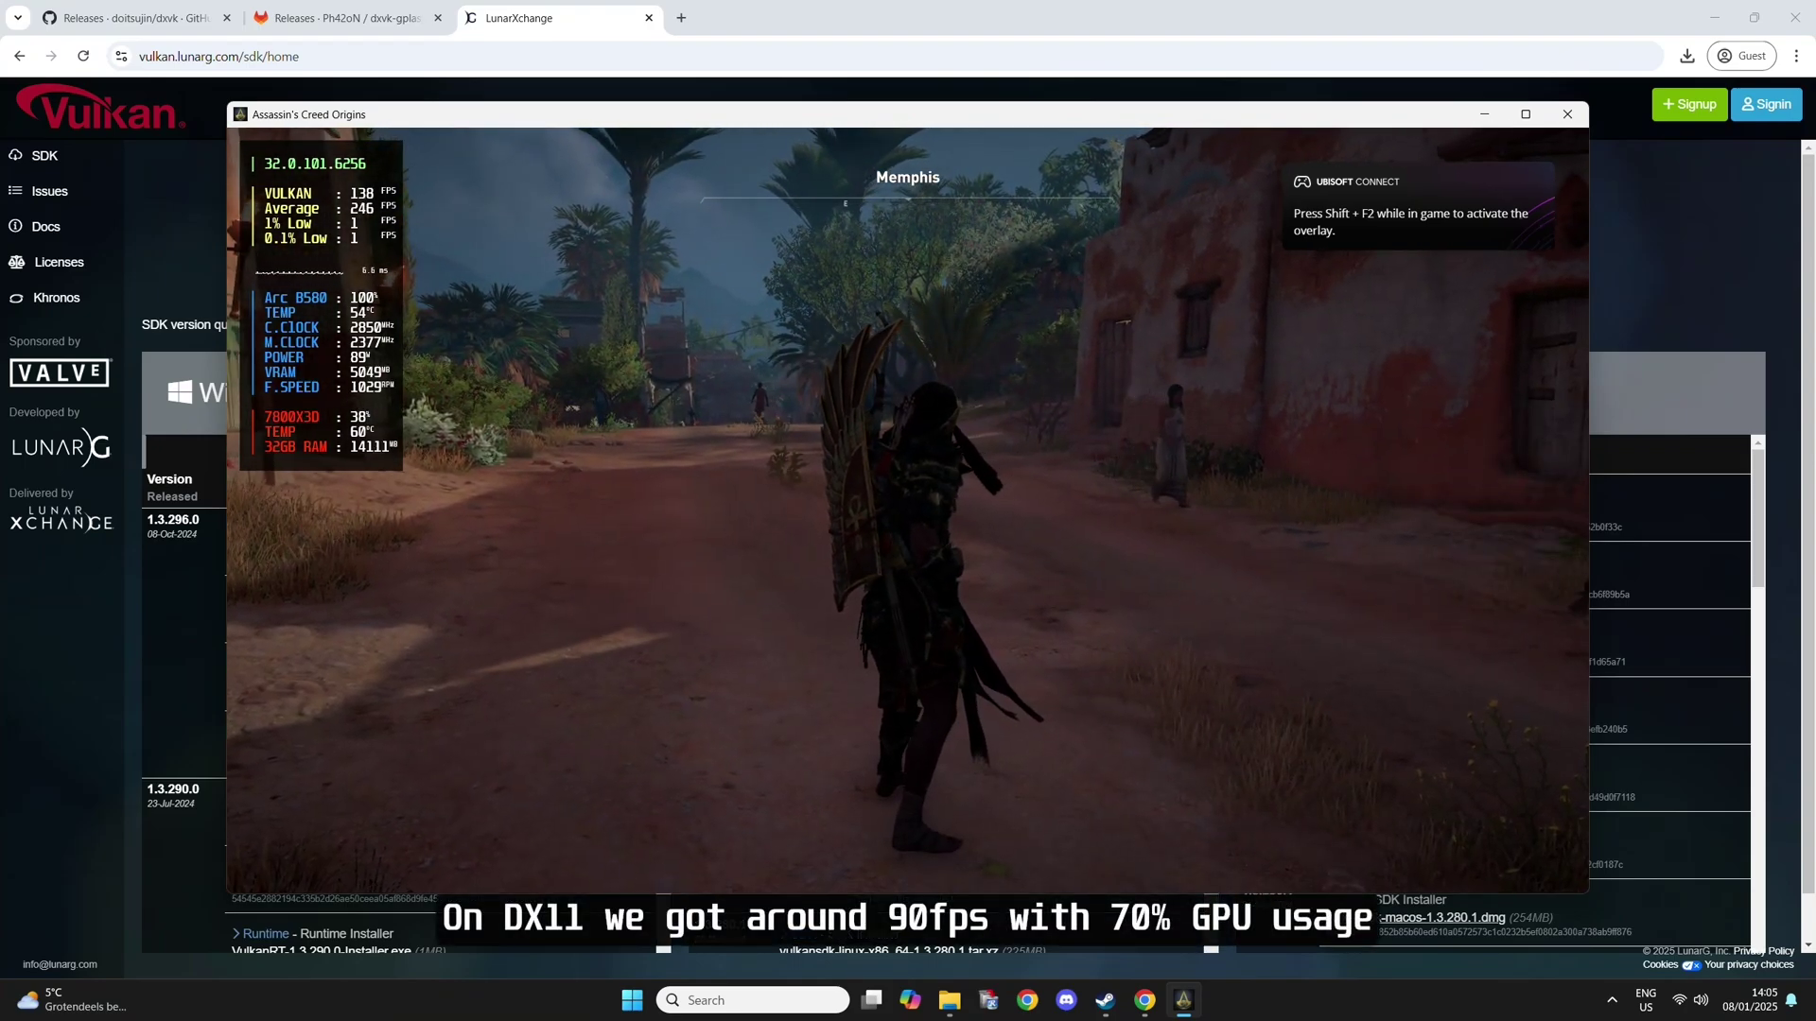
{"action": "key", "text": "w"}
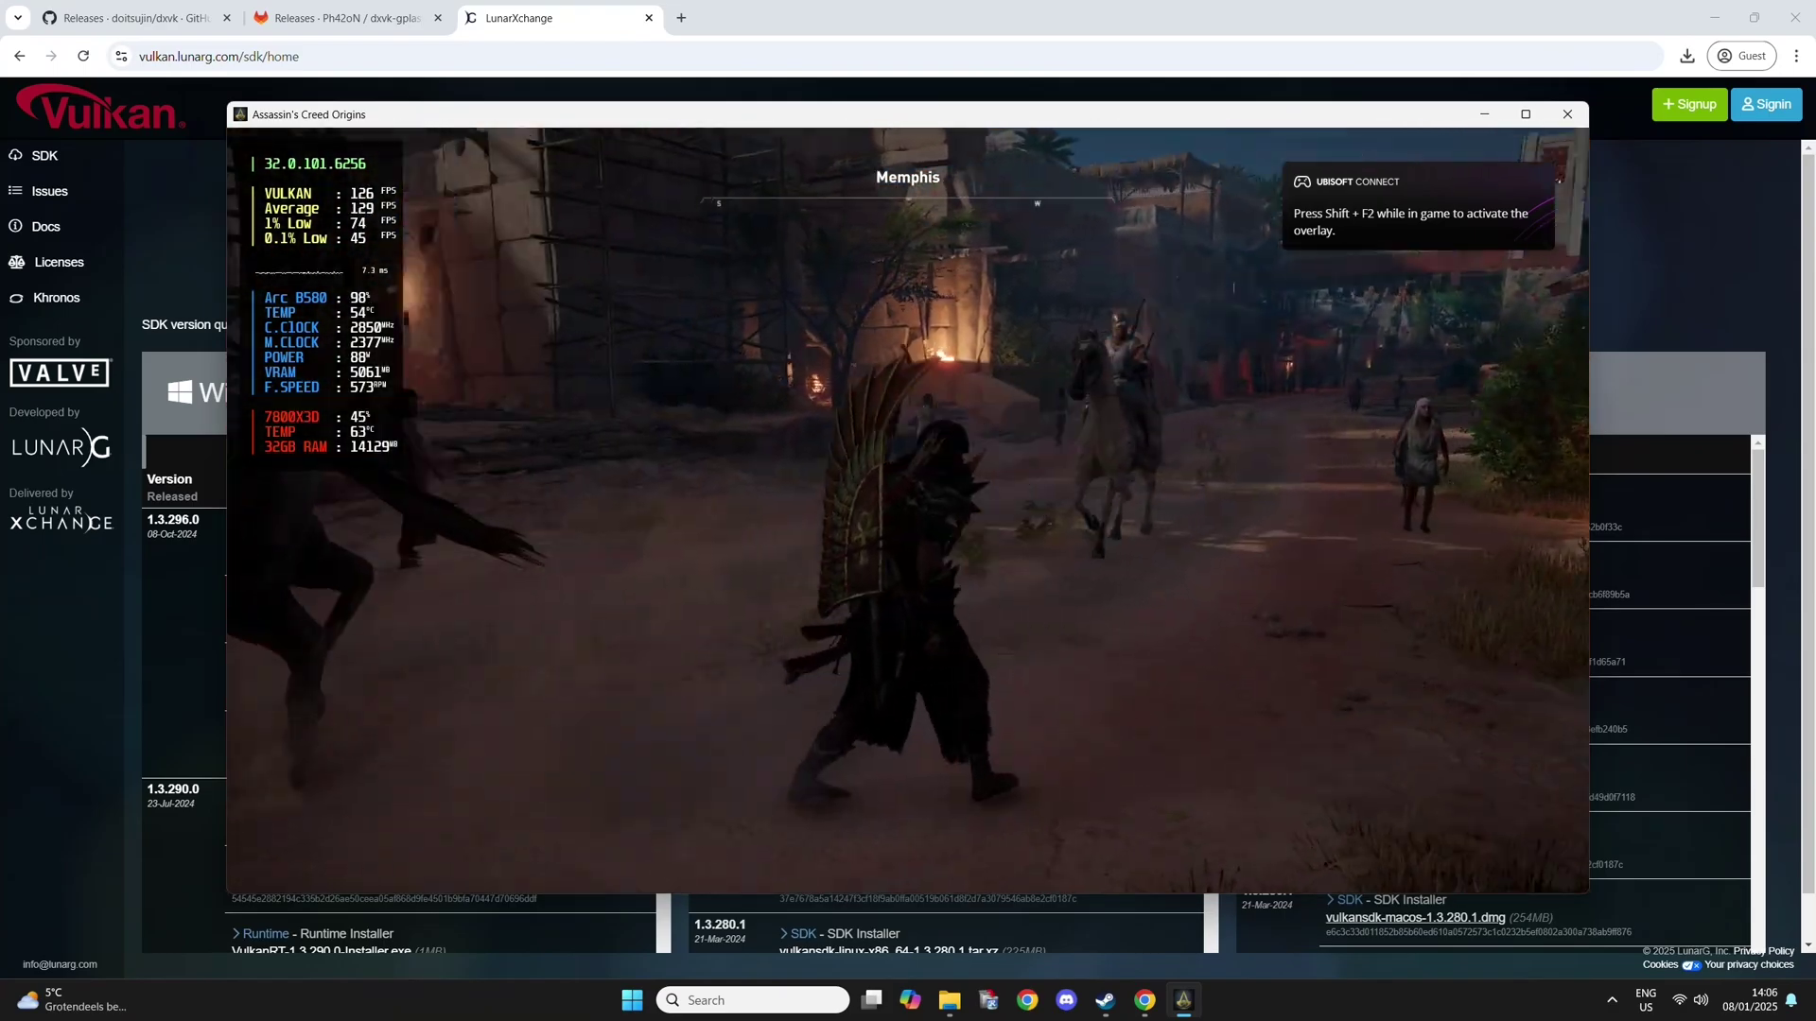
Step: Set the global framerate limit to 120 in RivaTuner Statistics Server and return to the game
{"action": "key", "text": "super"}
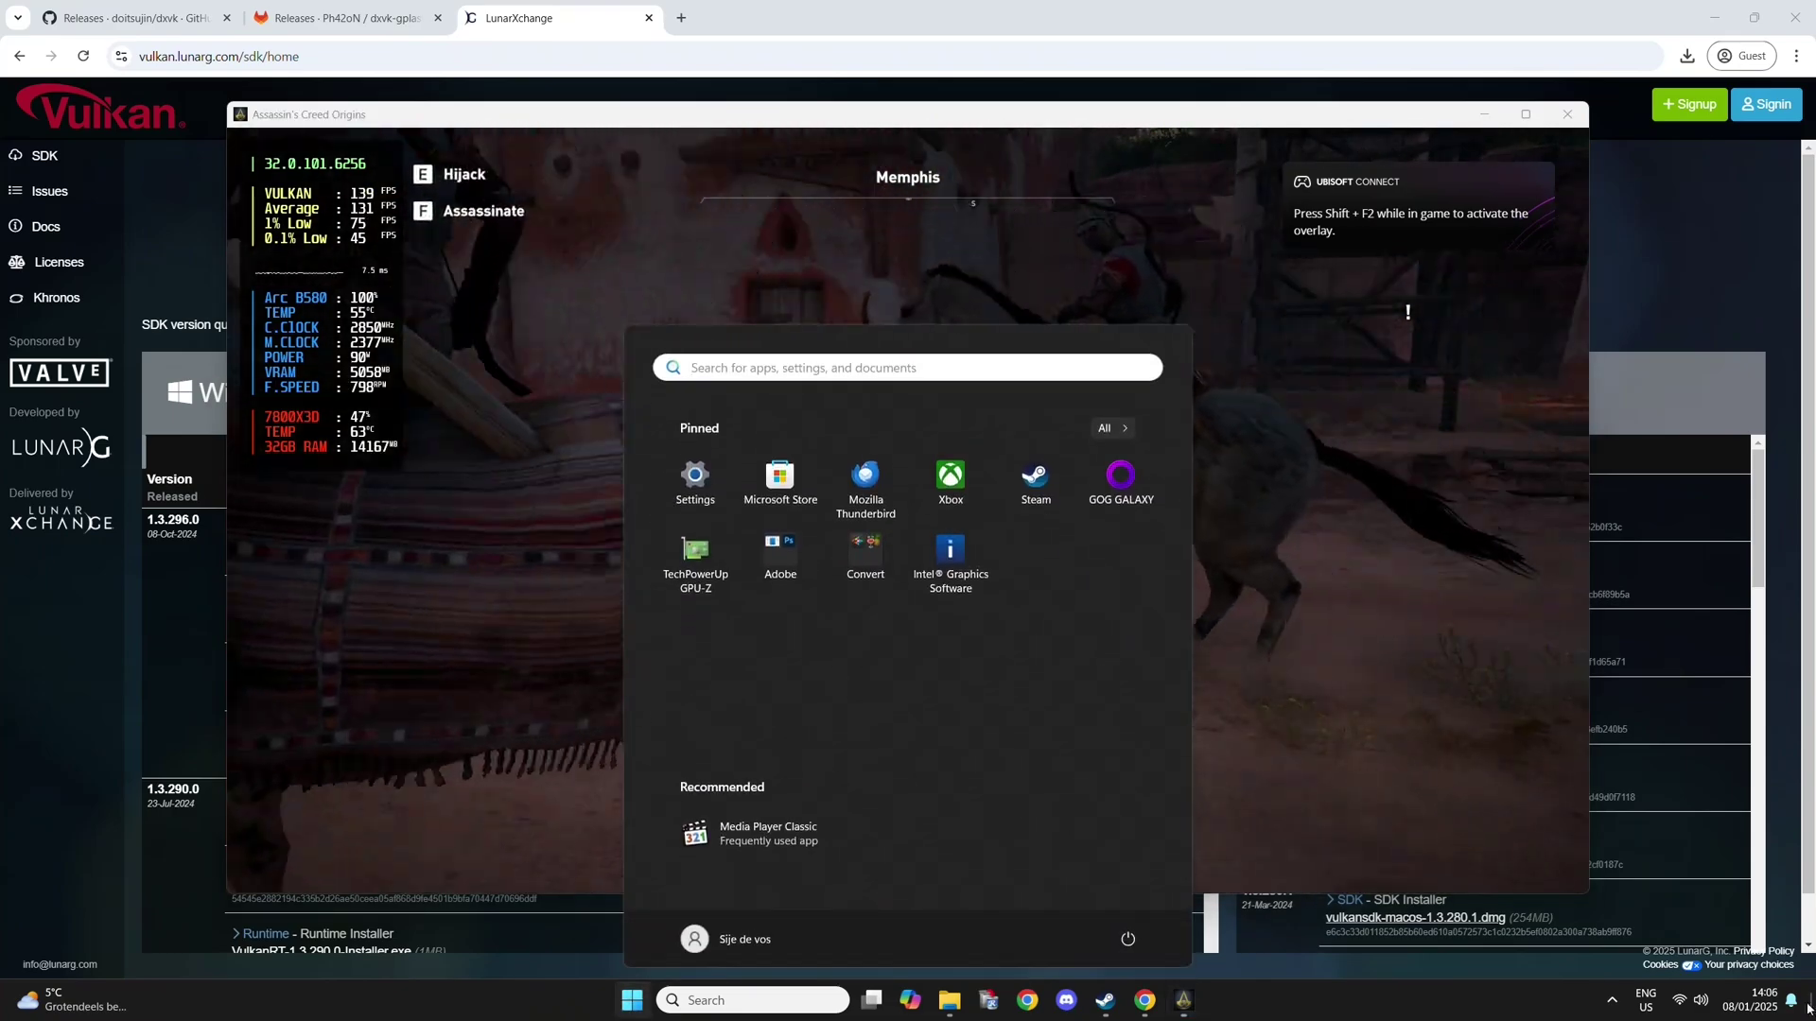
{"action": "left_click", "coordinate": [1609, 1002]}
{"action": "left_click", "coordinate": [1647, 887]}
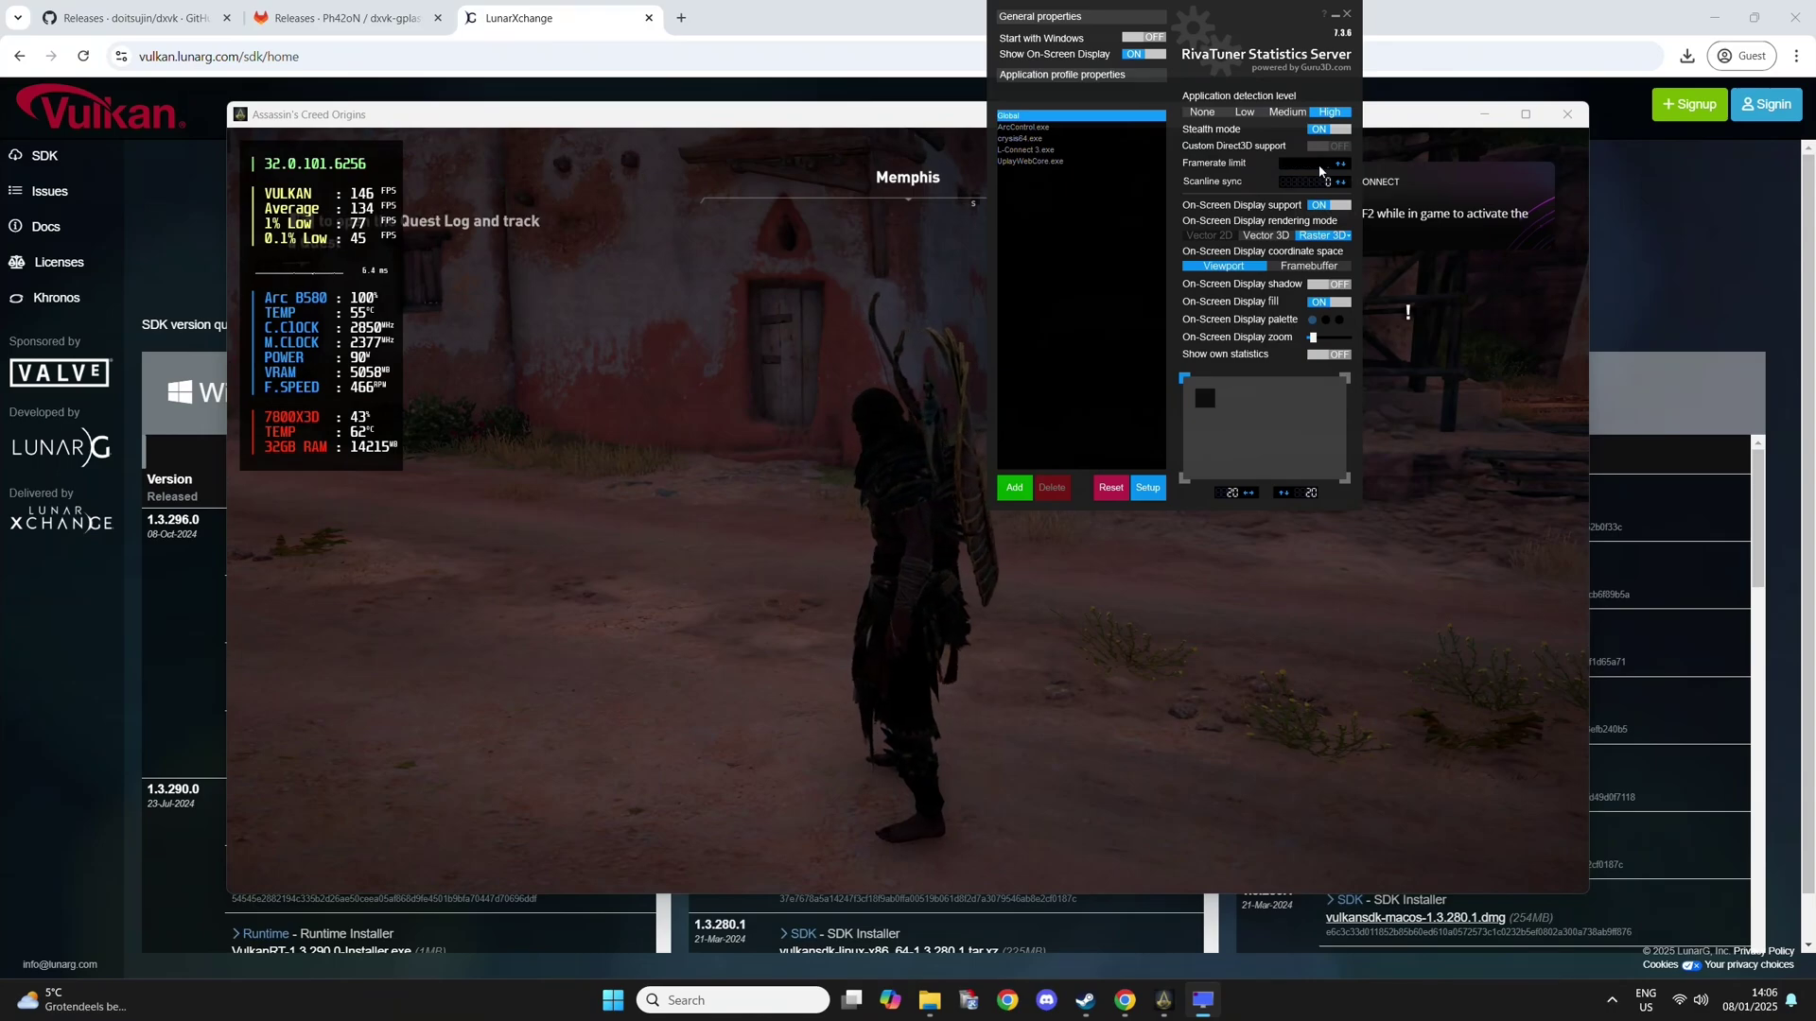
{"action": "key", "text": "Return"}
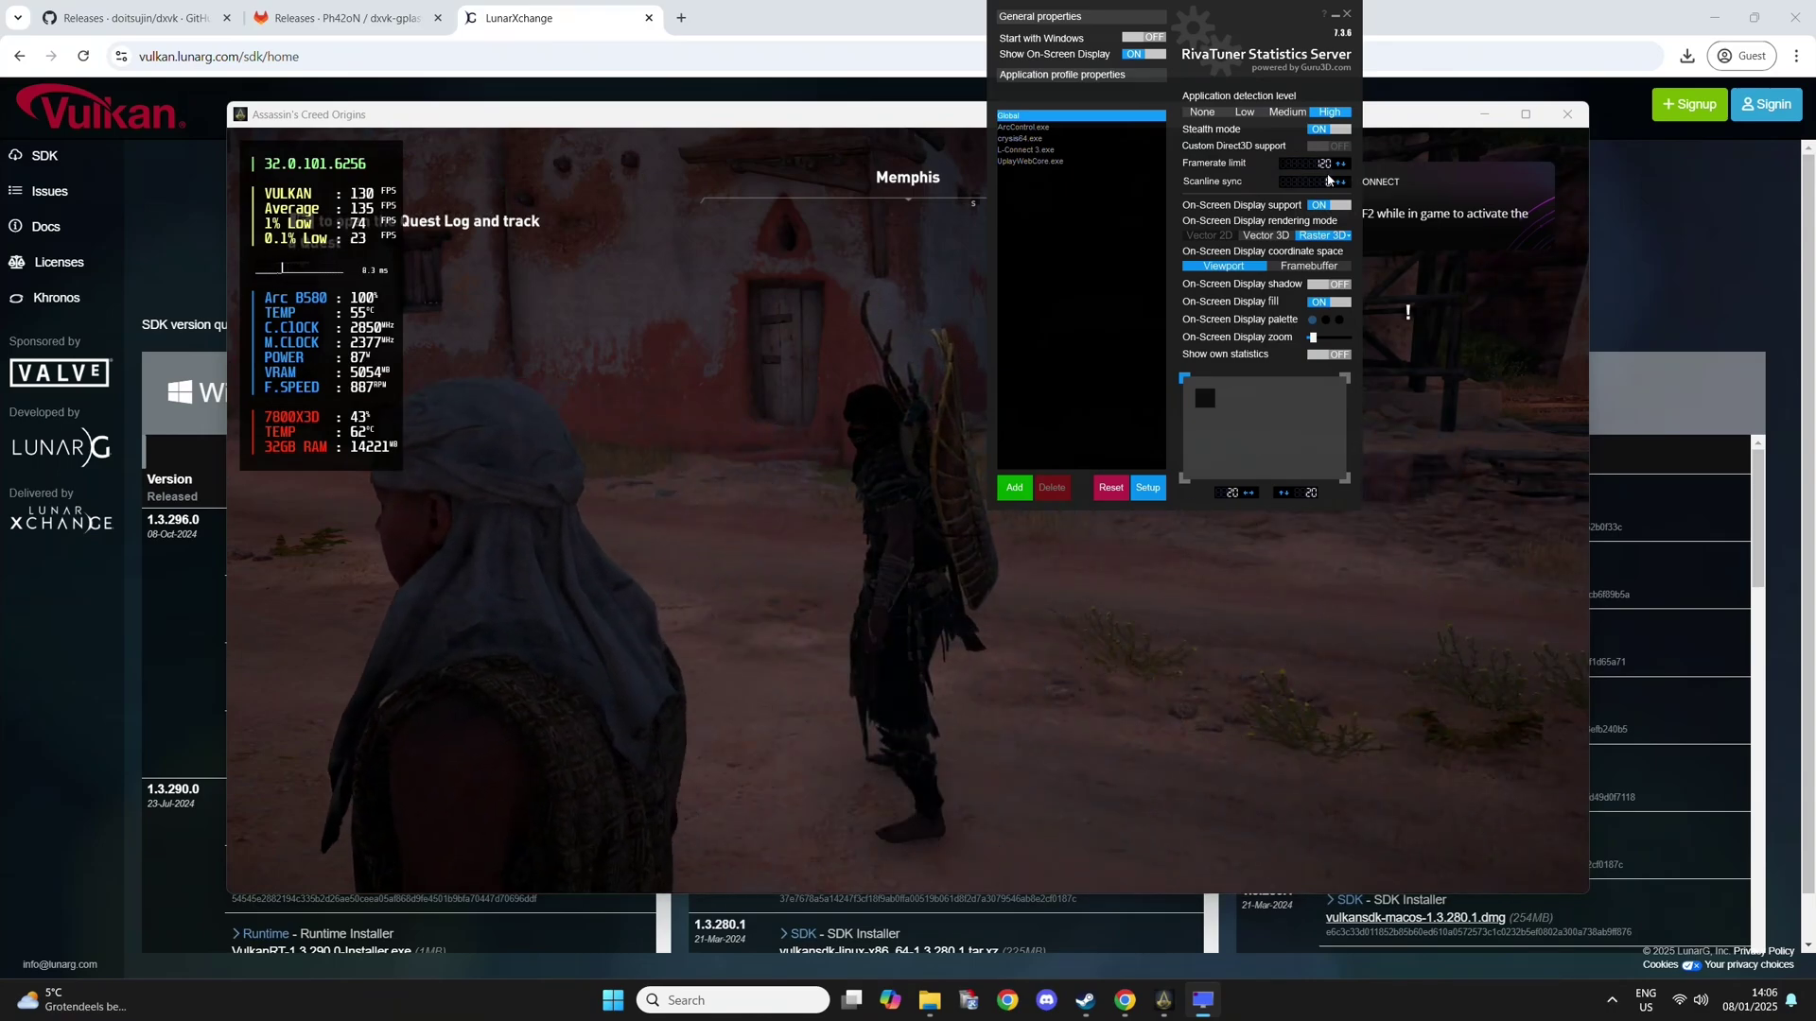
{"action": "left_click", "coordinate": [1258, 605]}
{"action": "left_click", "coordinate": [908, 510]}
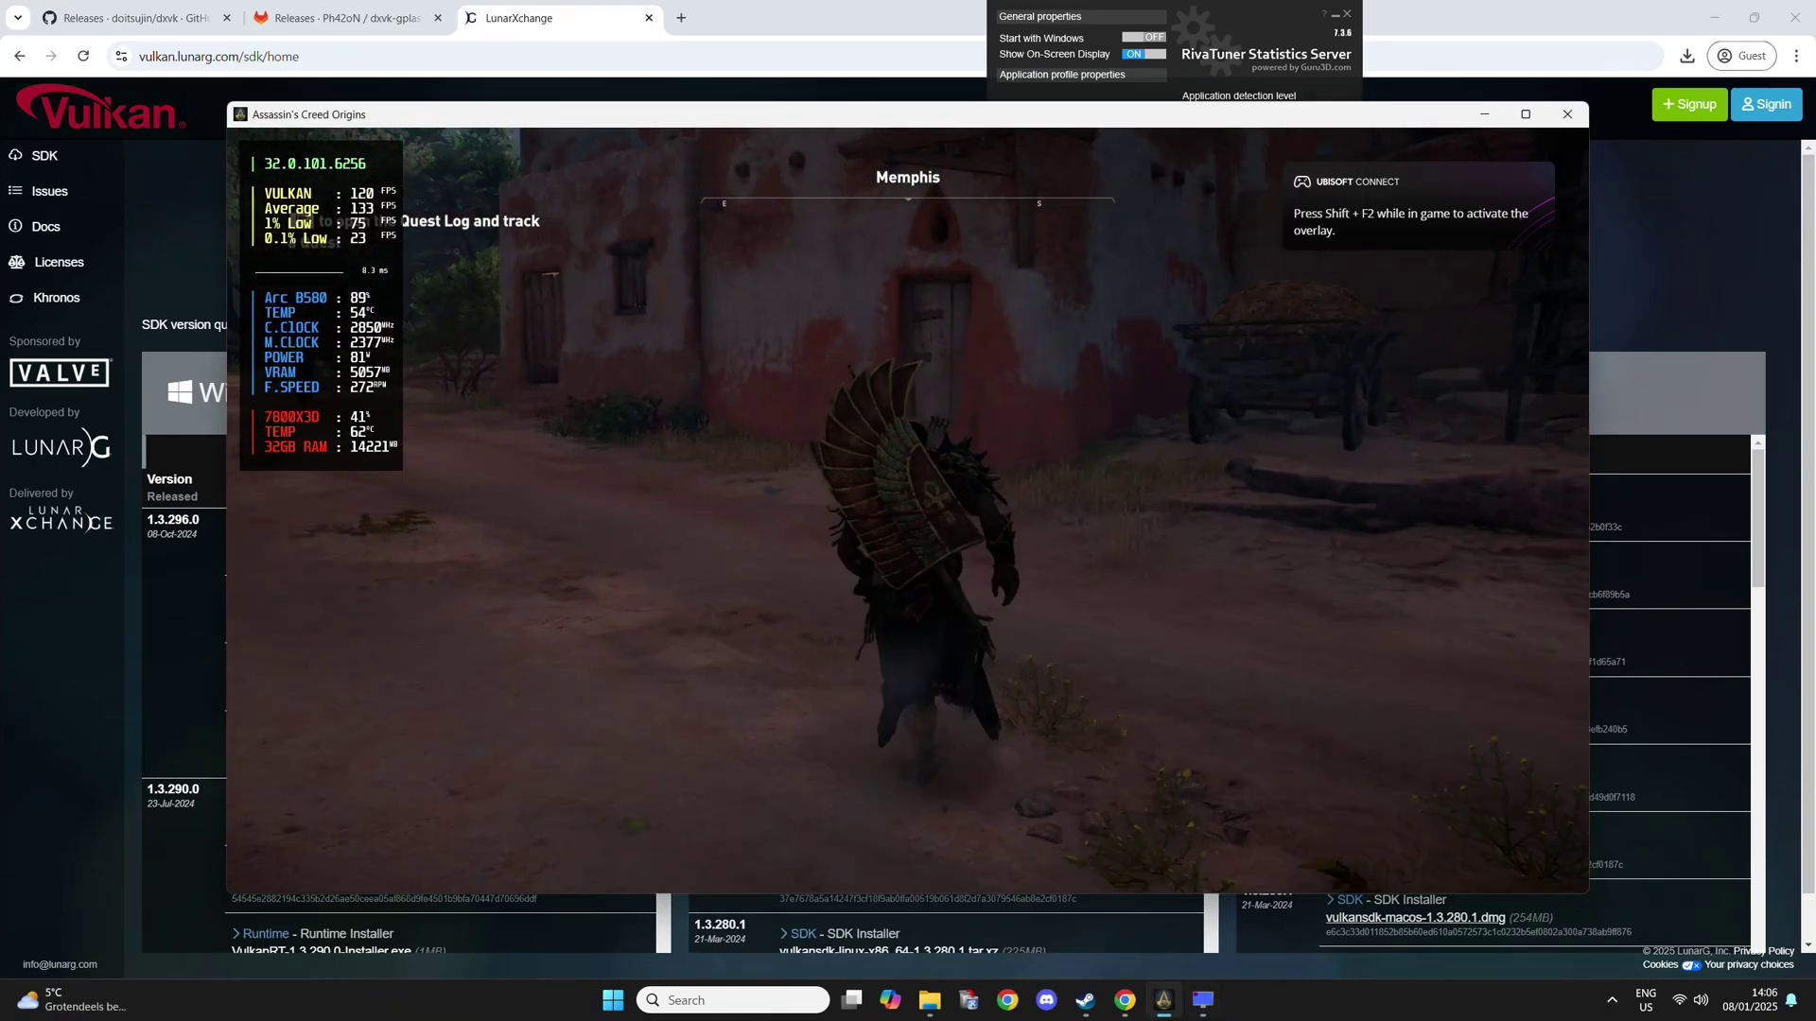
Step: Run through the streets of Memphis to examine frame rate, frame time and GPU usage under the framerate limit
{"action": "key", "text": "w"}
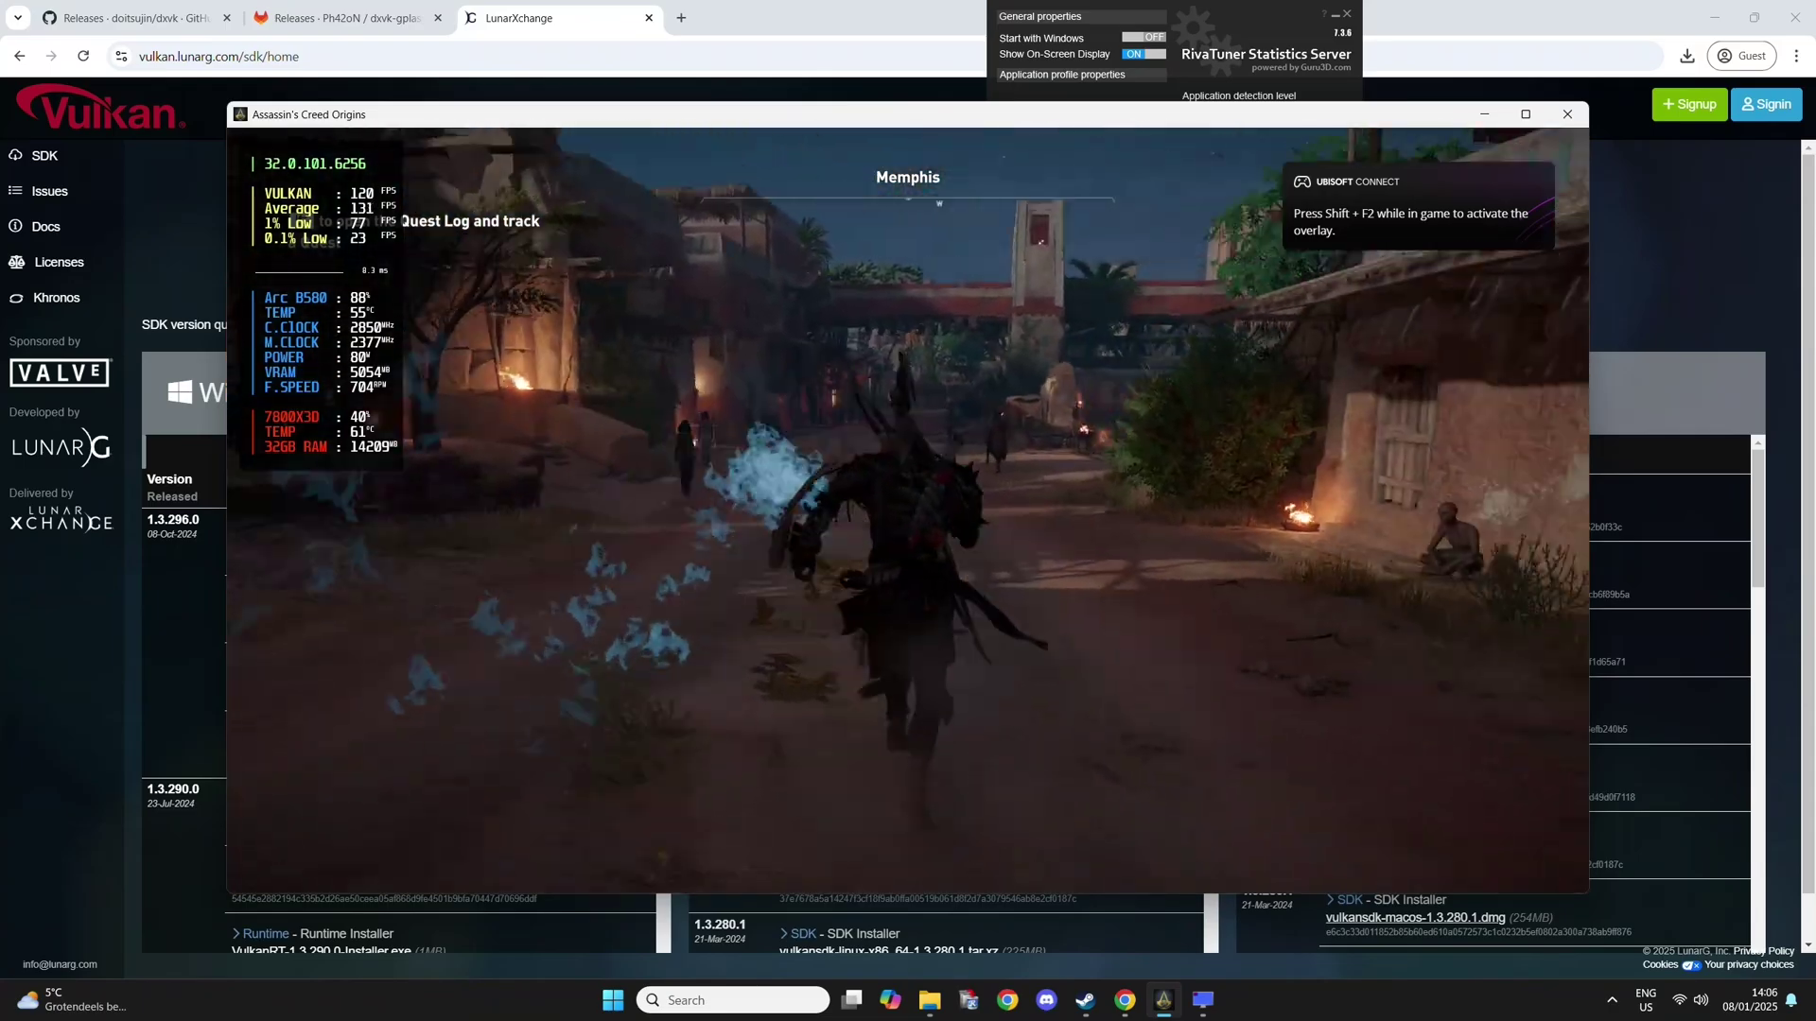
{"action": "key", "text": "w"}
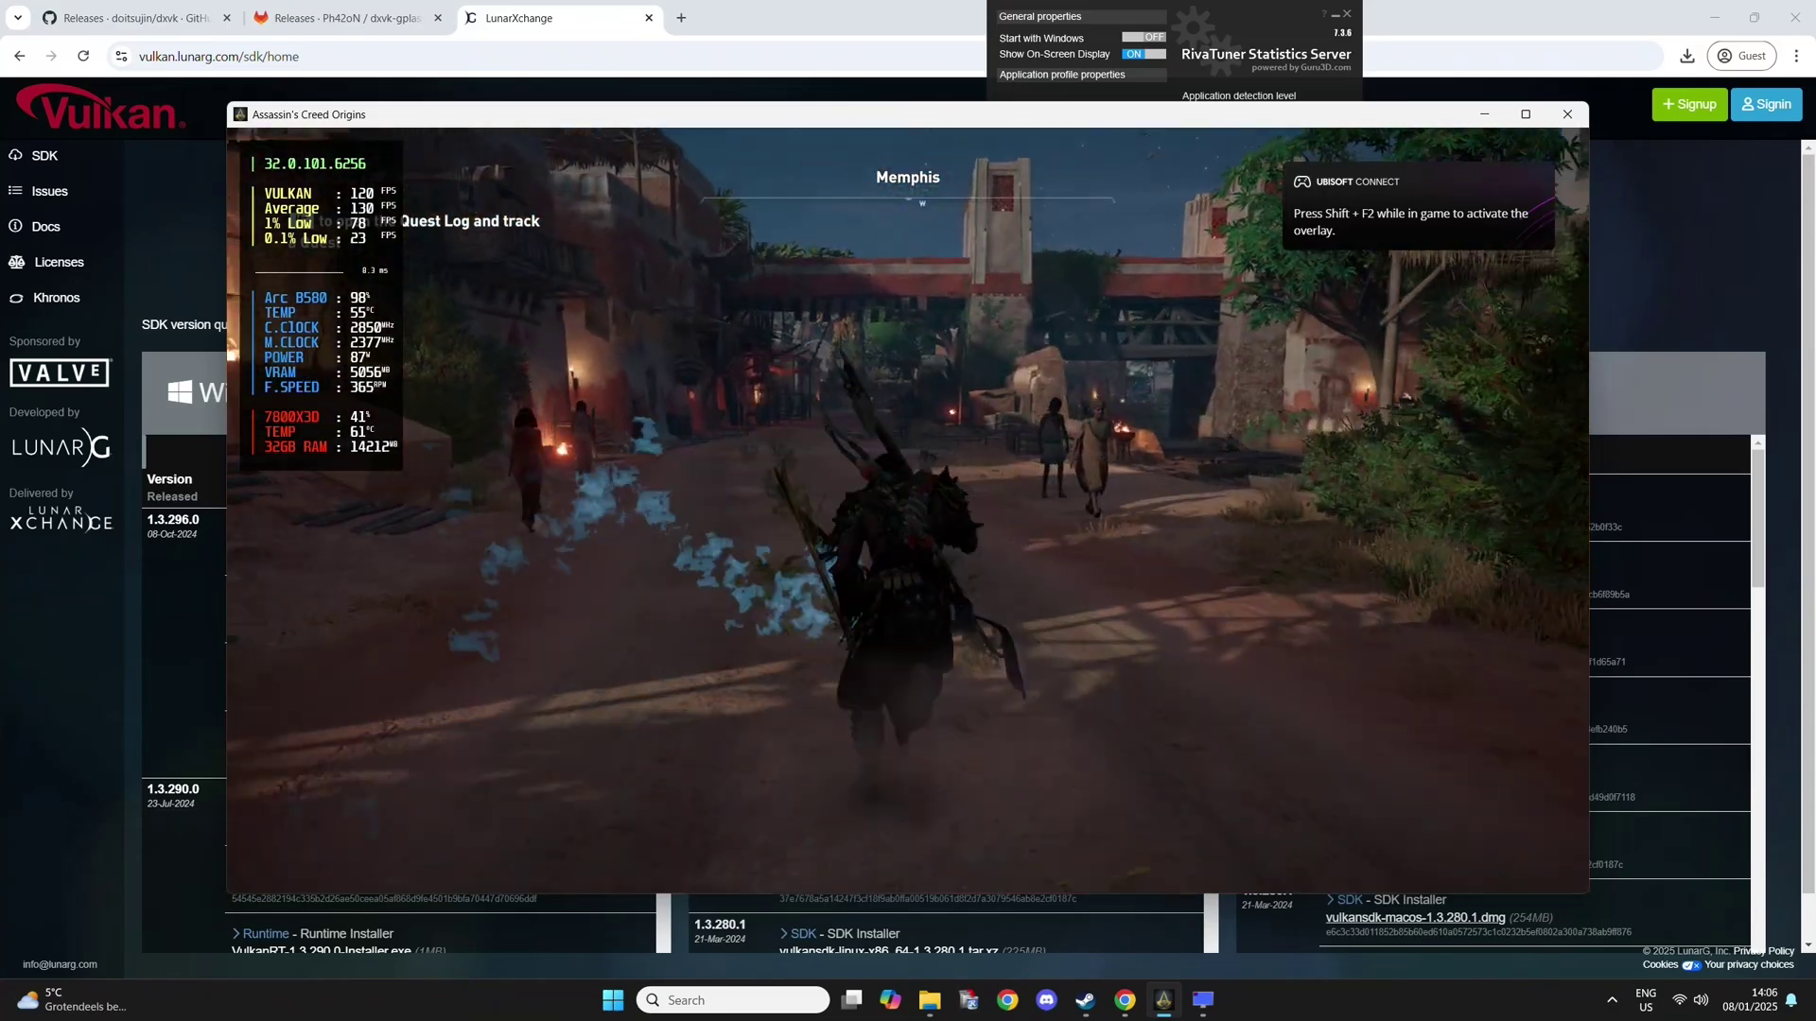
{"action": "key", "text": "w"}
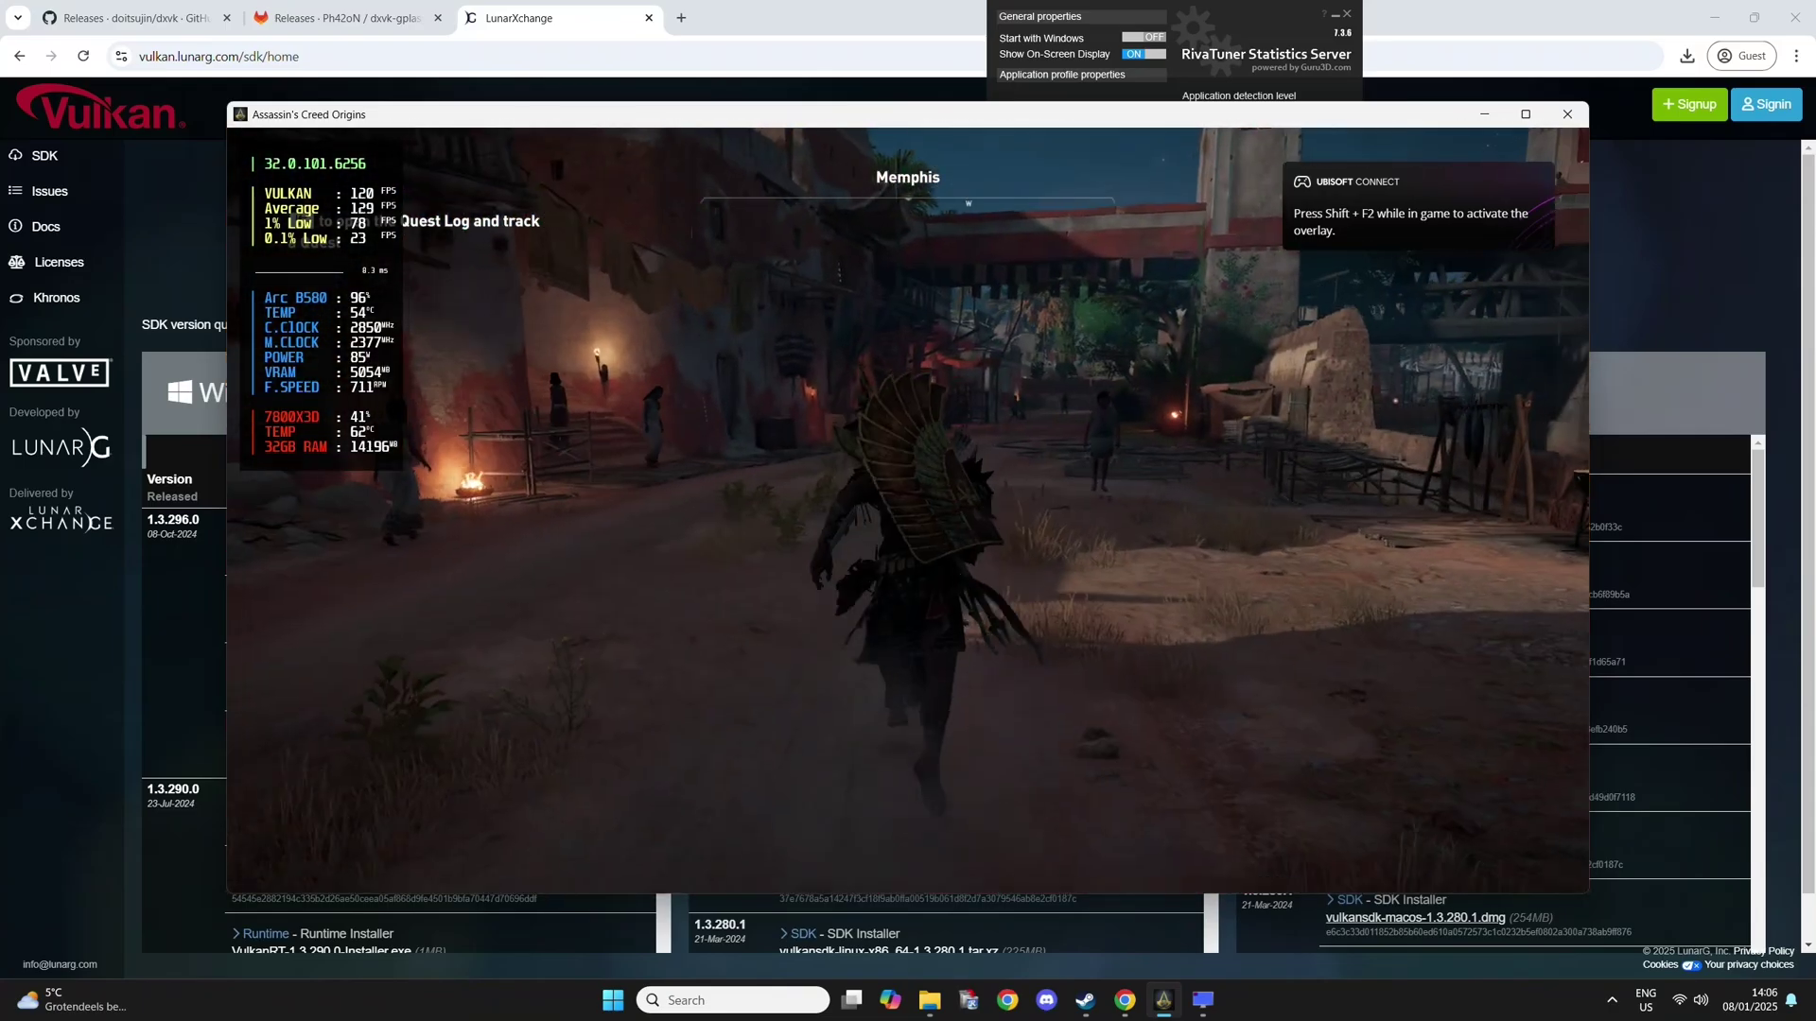
{"action": "key", "text": "w"}
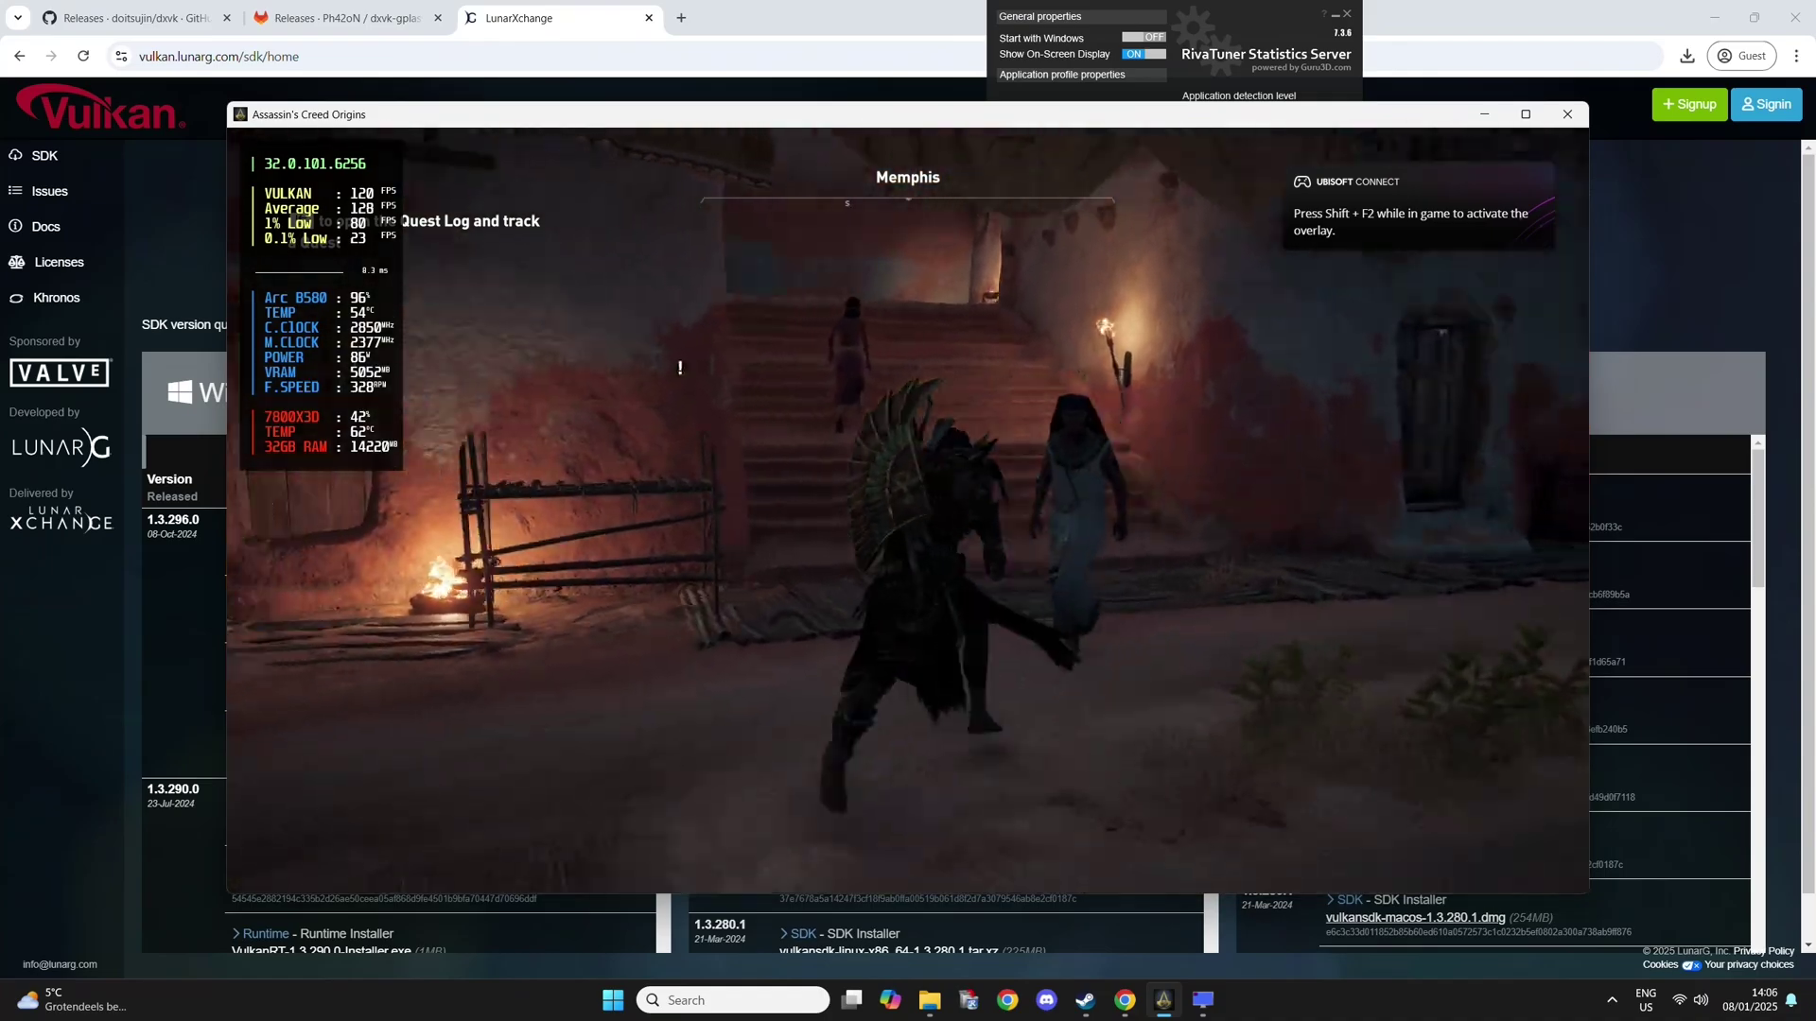
{"action": "key", "text": "w"}
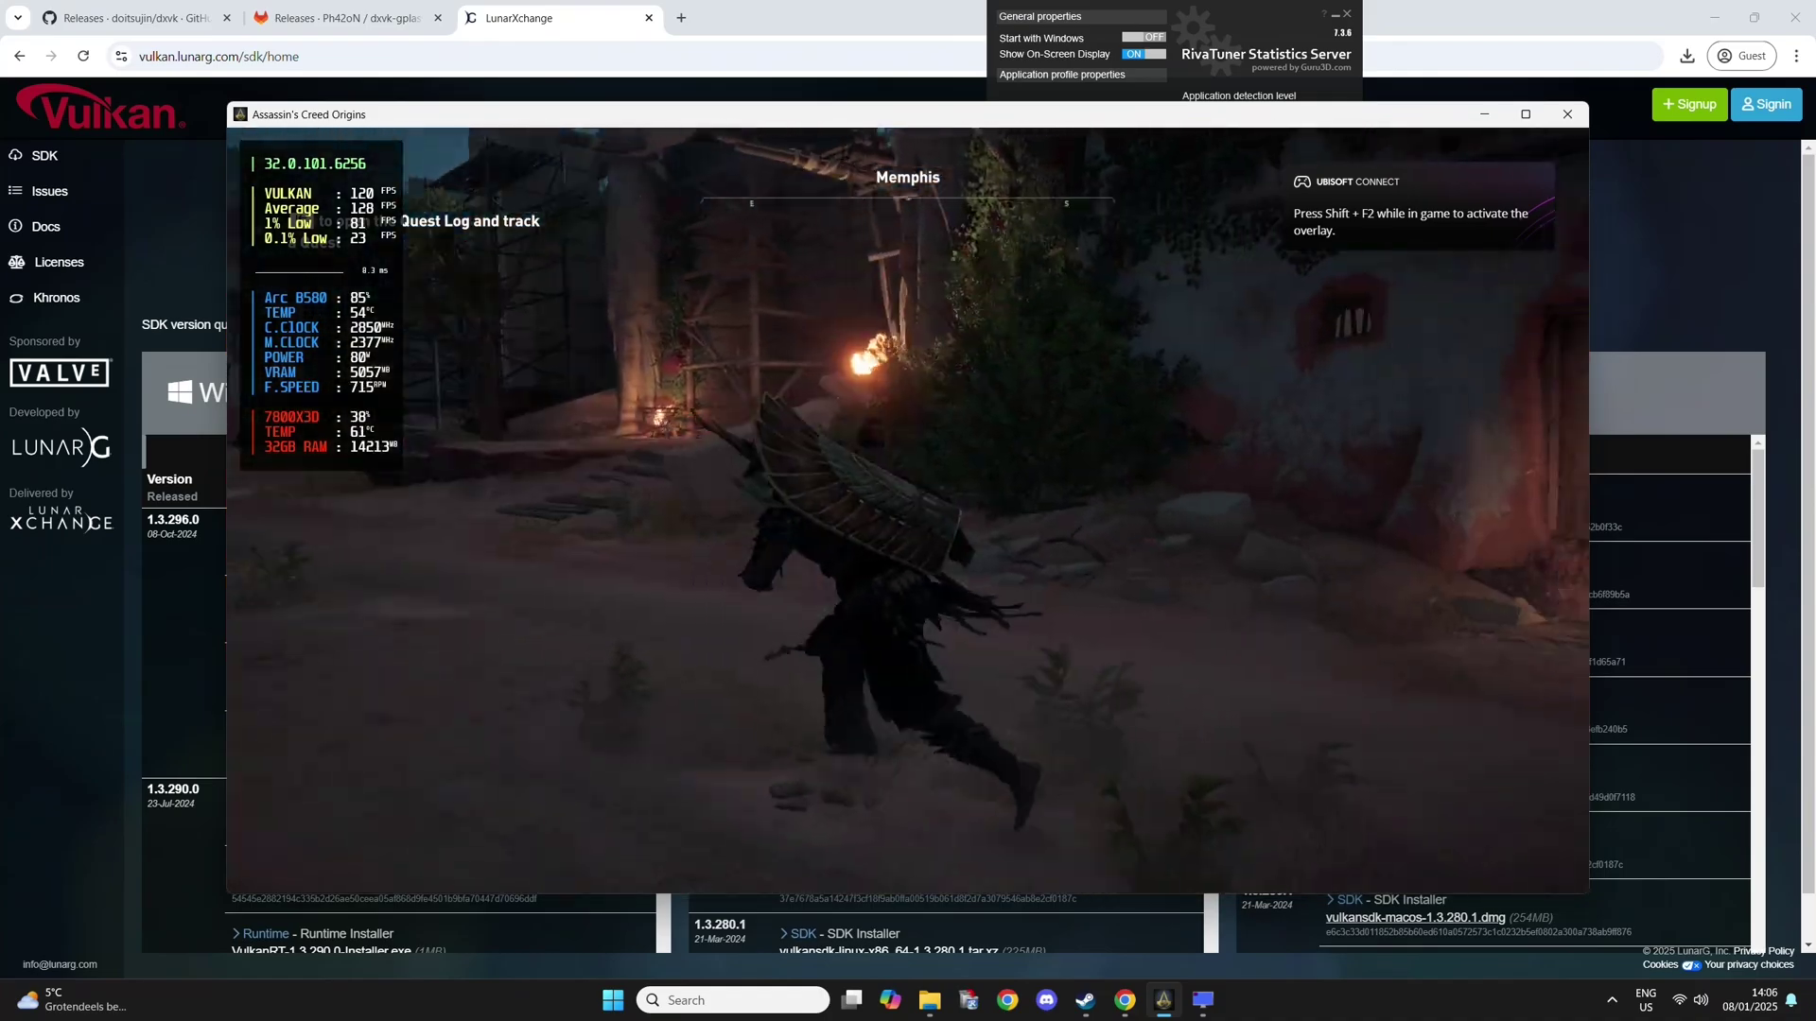
{"action": "key", "text": "w"}
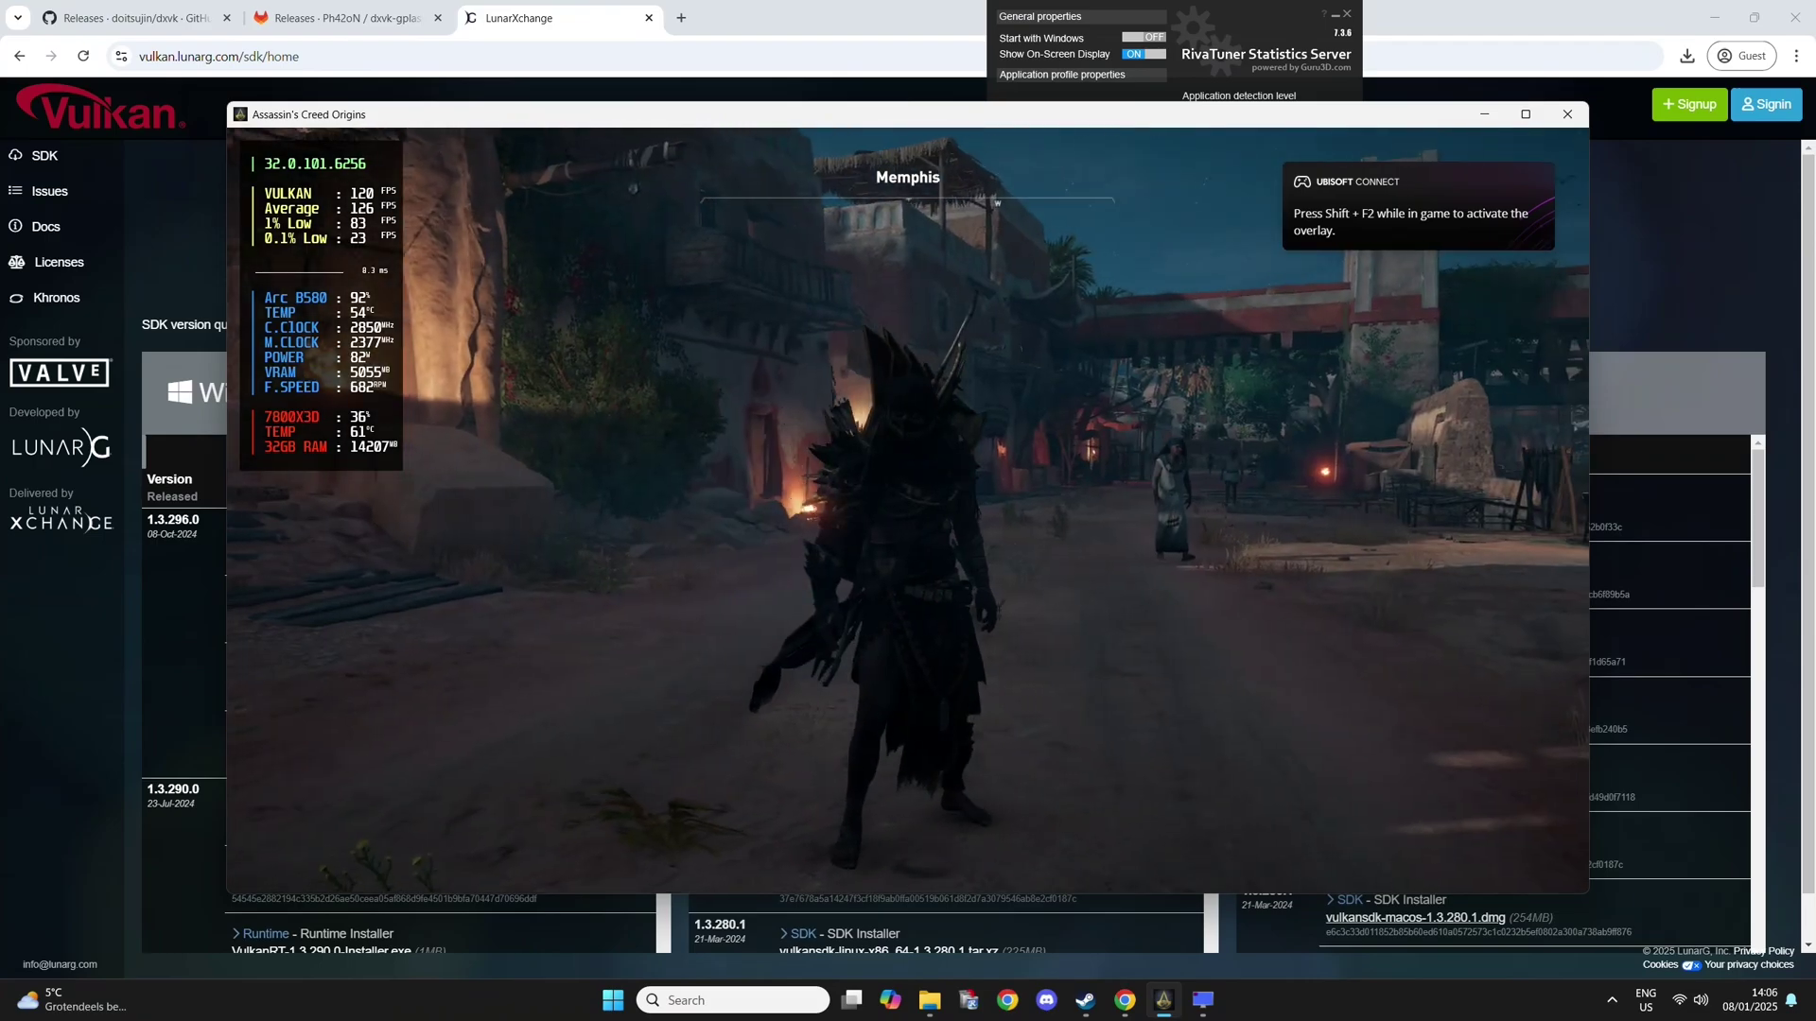
{"action": "key", "text": "w"}
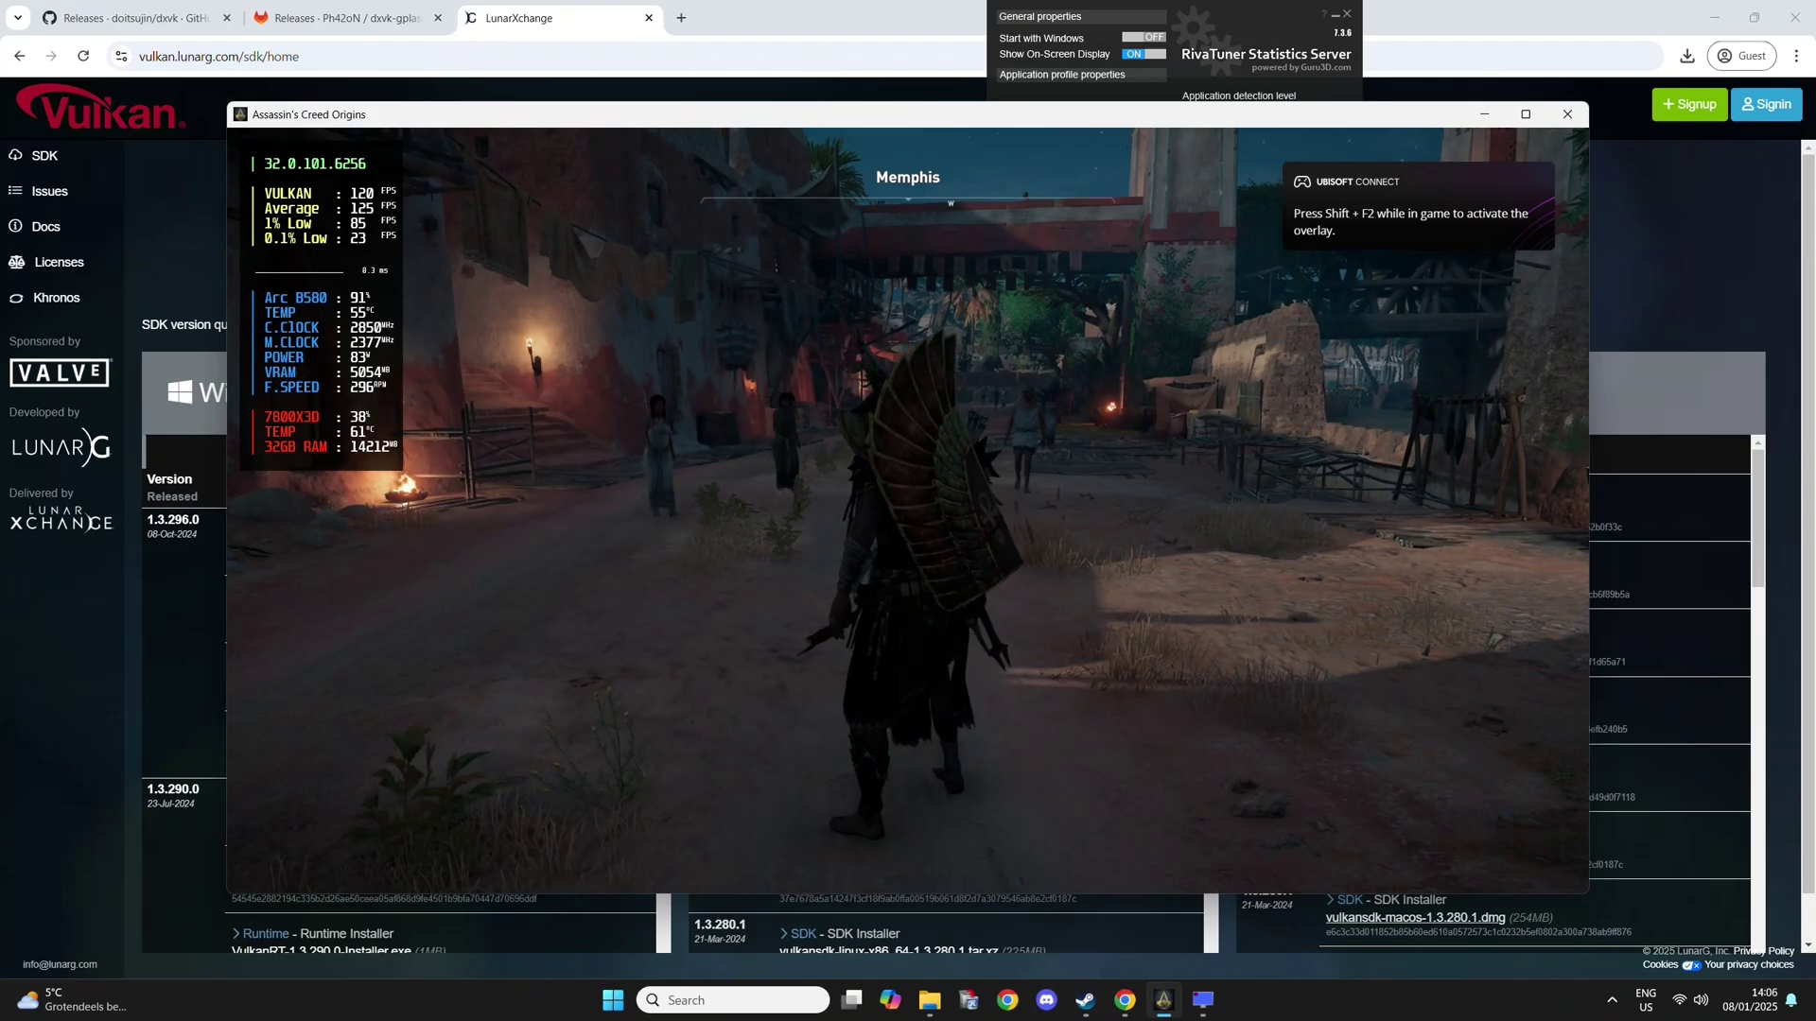
{"action": "key", "text": "w"}
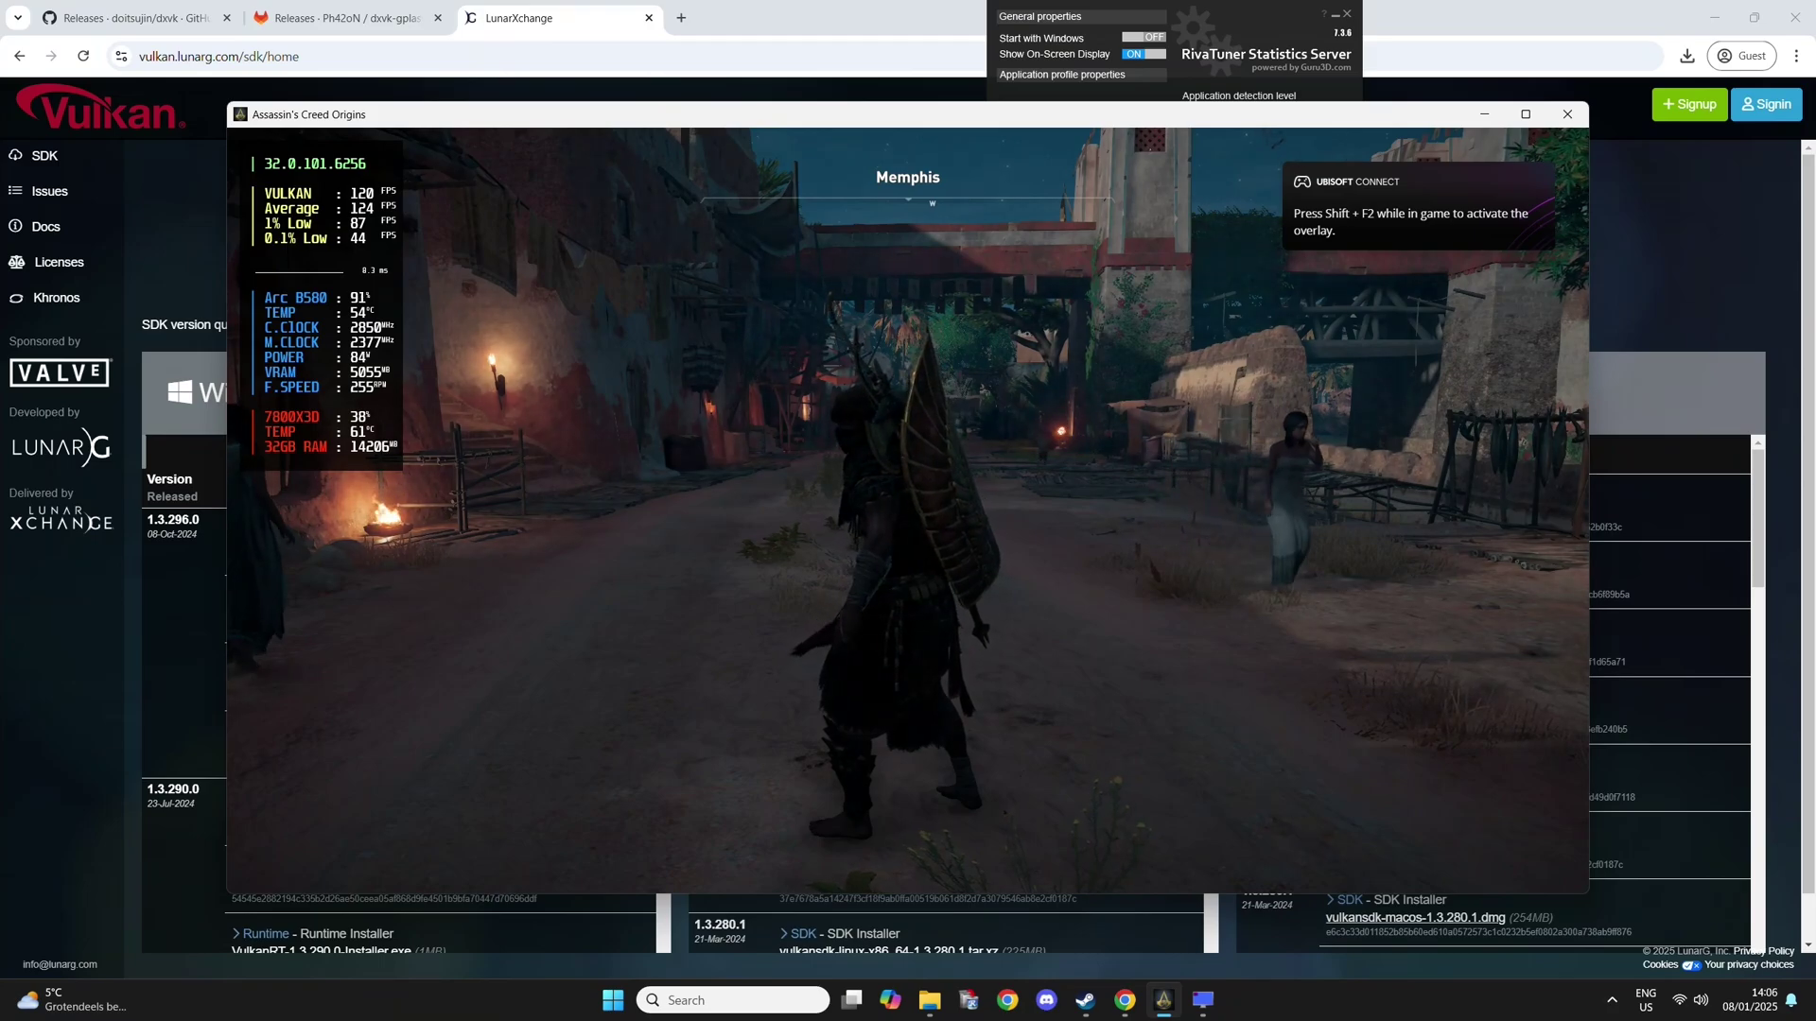
{"action": "key", "text": "w"}
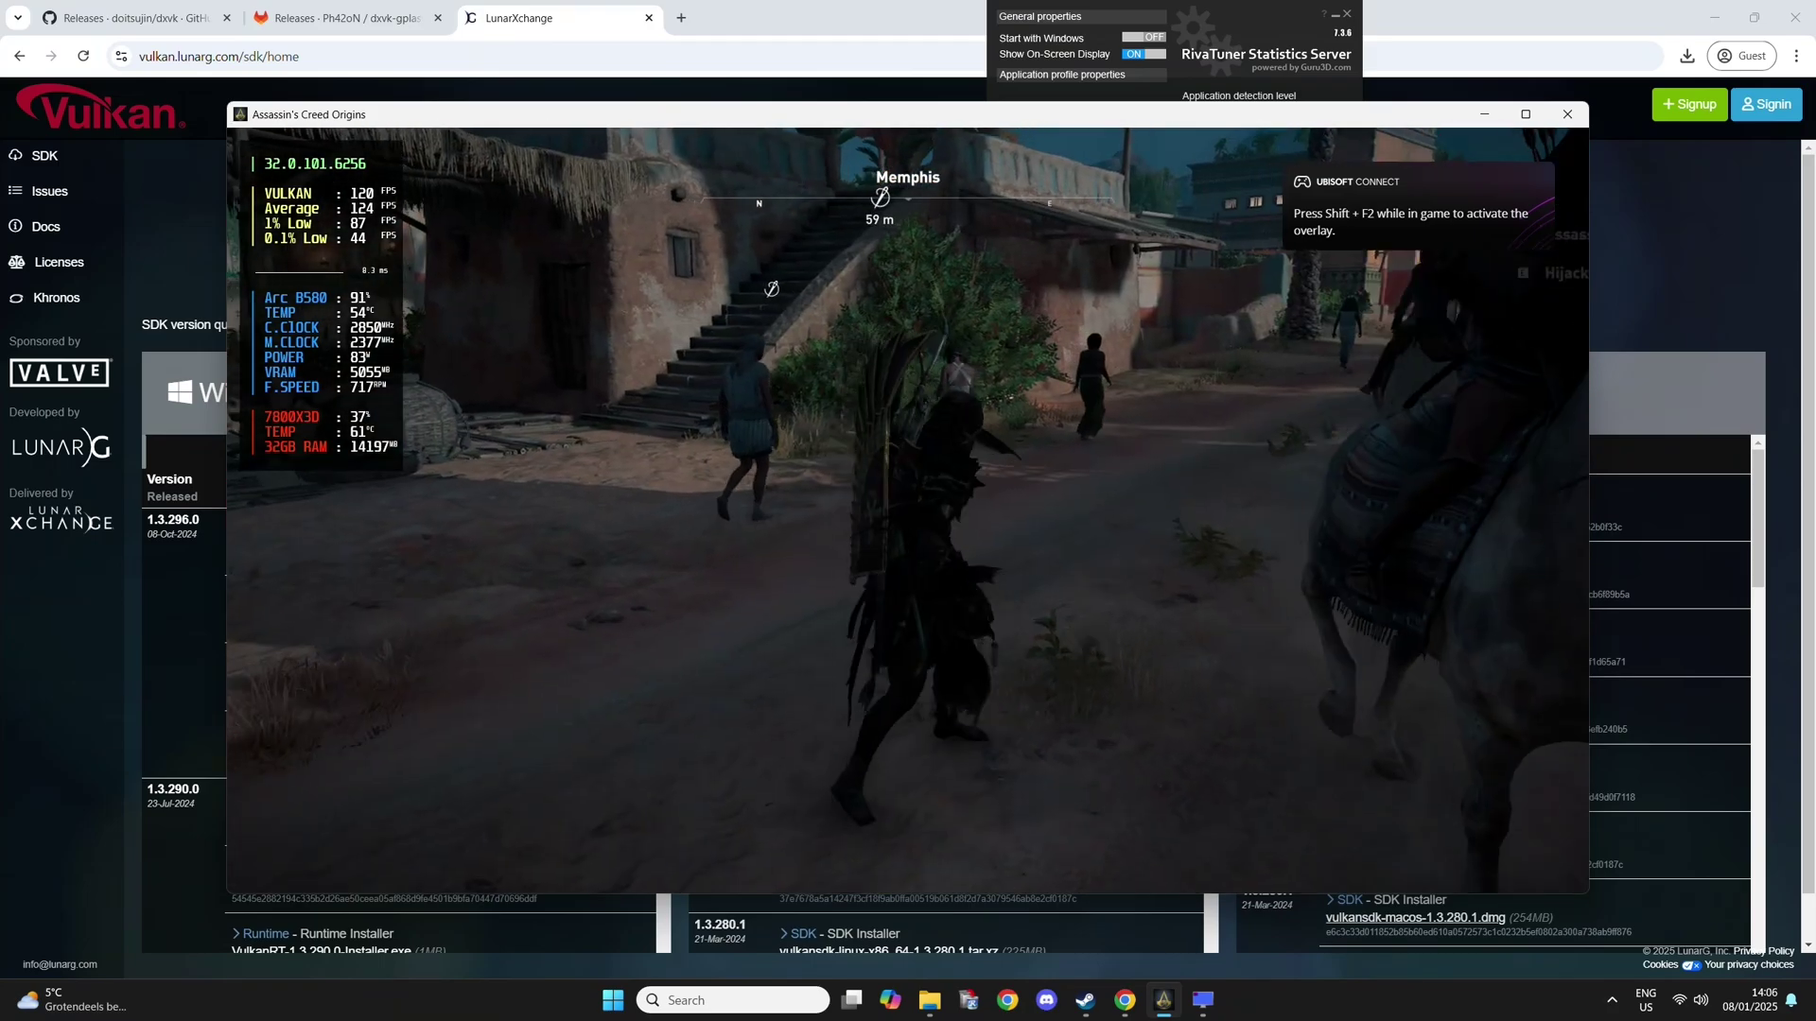